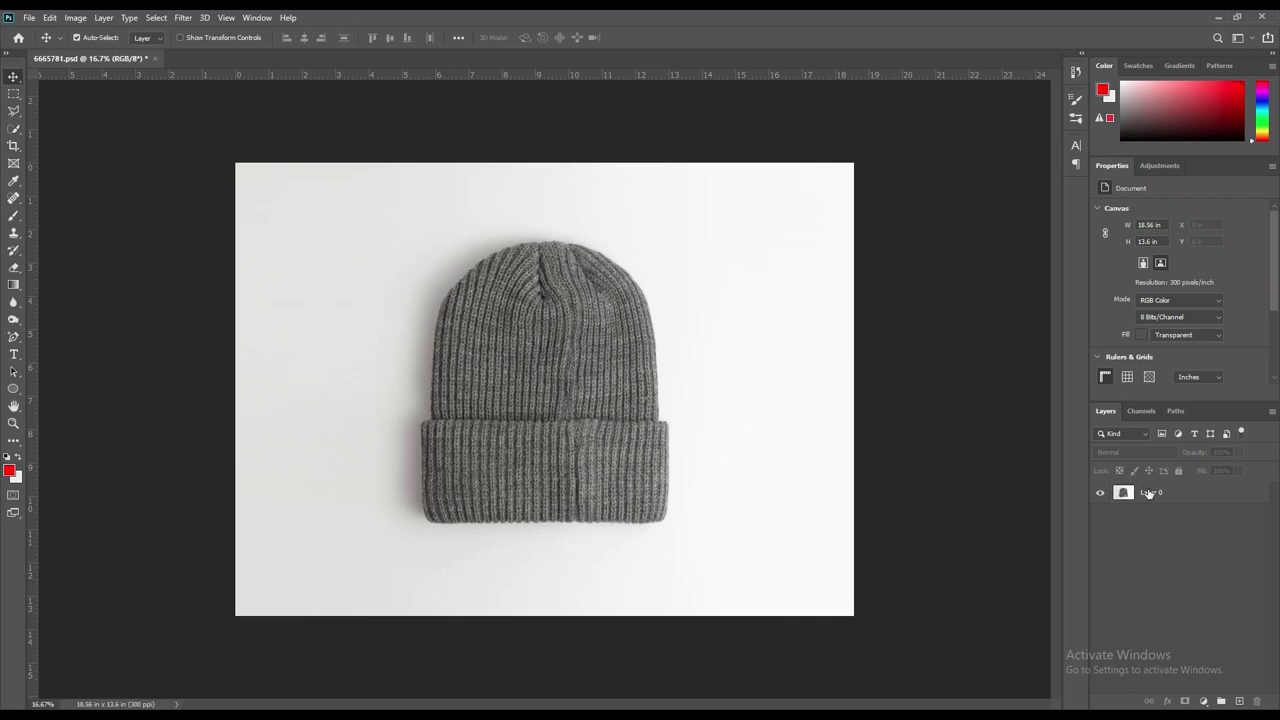
Select Layer 0 and switch to the Pen Tool in Shape mode
left_click(1149, 493)
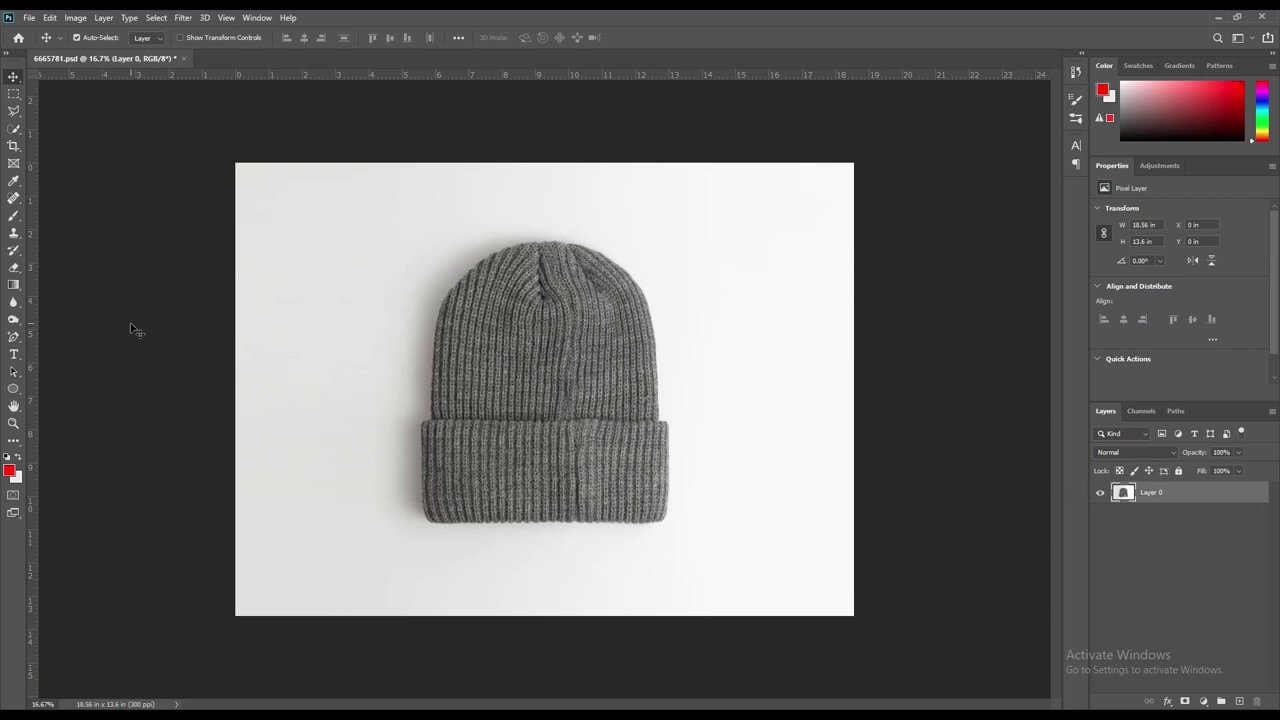
left_click(14, 337)
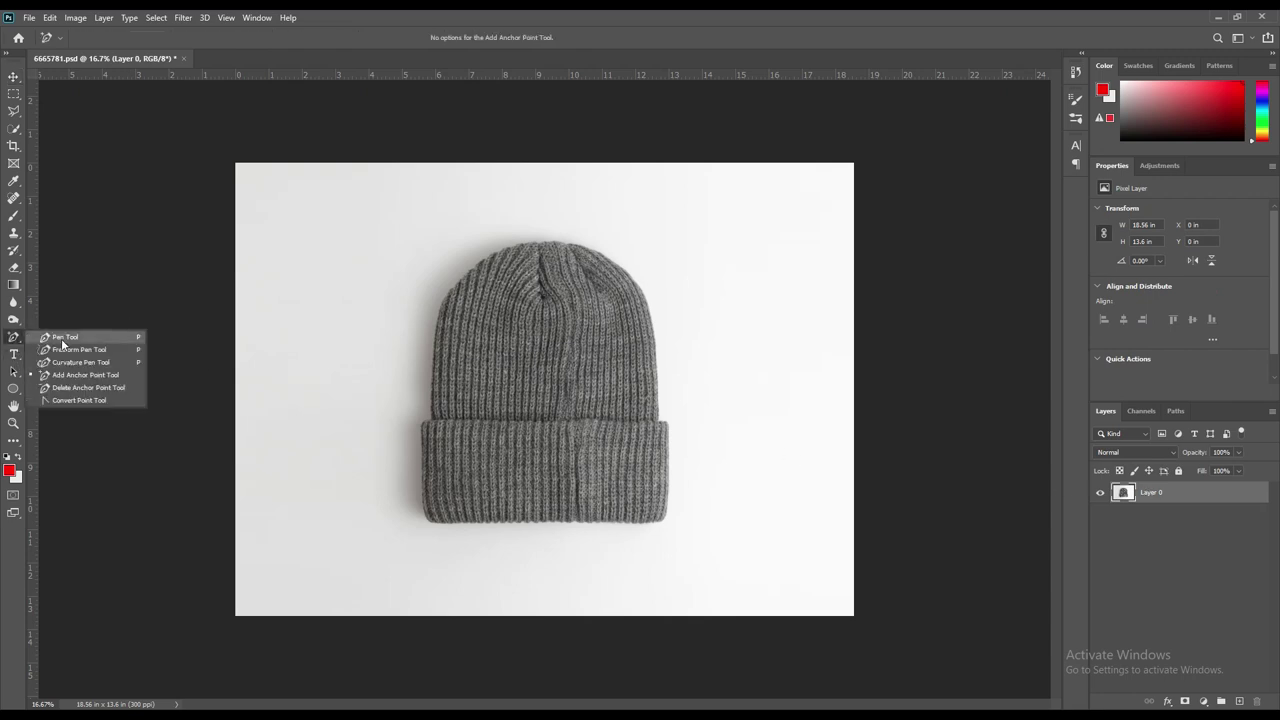
left_click(66, 339)
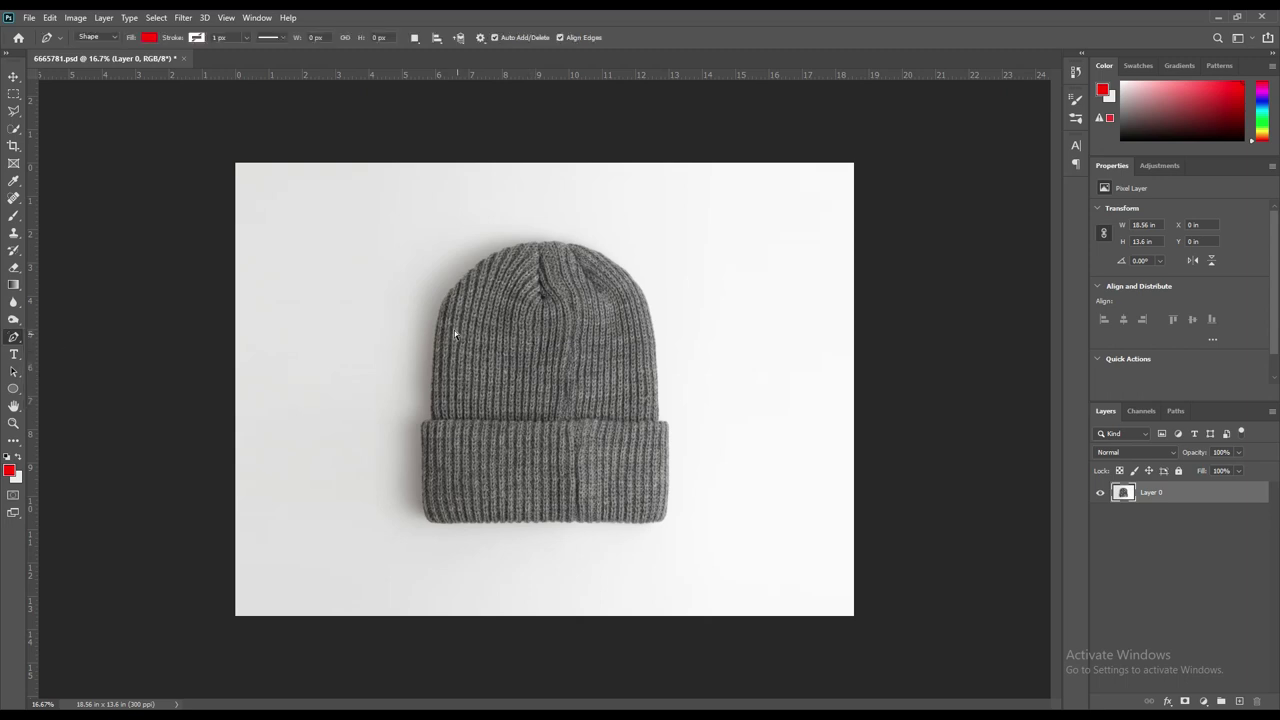
Zoom in and start a Pen shape along the beanie's left side and crown
key("ctrl+plus")
key("ctrl+plus")
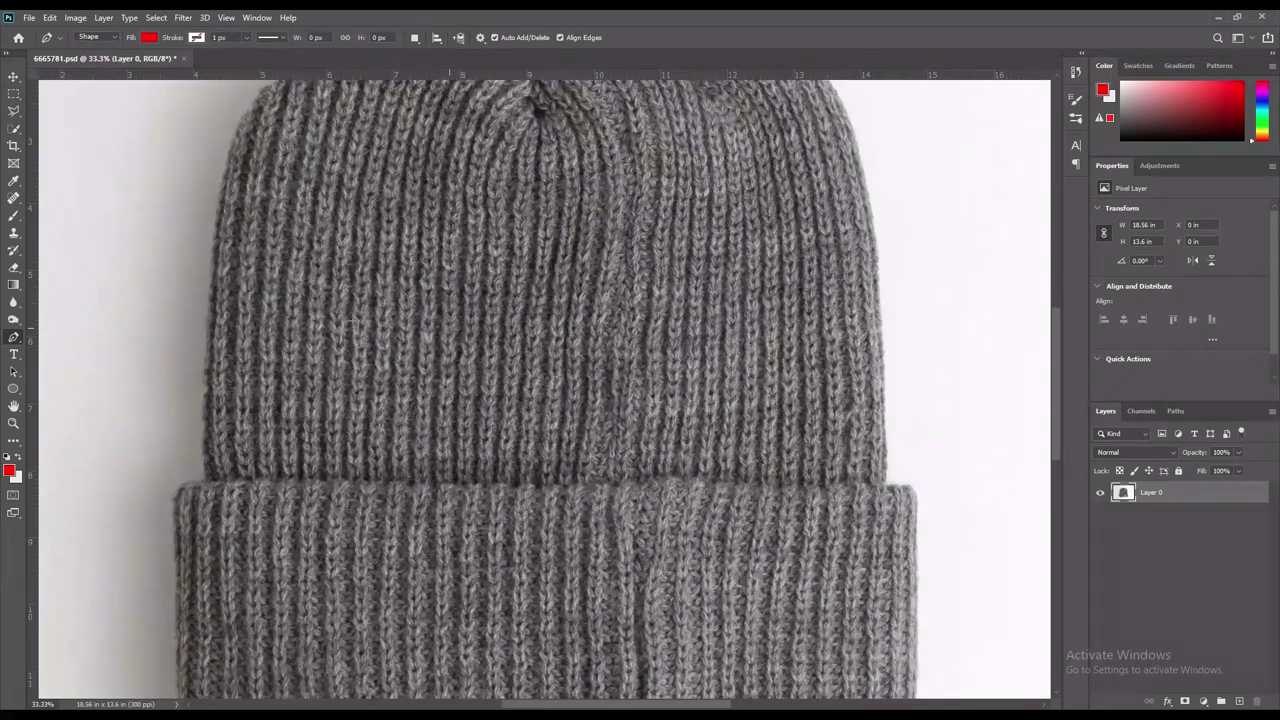
key("ctrl+plus")
left_click_drag(506, 371, 751, 314)
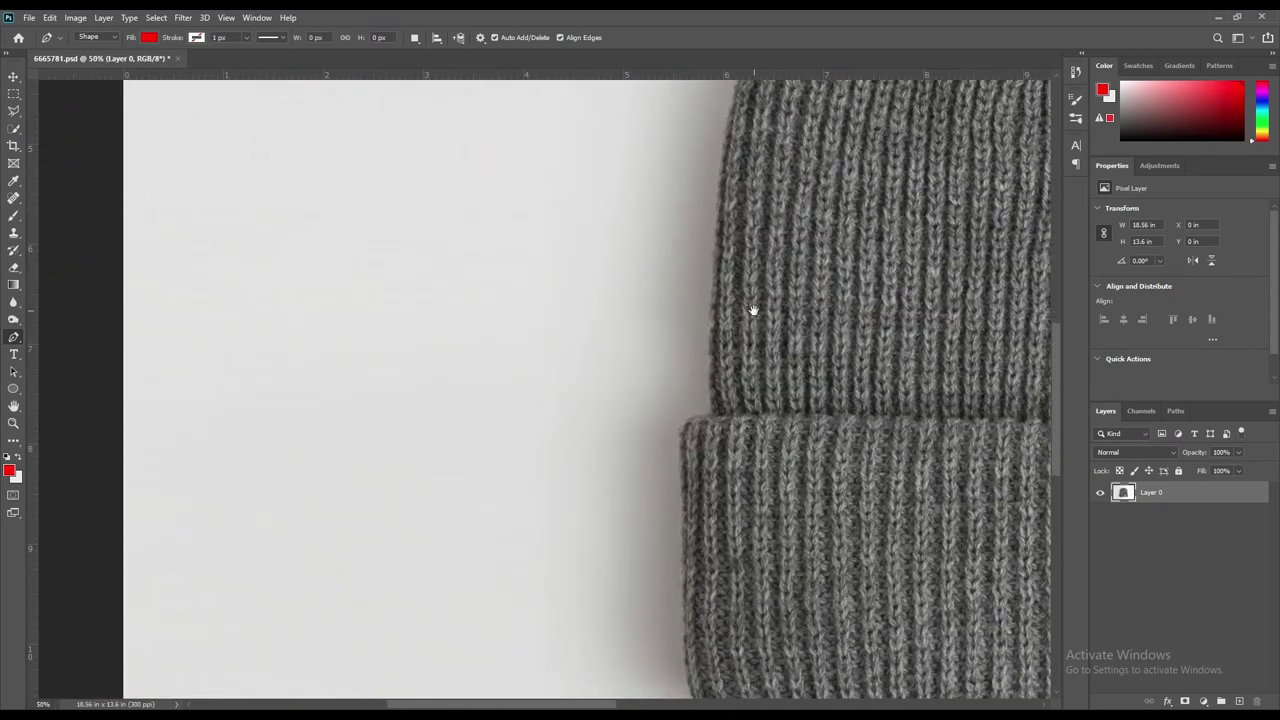
left_click(707, 413)
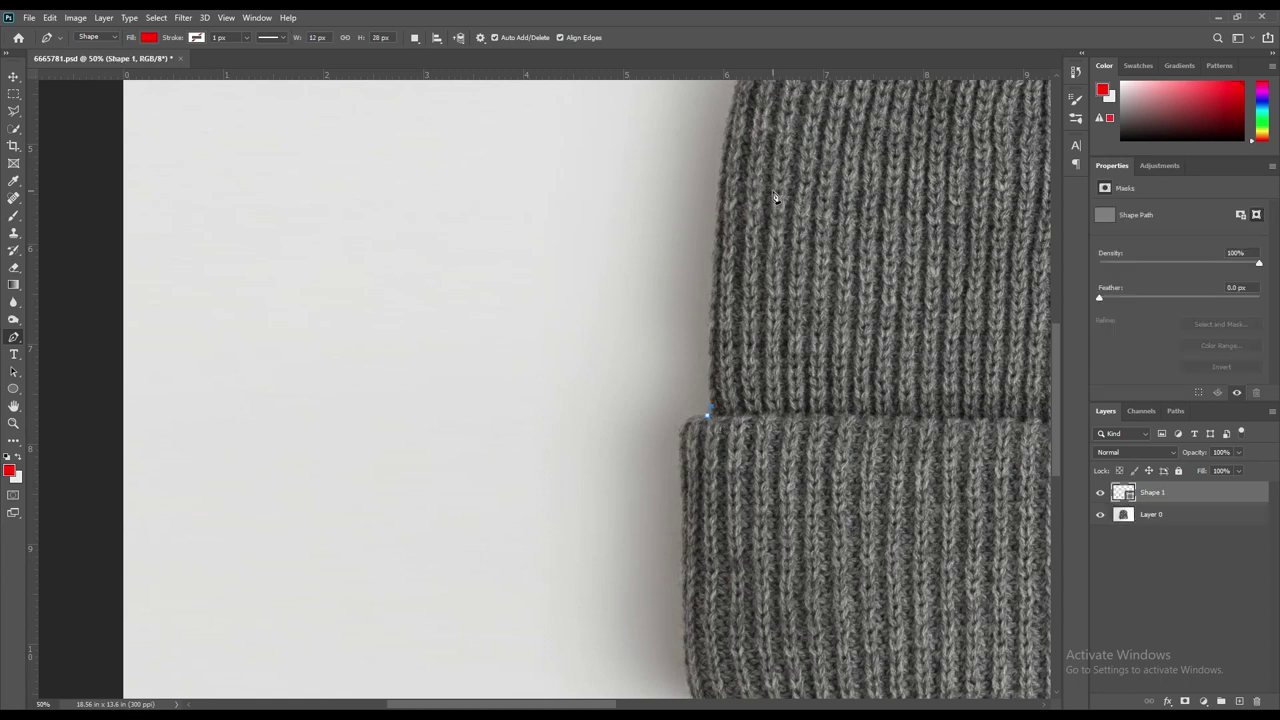
left_click_drag(771, 229, 697, 508)
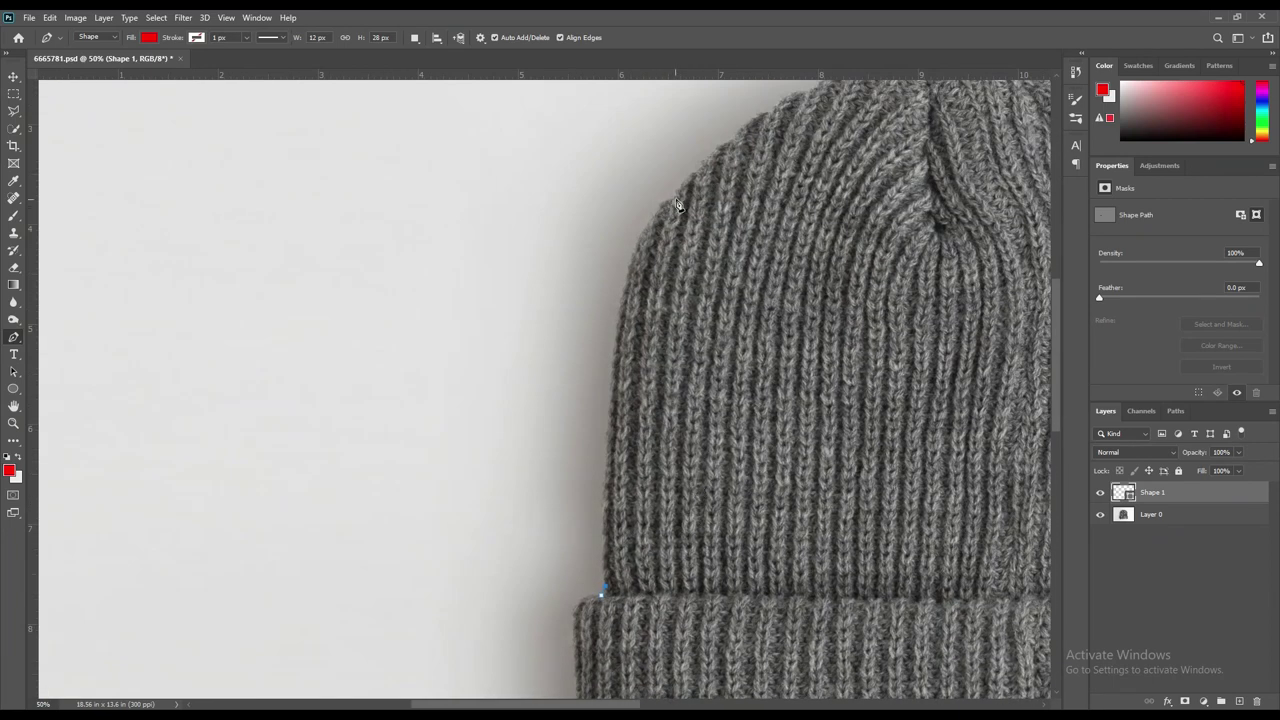
left_click_drag(658, 205, 681, 202)
left_click_drag(760, 177, 651, 366)
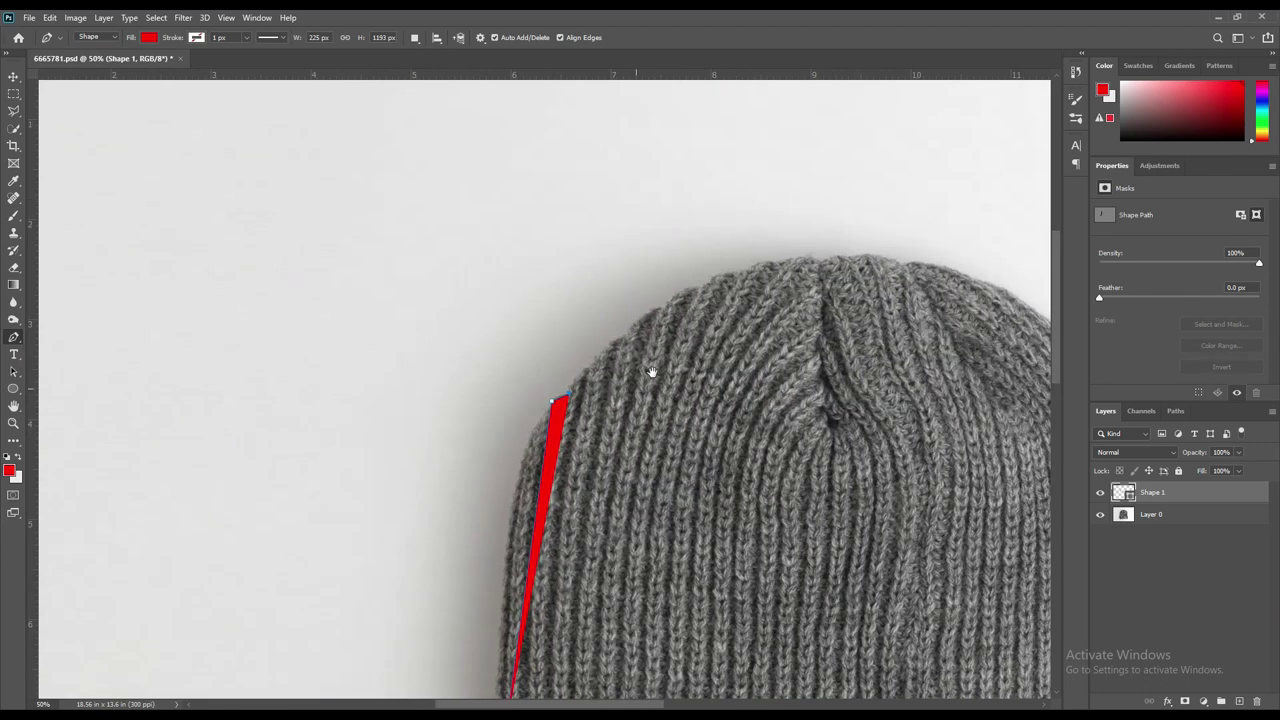
left_click(660, 308)
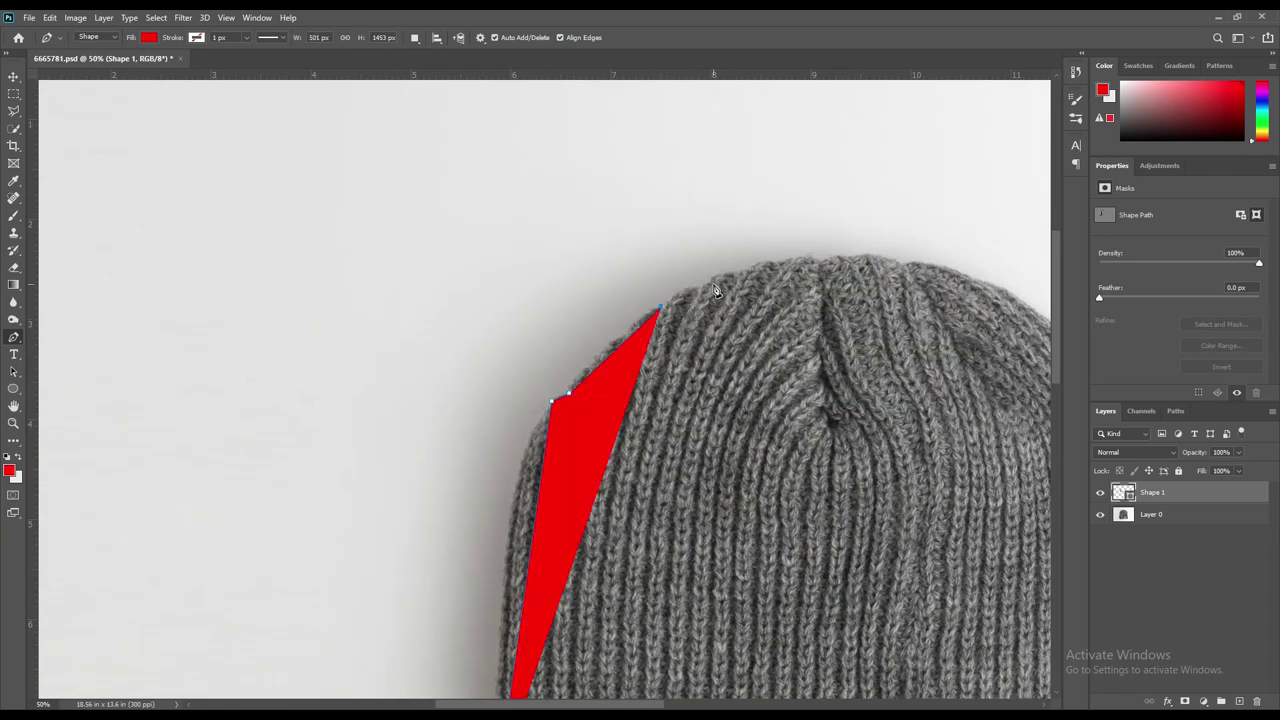
left_click(816, 266)
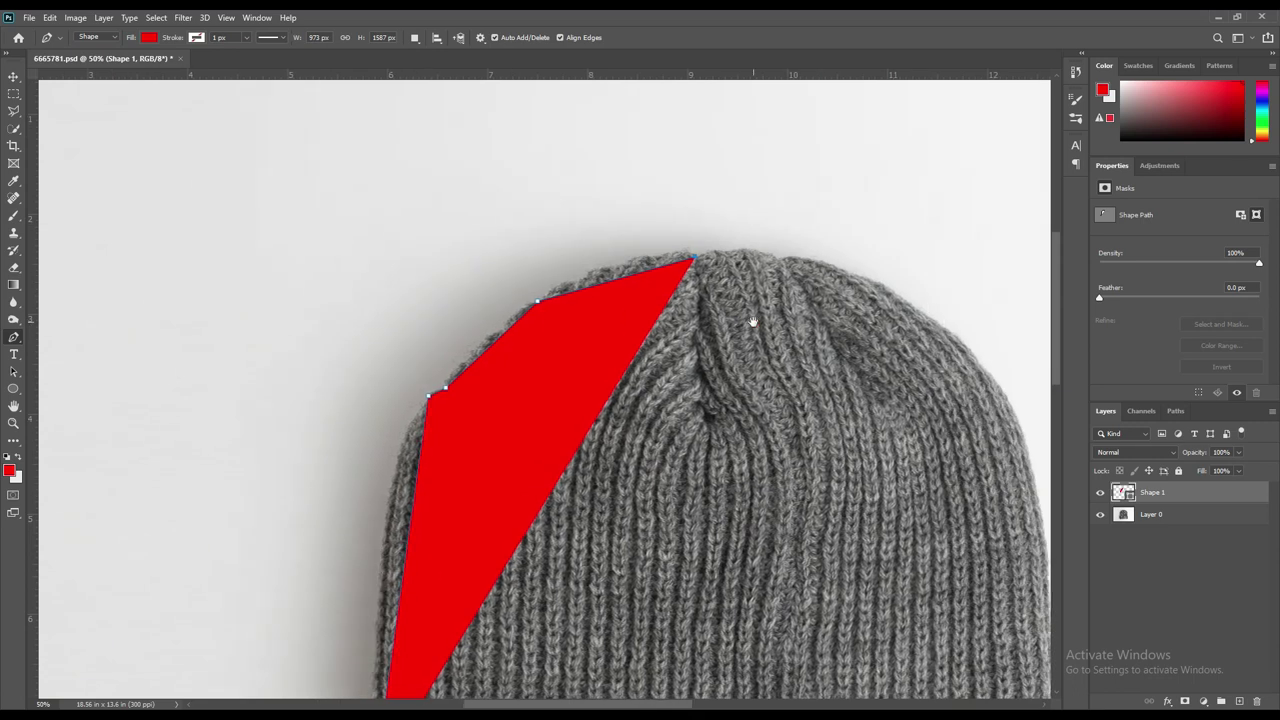
left_click_drag(877, 327, 753, 322)
left_click_drag(780, 265, 715, 210)
Finish the outline around the right side and cuff, closing Shape 1, and set its opacity to 0%
left_click(853, 420)
scroll(840, 370, "down", 4)
left_click(876, 517)
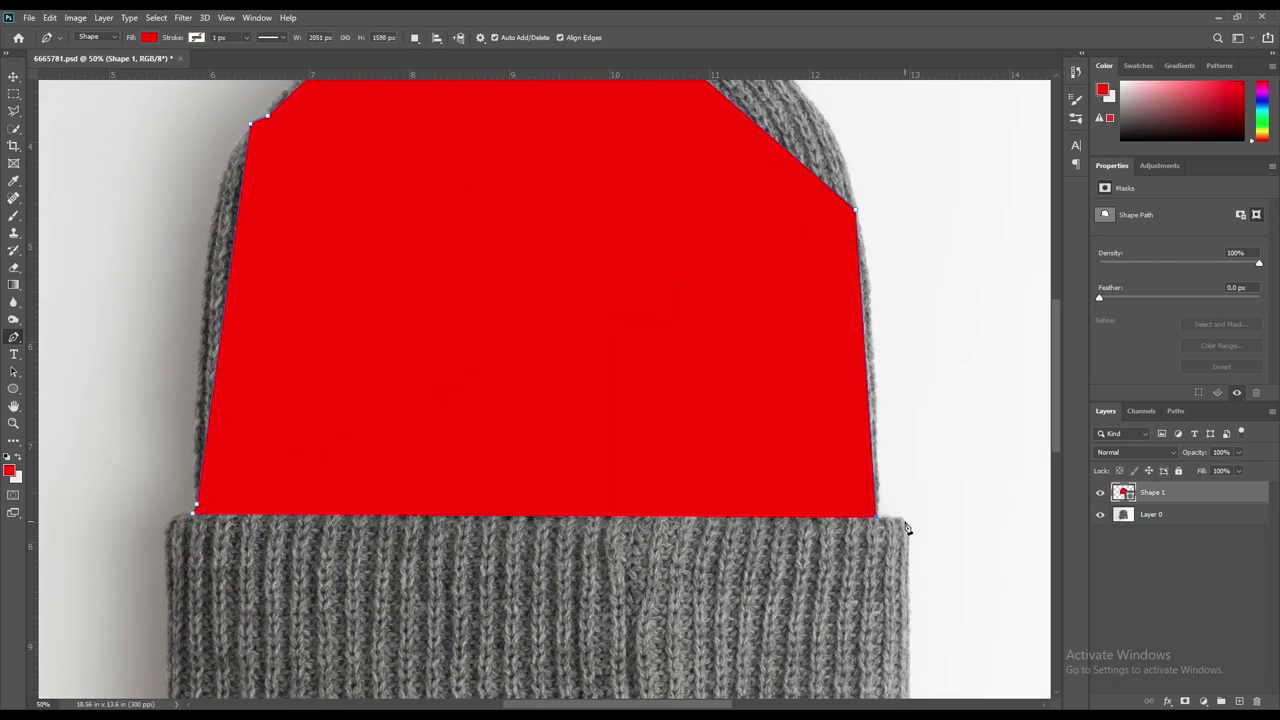
left_click(906, 531)
scroll(906, 560, "down", 4)
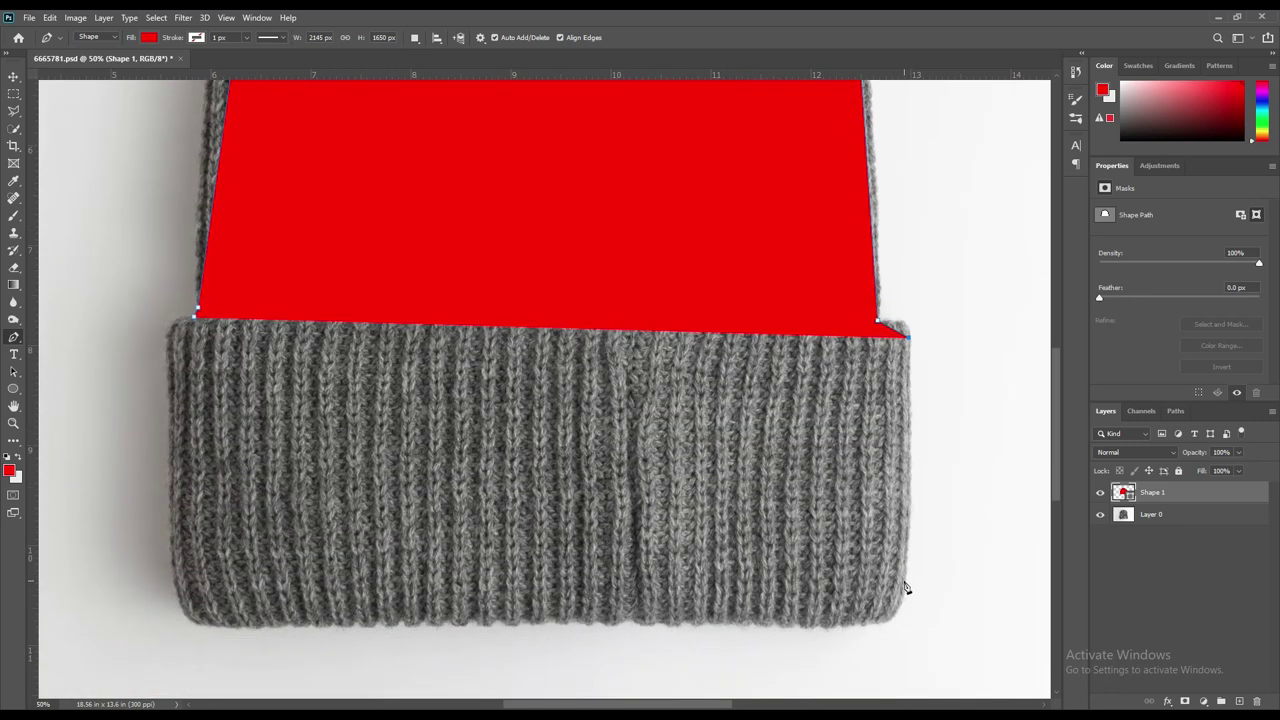
left_click(906, 578)
left_click(866, 623)
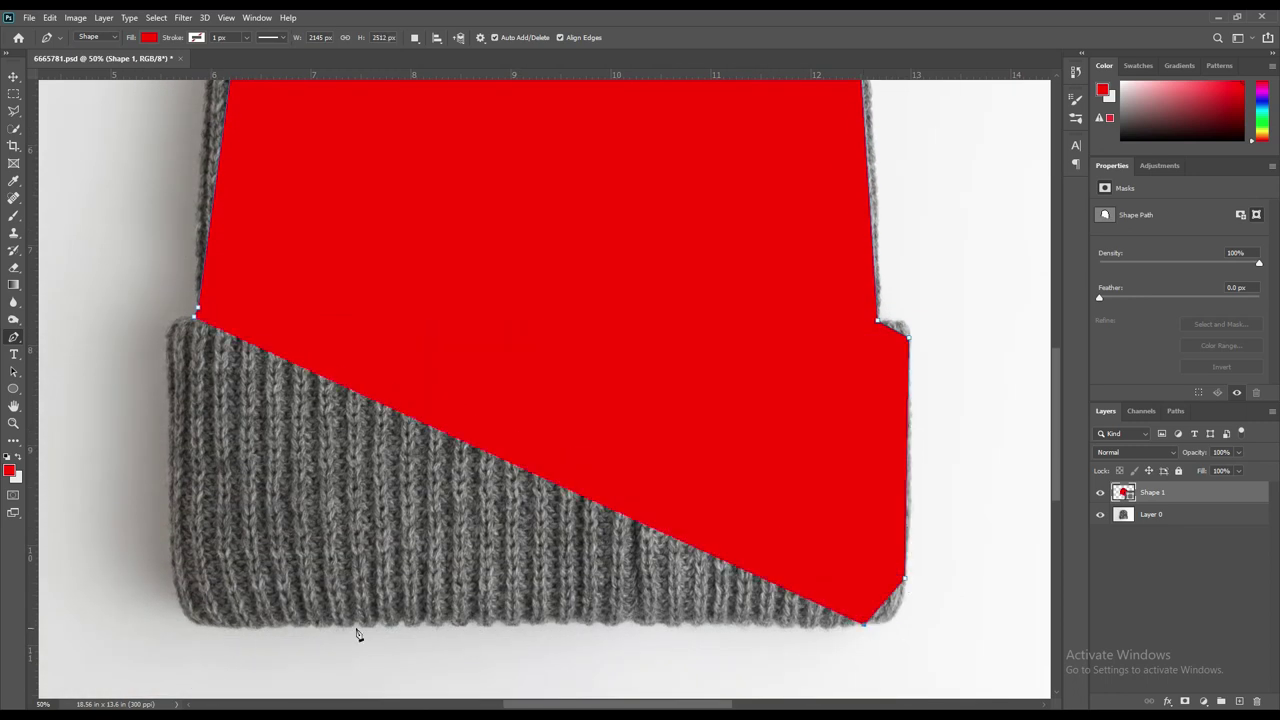
left_click(218, 625)
left_click(177, 592)
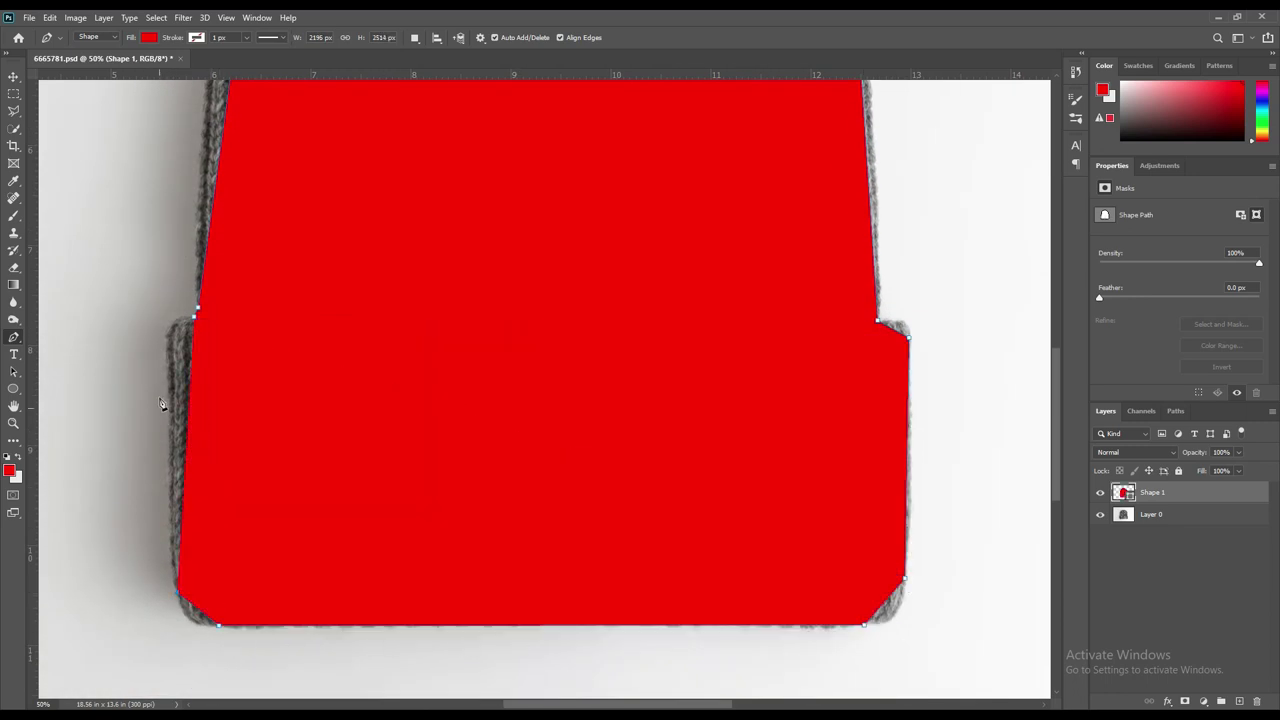
left_click(168, 345)
left_click(196, 320)
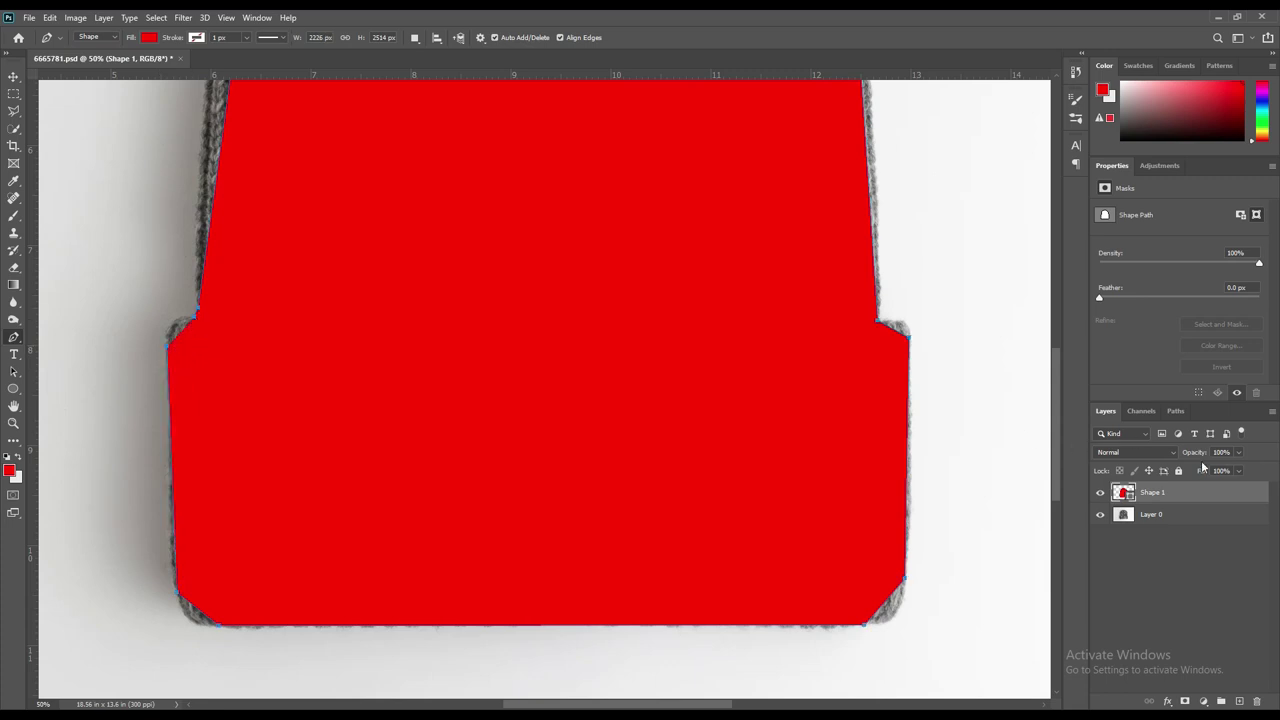
left_click_drag(1200, 455, 1157, 464)
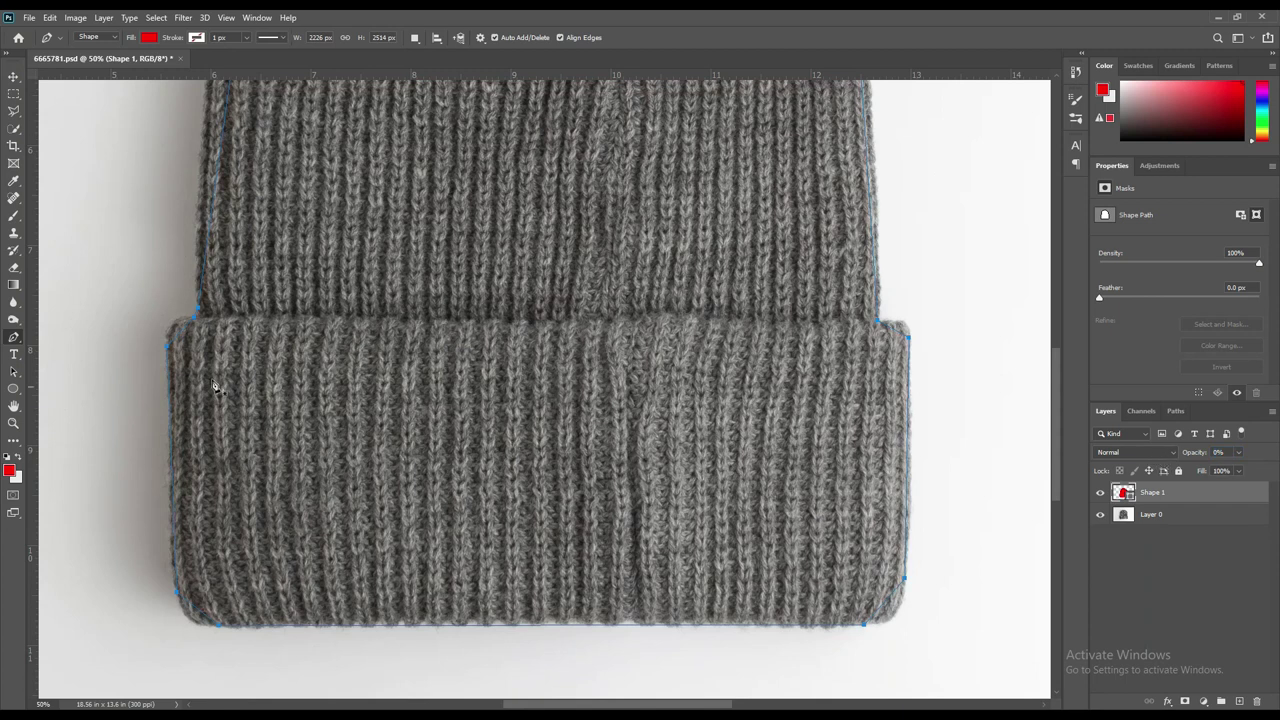
With the Add Anchor Point Tool, add points along the left edge and the hem's left half
right_click(14, 338)
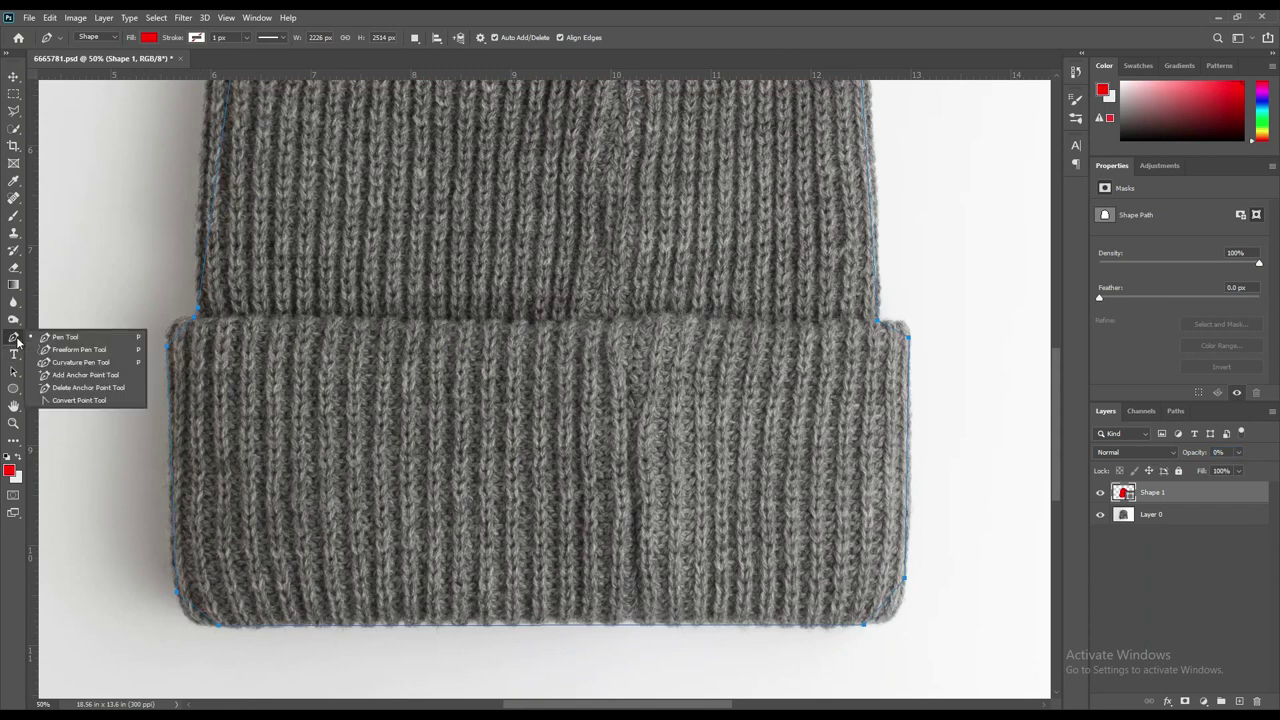
left_click(84, 375)
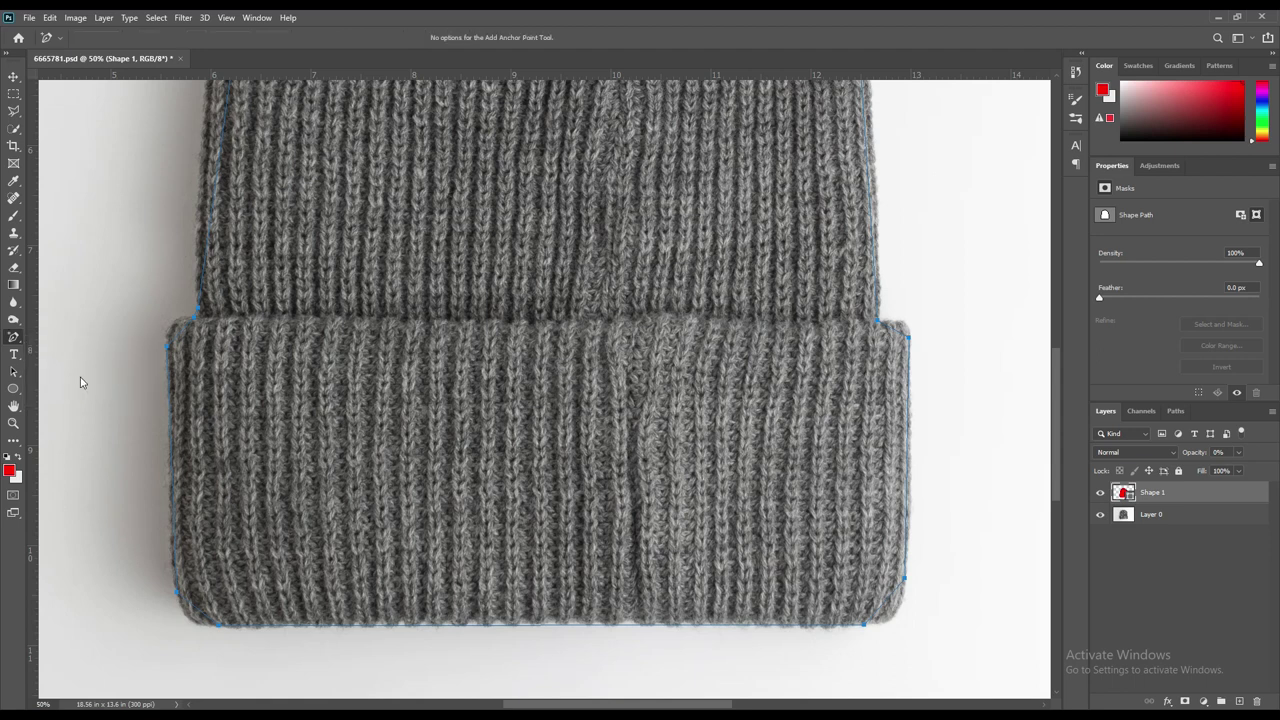
left_click(177, 325)
left_click(173, 488)
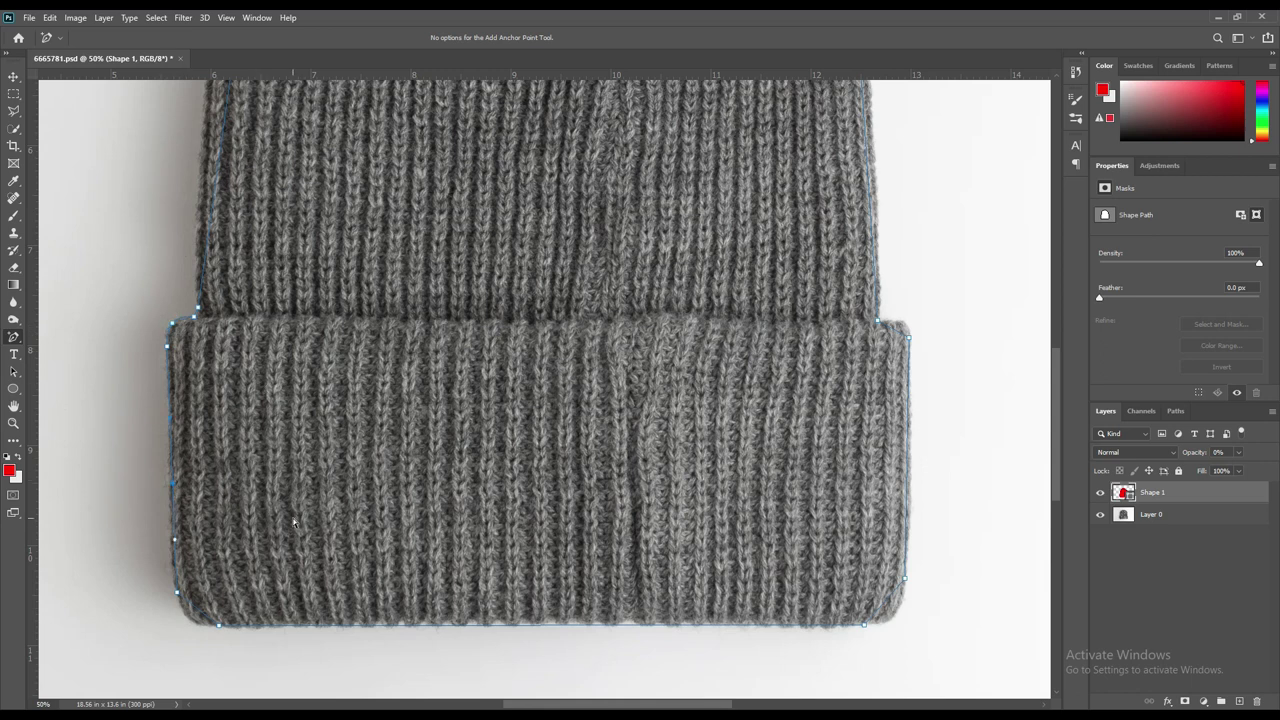
left_click(250, 627)
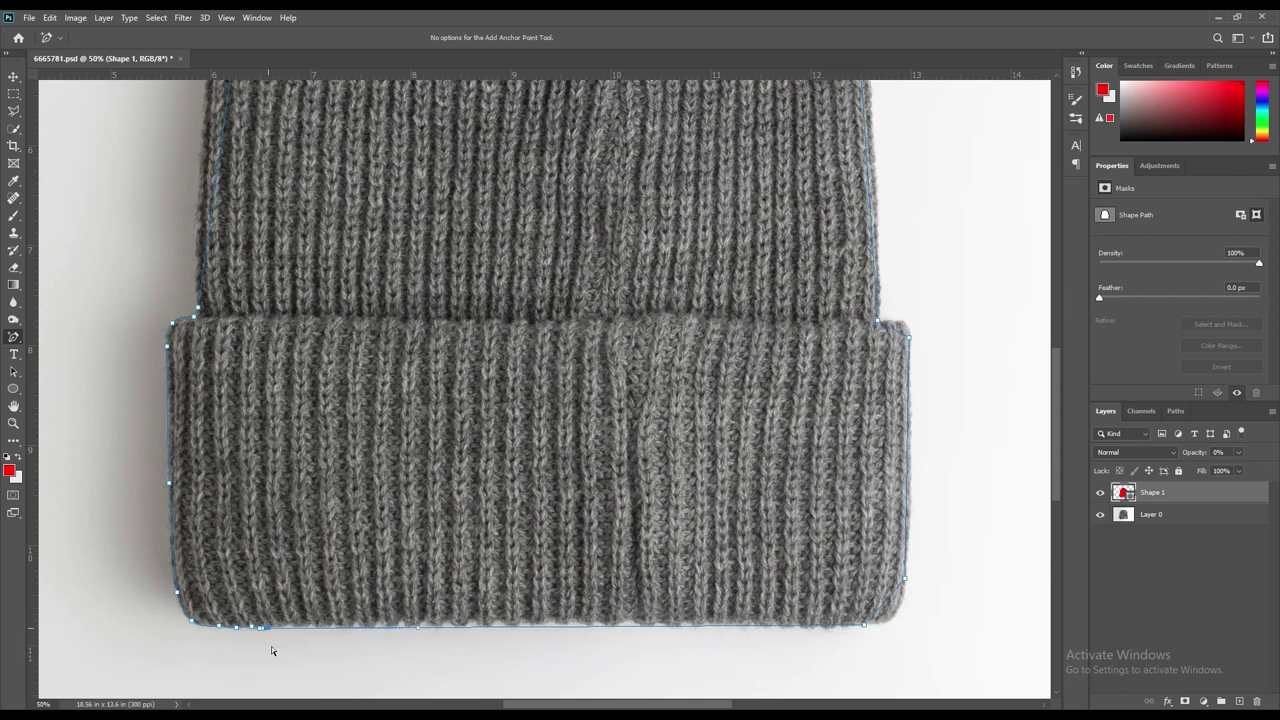
left_click(278, 626)
left_click(291, 626)
left_click(309, 626)
left_click(334, 626)
left_click(345, 626)
left_click(356, 626)
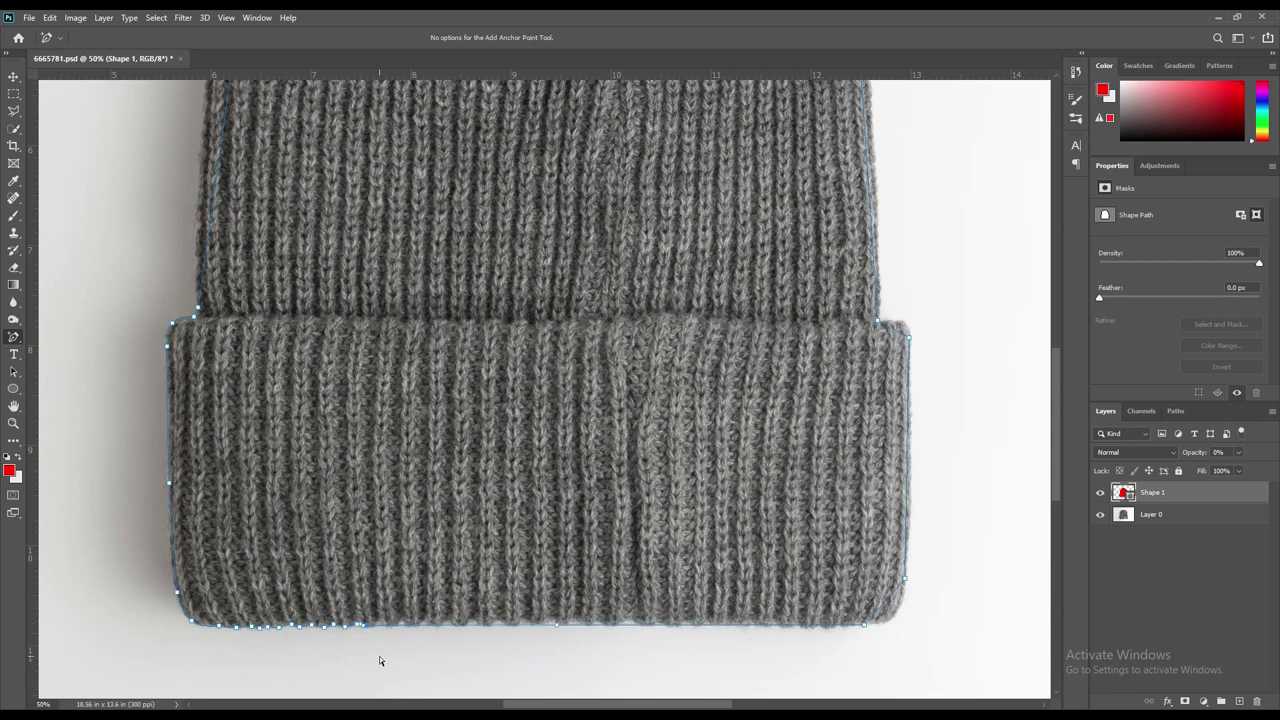
left_click(367, 626)
left_click(379, 626)
left_click(391, 625)
left_click(402, 625)
left_click(414, 625)
left_click(425, 625)
left_click(437, 625)
left_click(448, 625)
left_click(460, 625)
left_click(472, 625)
left_click(484, 625)
Zoom closer and add points along the hem's right half to its right end
key("ctrl+plus")
left_click_drag(443, 512, 640, 420)
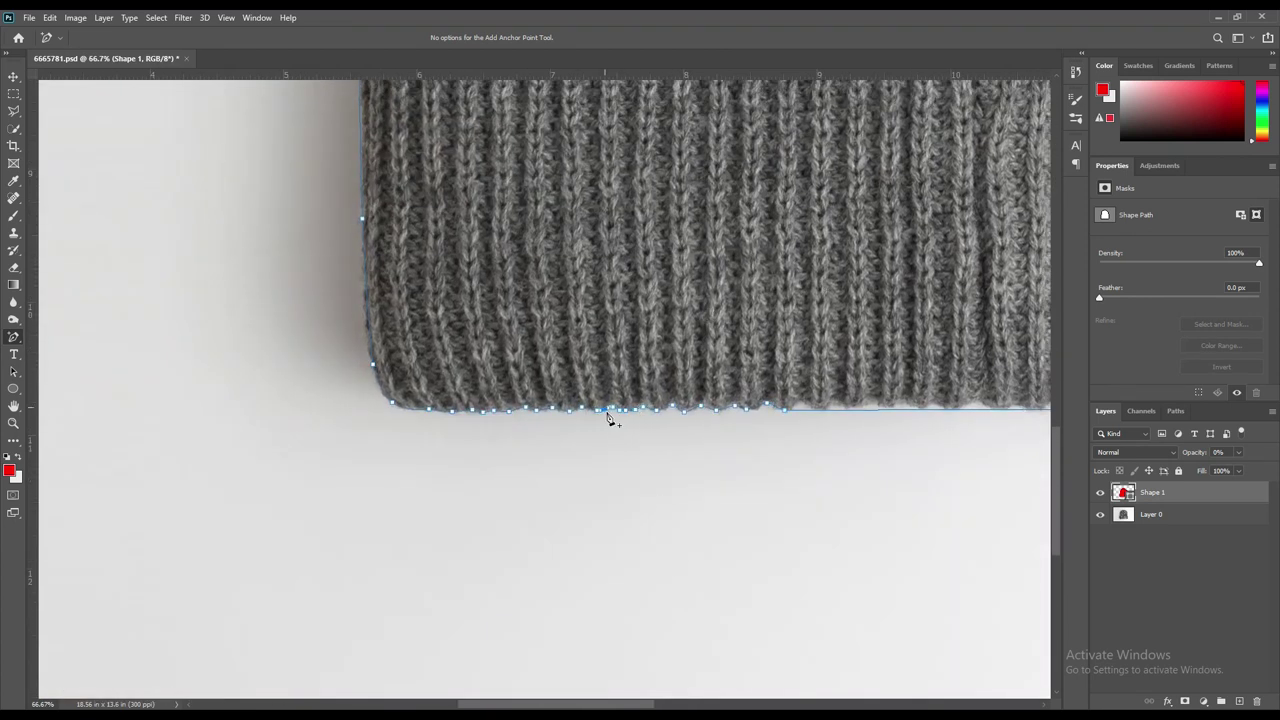
left_click(565, 410)
left_click(798, 411)
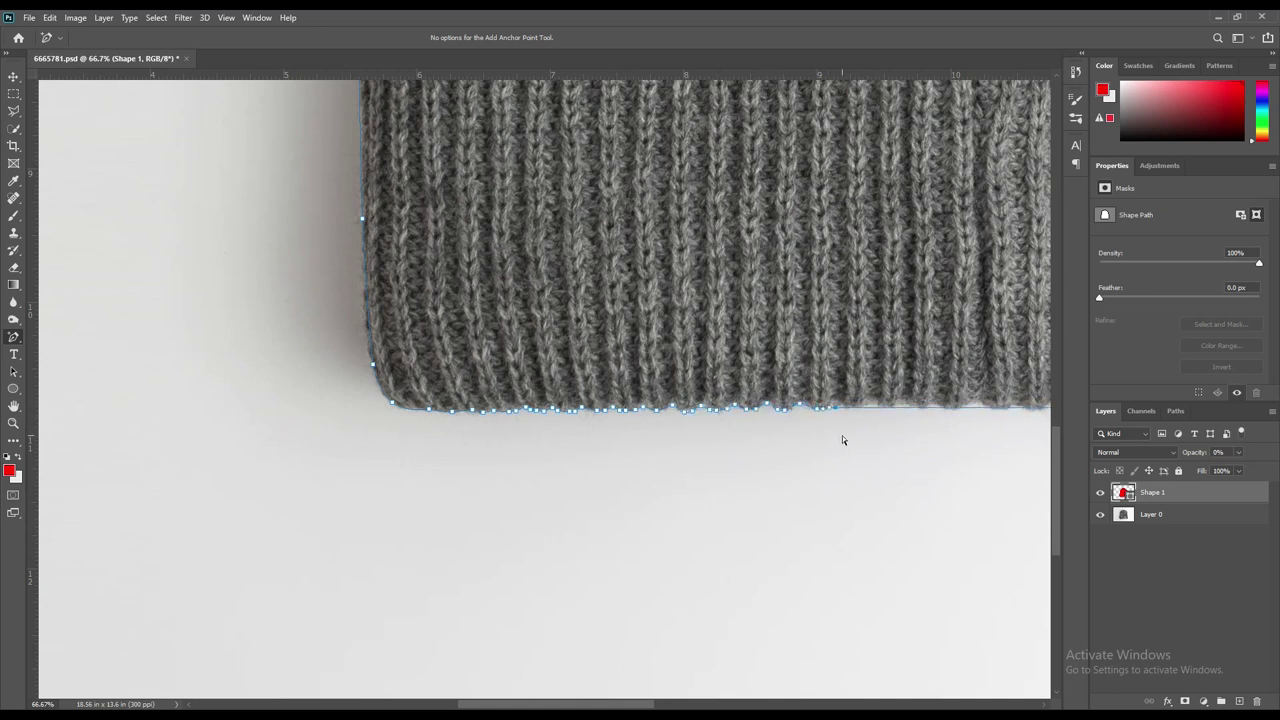
left_click(852, 406)
left_click(870, 406)
left_click(883, 405)
left_click(930, 450)
left_click(945, 445)
left_click(957, 441)
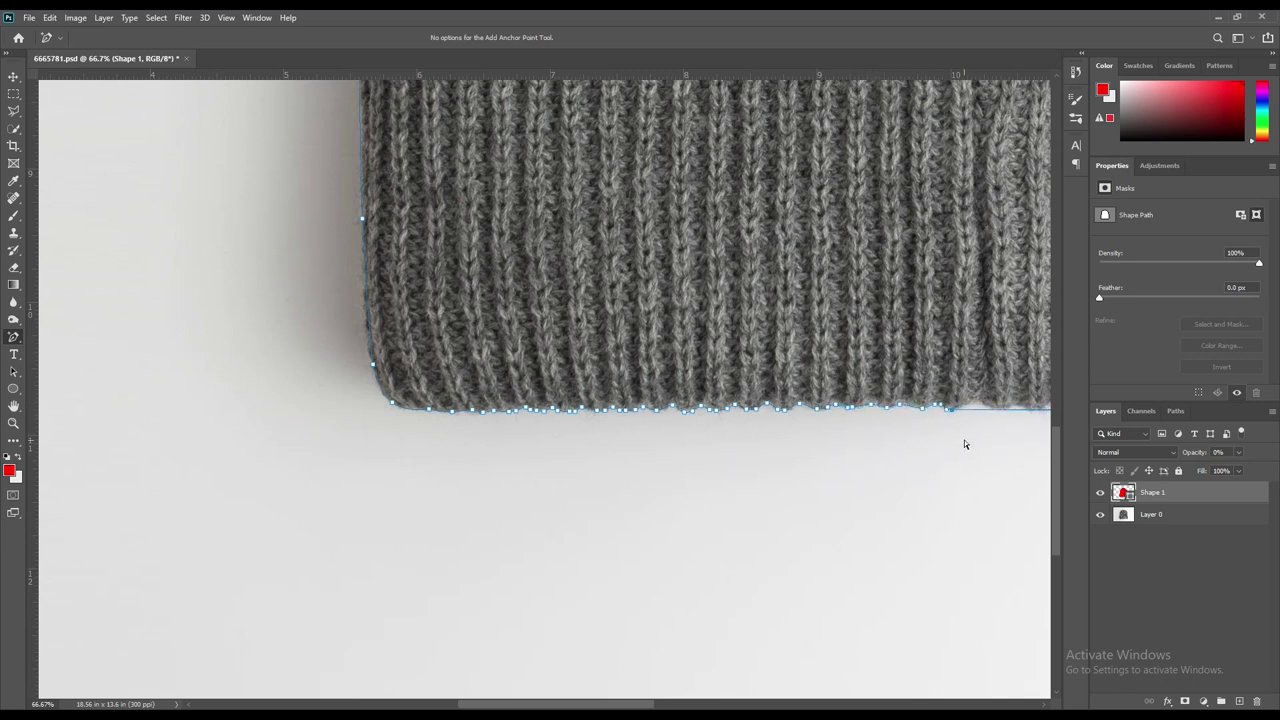
left_click(1020, 421)
left_click_drag(1008, 429, 727, 421)
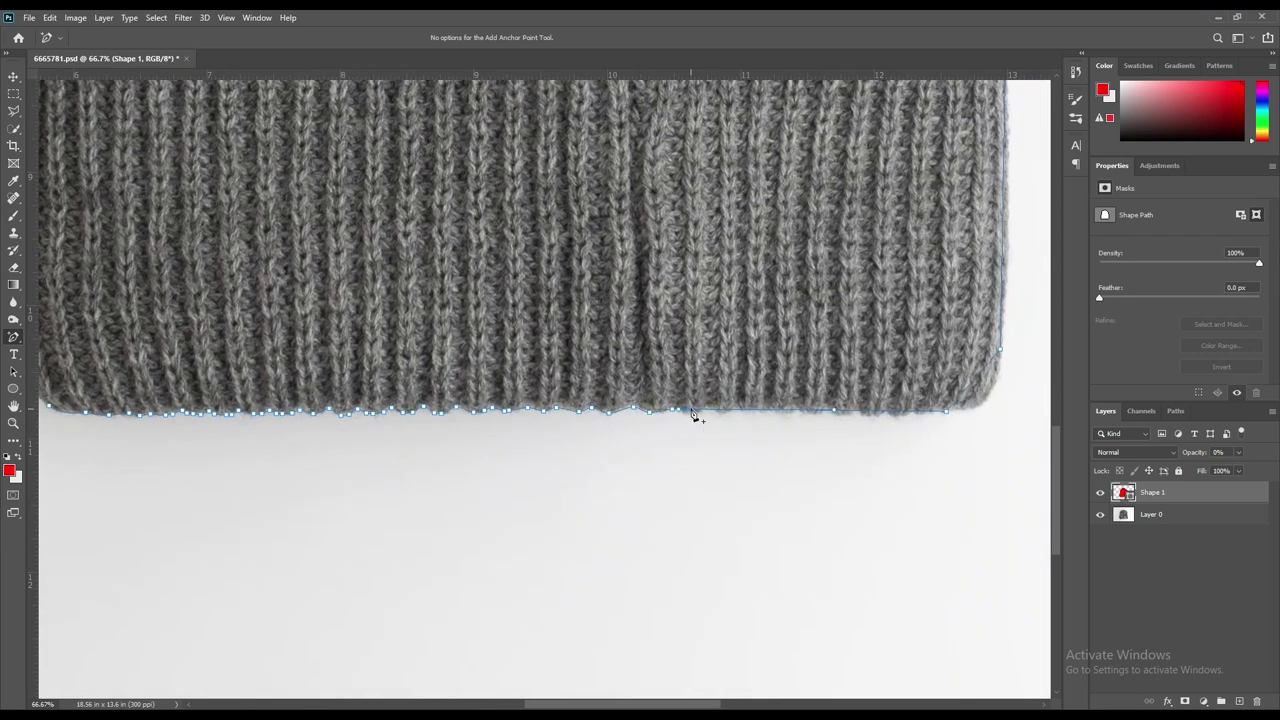
left_click(708, 411)
left_click(722, 411)
left_click(739, 410)
left_click(746, 410)
left_click(758, 411)
left_click(773, 411)
left_click(783, 411)
left_click(813, 411)
left_click(829, 411)
left_click(839, 412)
left_click(898, 412)
left_click(915, 412)
Round the cuff's top-right corner and add points along the hat's upper-right edge
scroll(1006, 221, "up", 3)
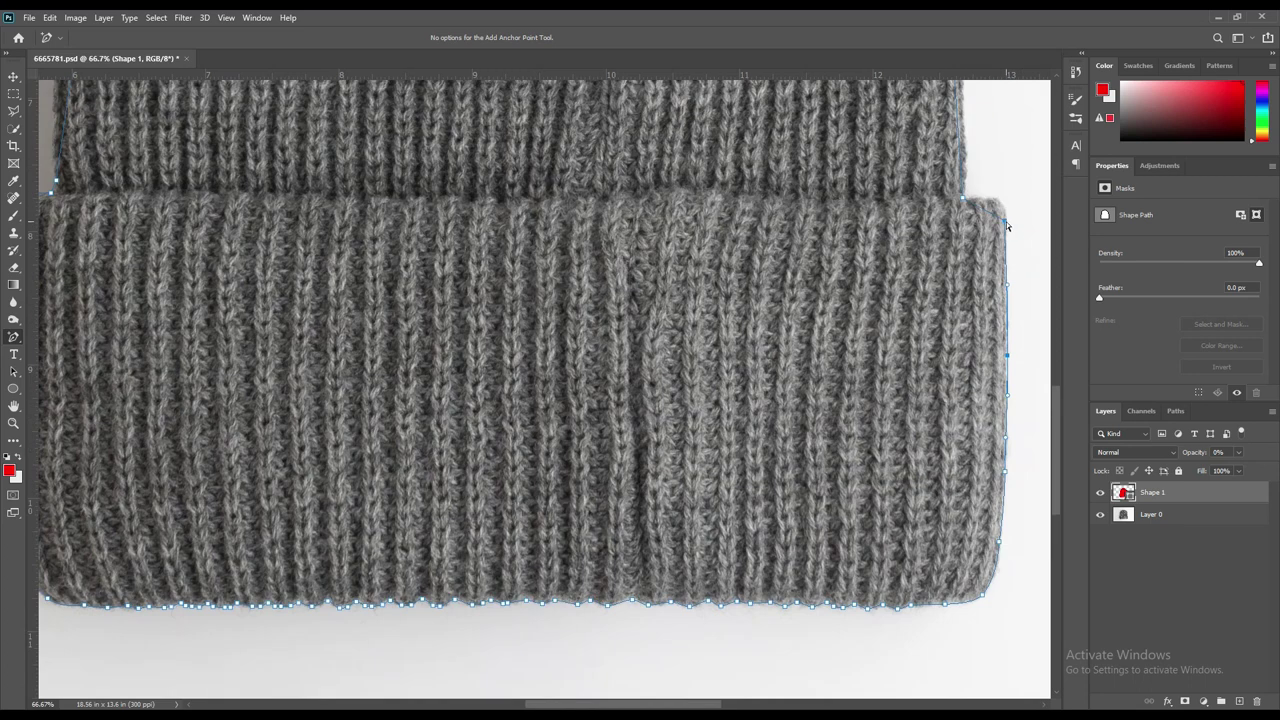
left_click_drag(998, 219, 996, 229)
scroll(977, 183, "up", 5)
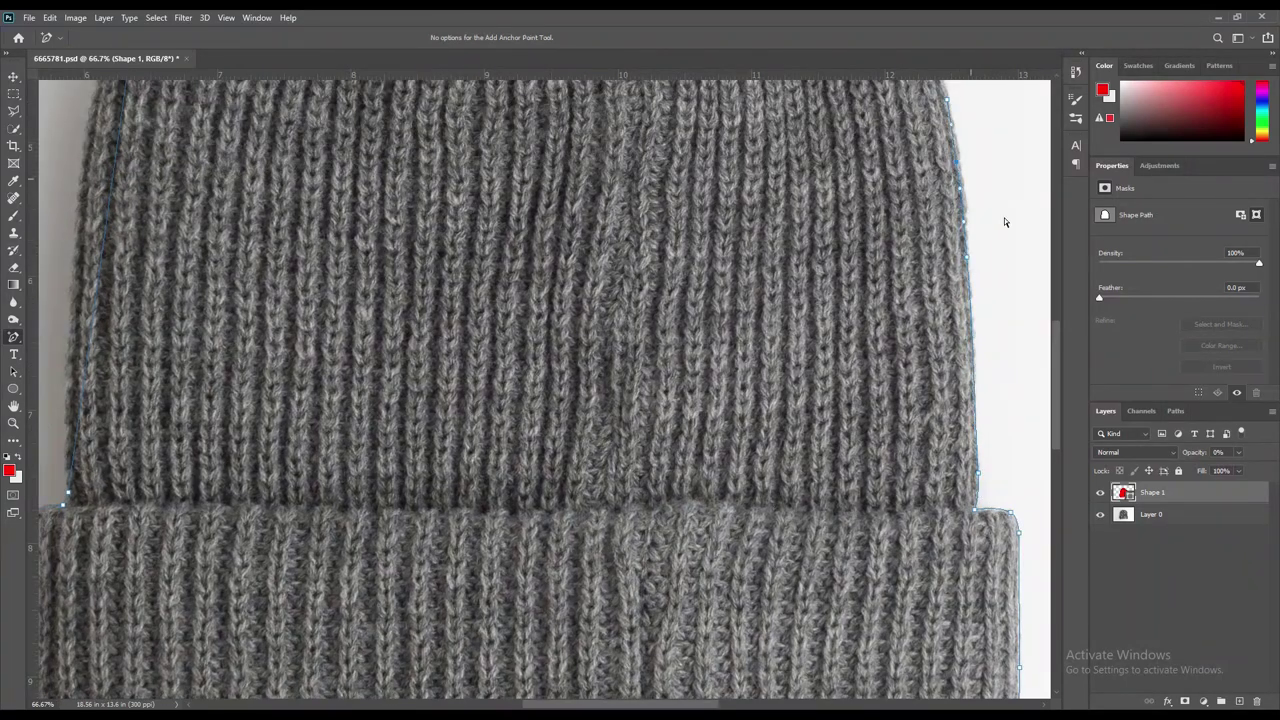
scroll(988, 192, "up", 5)
scroll(937, 278, "up", 2)
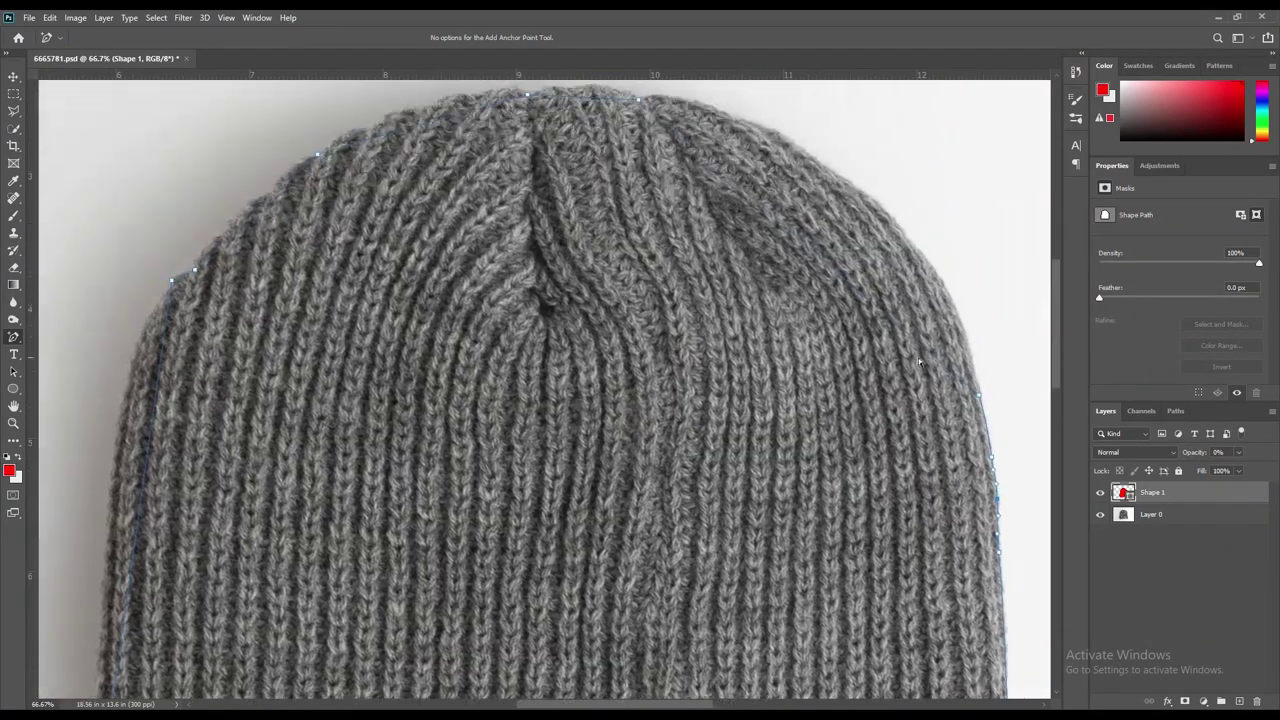
left_click(871, 203)
left_click(771, 128)
left_click(817, 159)
Fit the path across the crown and down the hat's left shoulder with added points
left_click(674, 96)
left_click(602, 90)
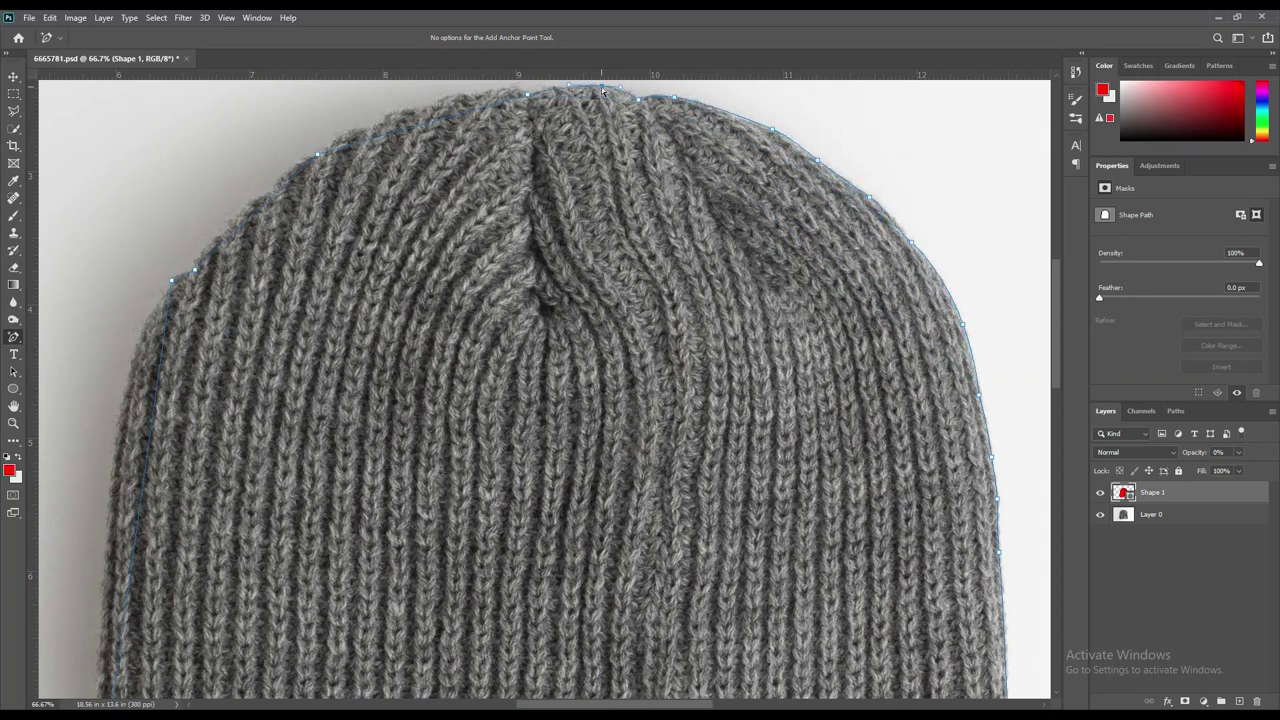
left_click(499, 91)
left_click(439, 100)
left_click(461, 93)
left_click(394, 113)
left_click(344, 140)
left_click_drag(348, 147, 348, 139)
left_click(284, 175)
left_click(270, 190)
left_click(245, 207)
left_click(232, 221)
left_click(216, 244)
left_click(212, 246)
left_click_drag(150, 368, 129, 377)
left_click(164, 289)
left_click(176, 278)
Add points down the hat's left side to the cuff, then zoom out to the whole document
left_click_drag(228, 468, 592, 300)
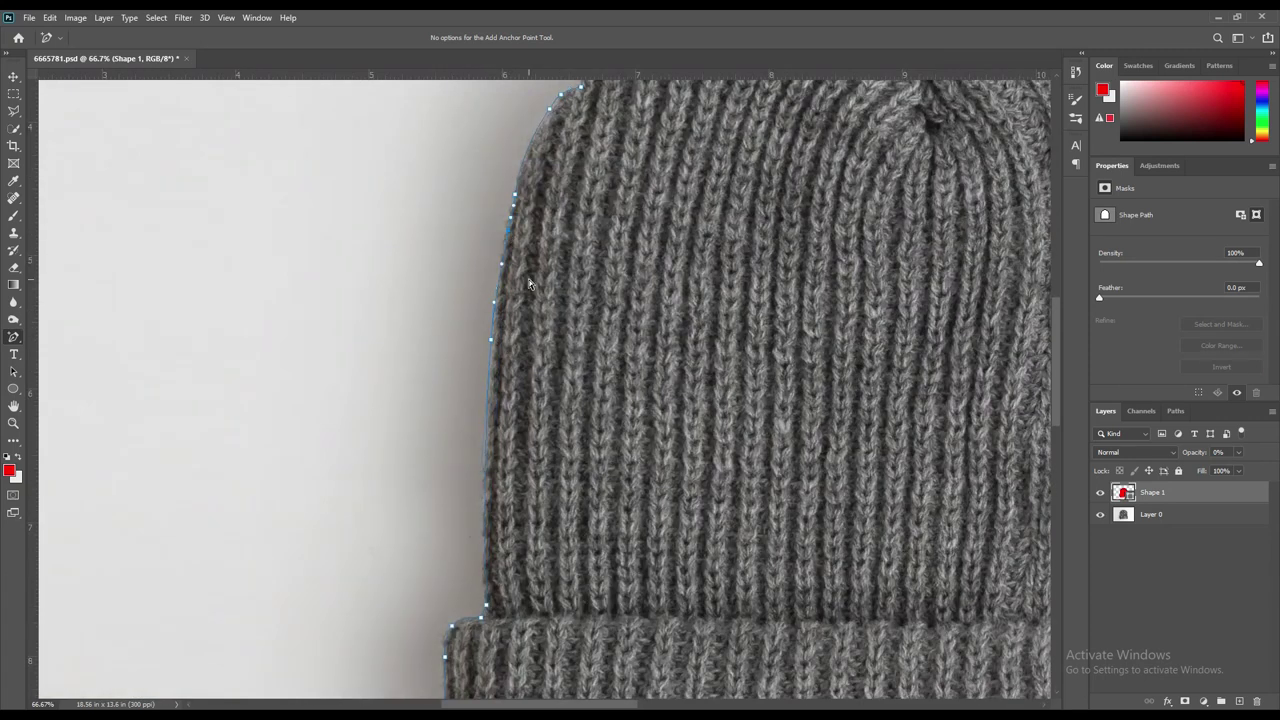
left_click(483, 530)
left_click(483, 493)
left_click(486, 446)
left_click(489, 378)
left_click(499, 282)
left_click(491, 363)
left_click(491, 344)
scroll(633, 413, "down", 6)
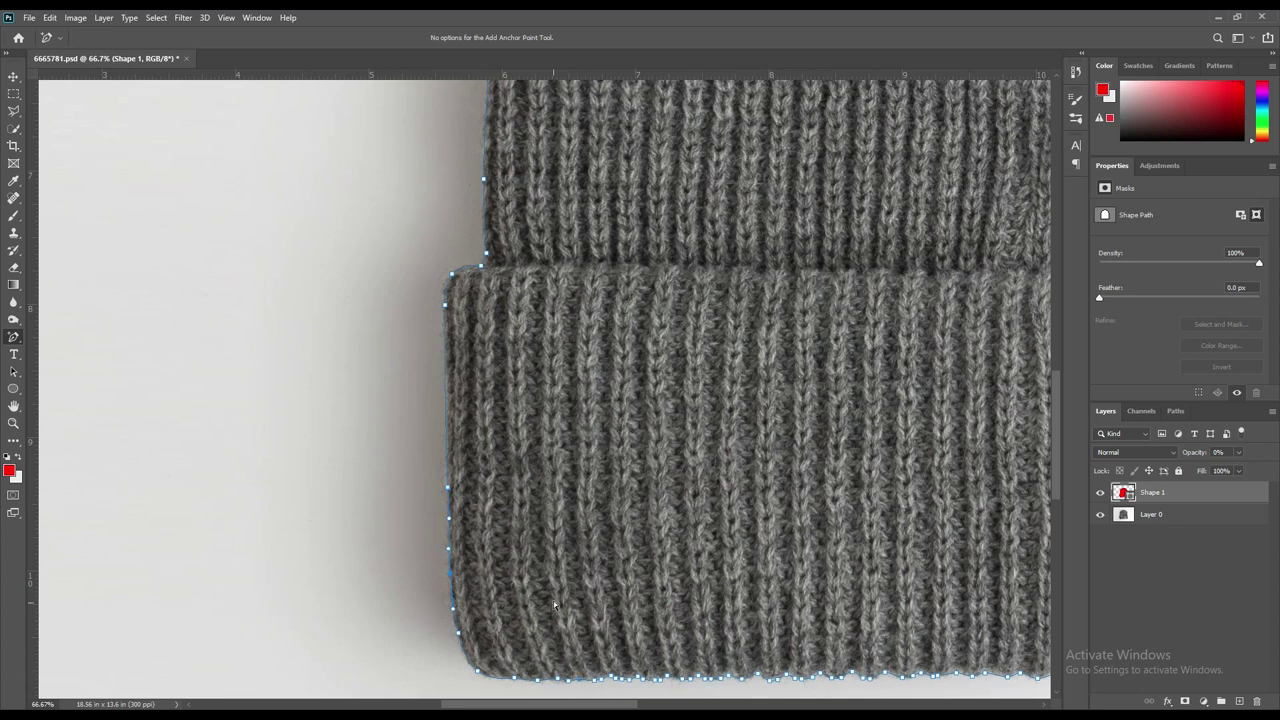
key("ctrl+minus")
key("ctrl+minus")
key("ctrl+minus")
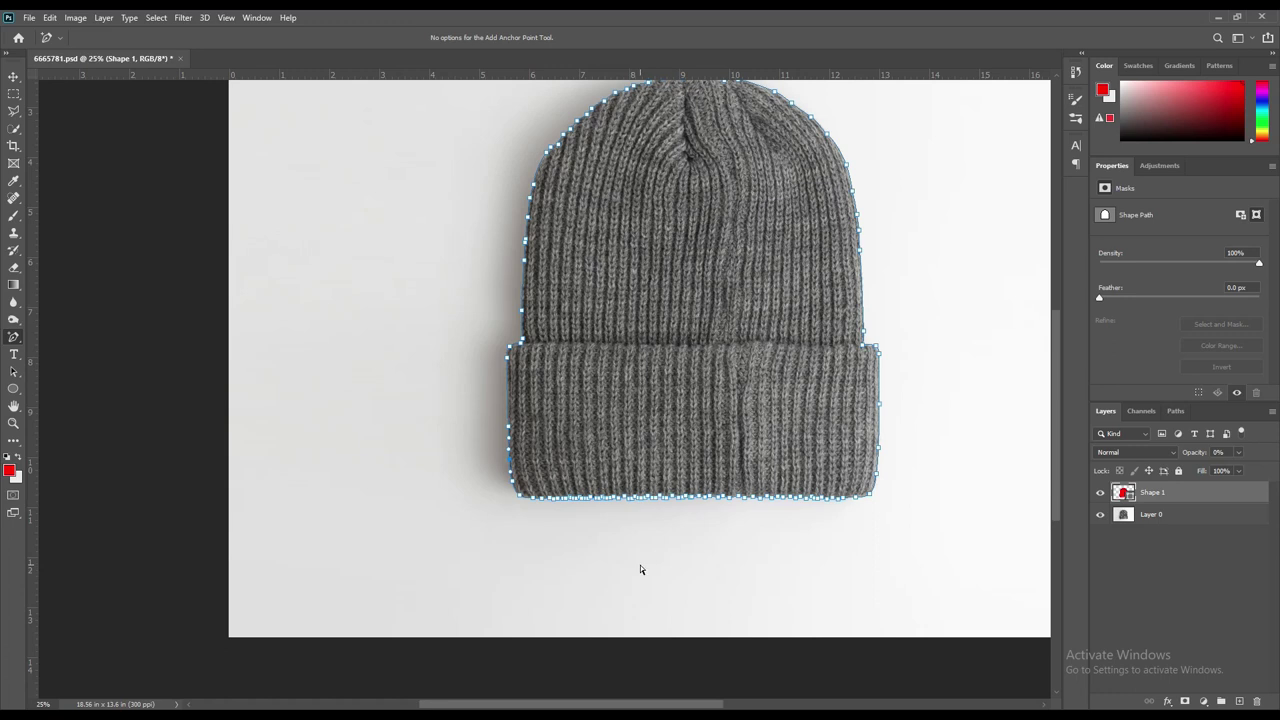
key("ctrl+minus")
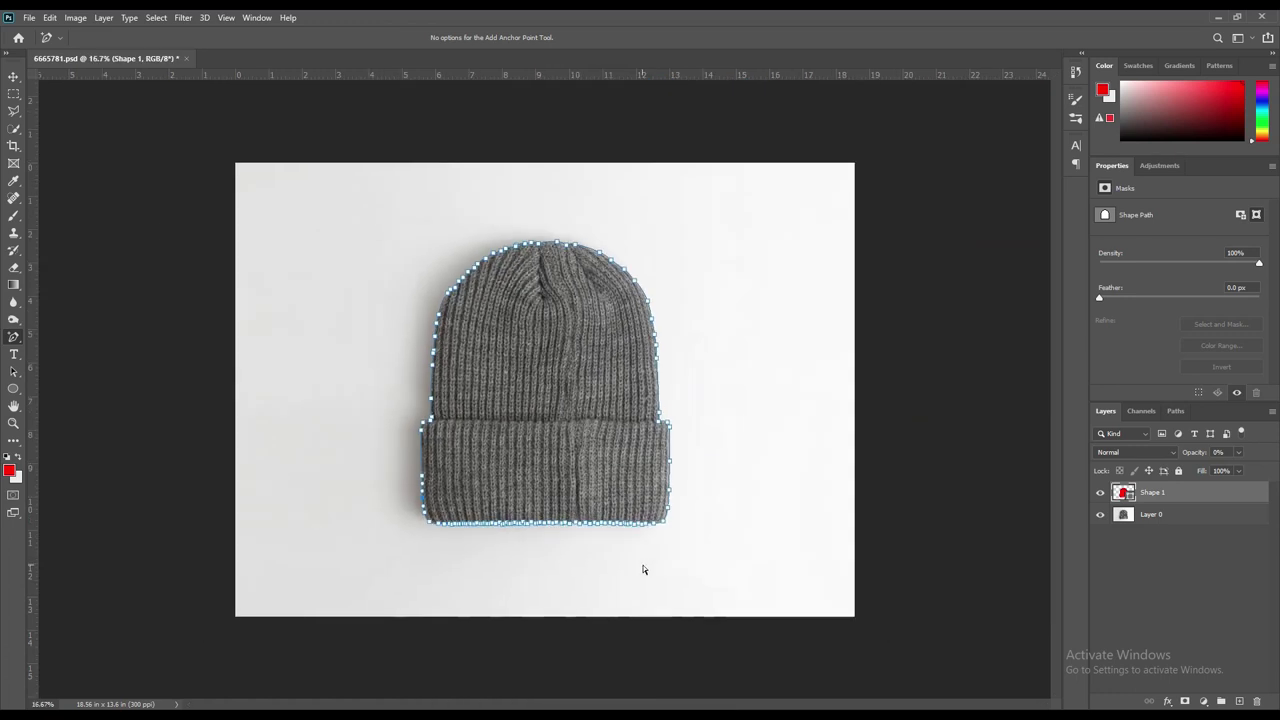
Make a New Selection from the Shape 1 path with a 0-pixel Feather Radius
left_click(1172, 520)
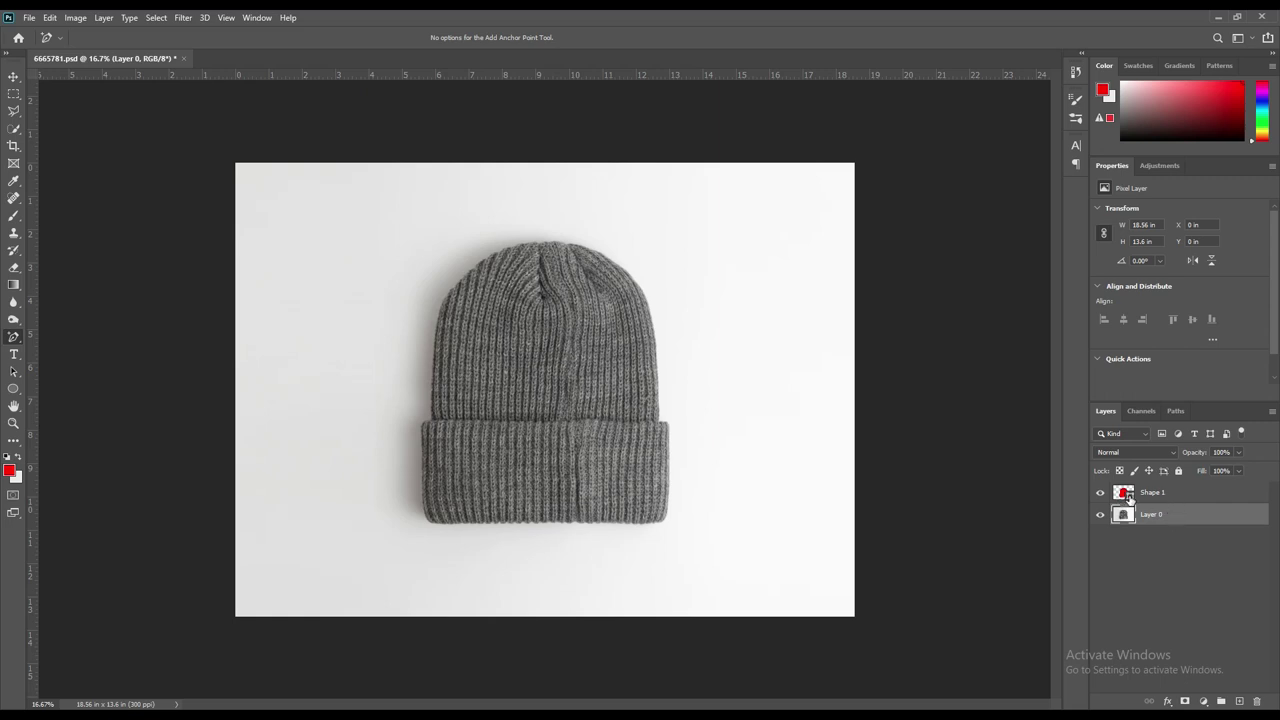
left_click(1130, 497)
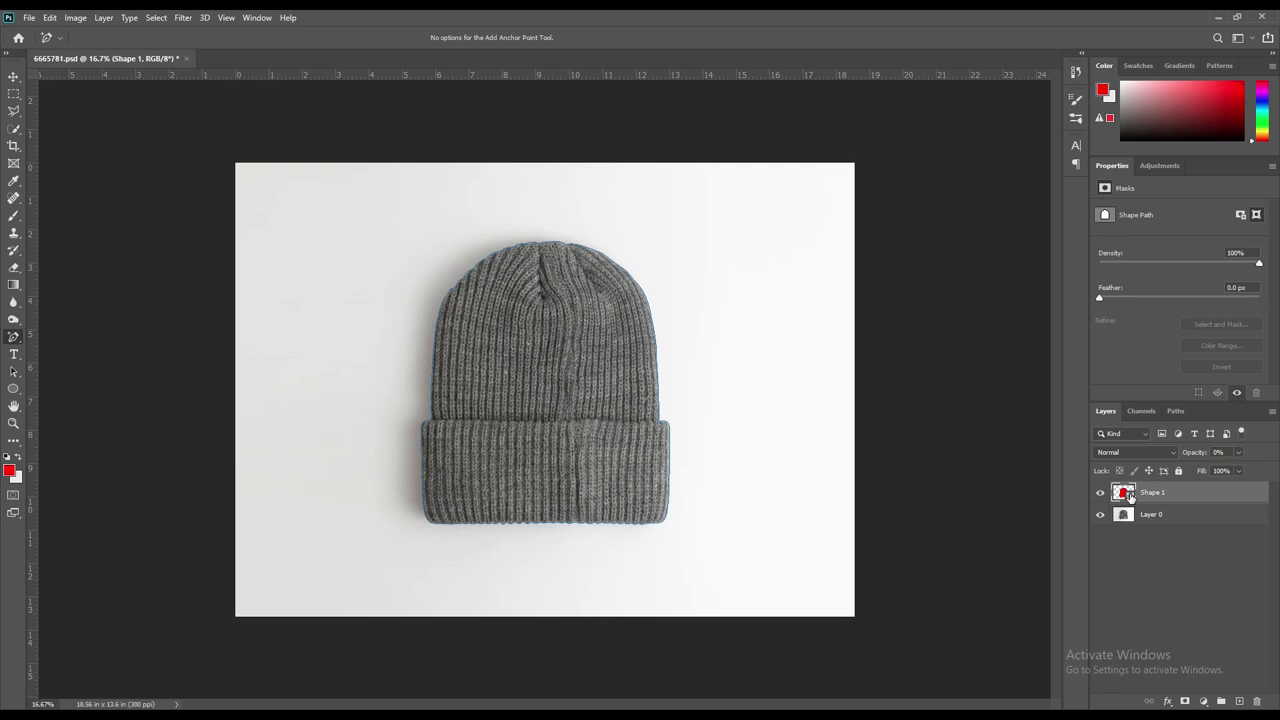
right_click(568, 365)
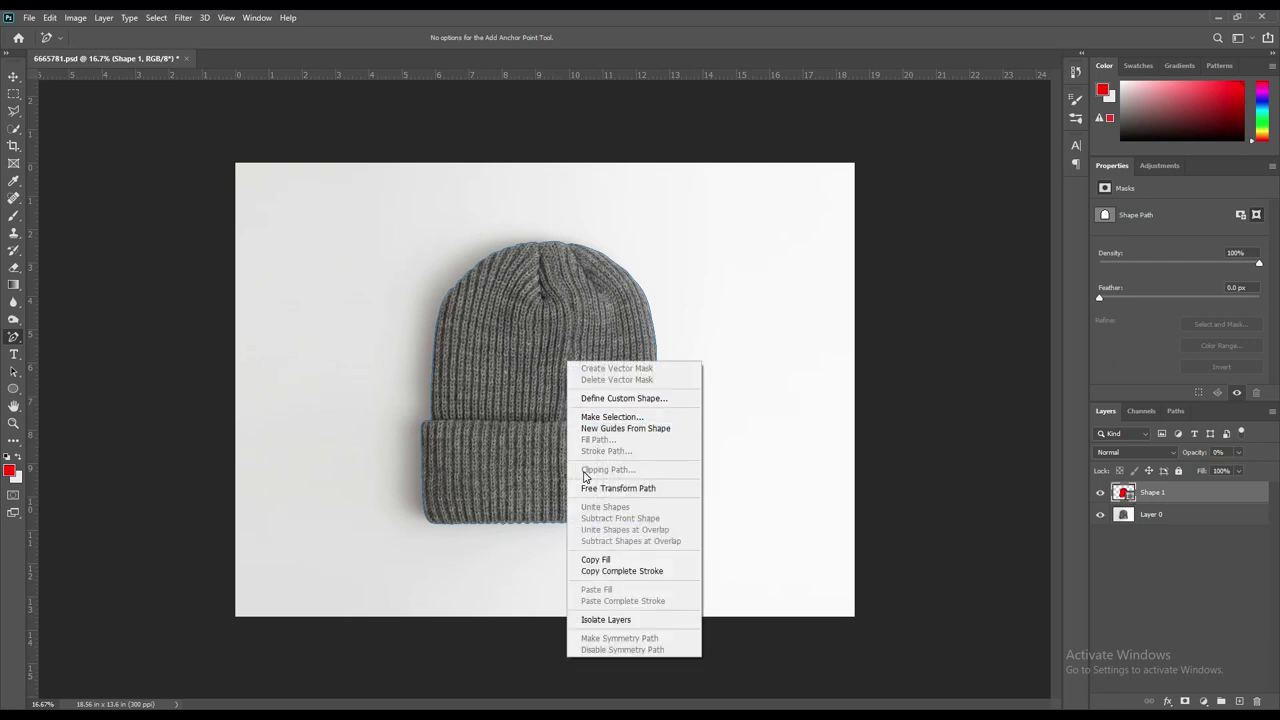
left_click(608, 418)
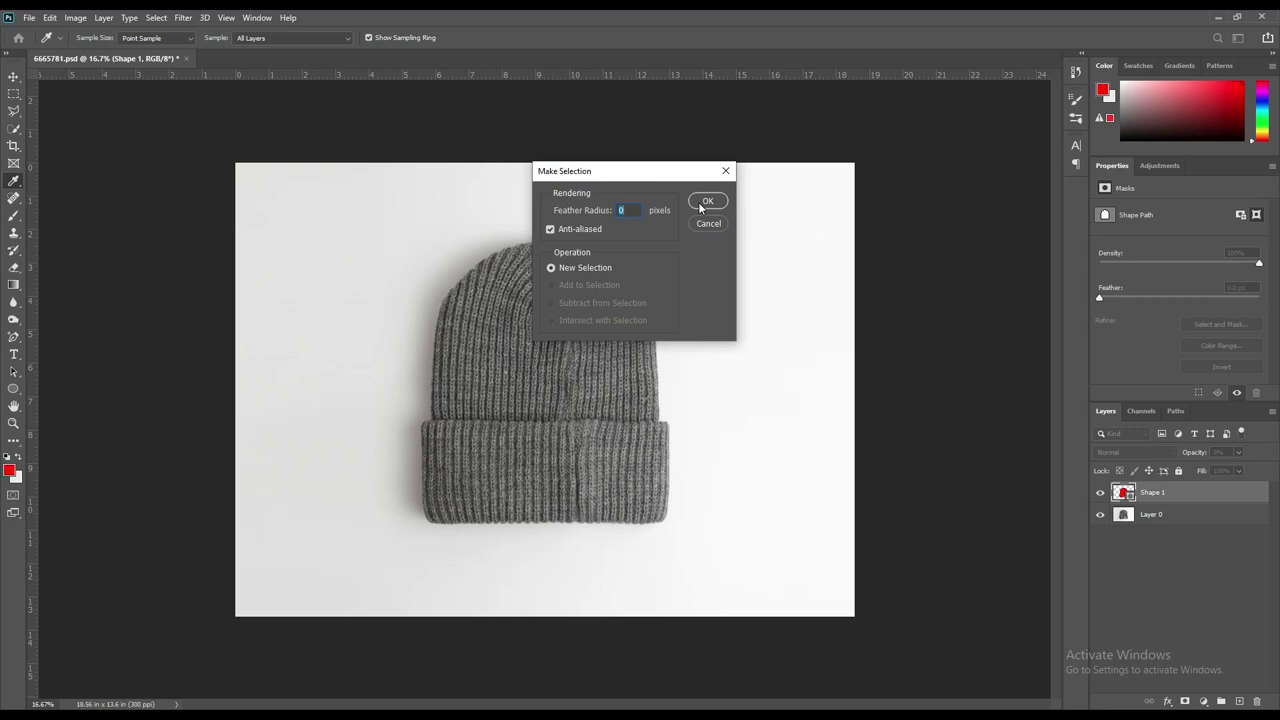
left_click(700, 201)
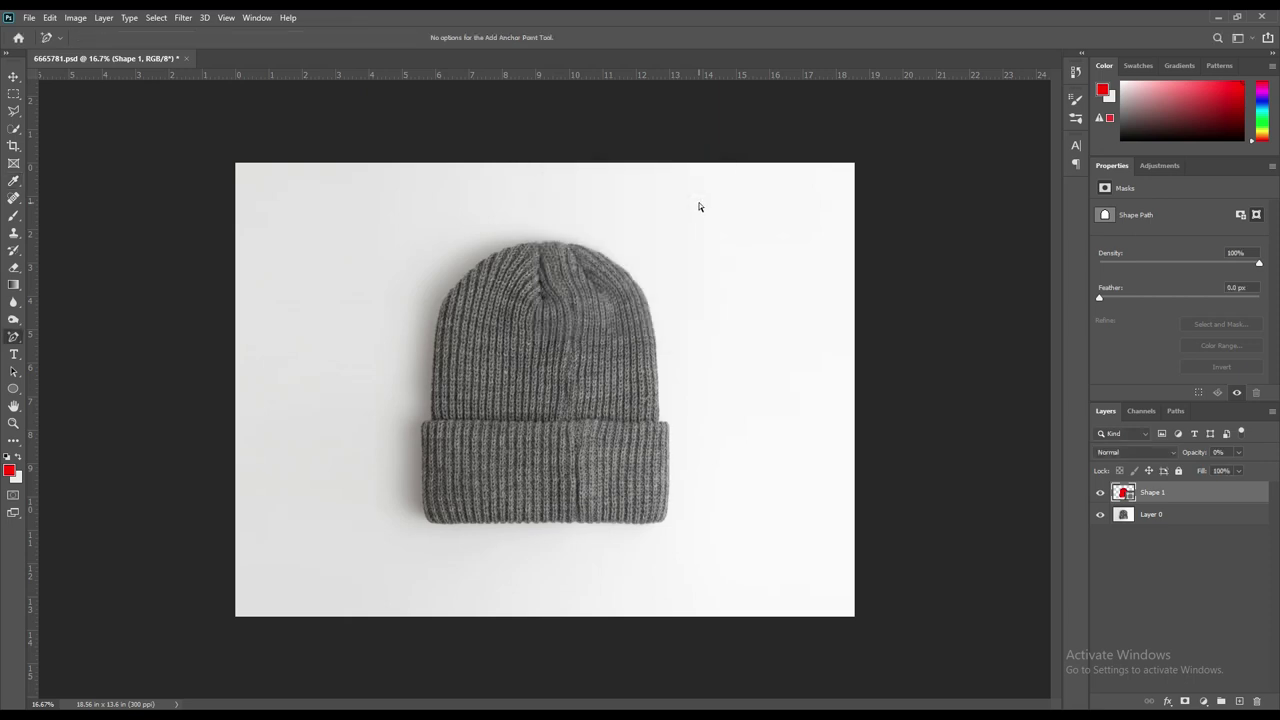
Add a purple (#7f5ca6) Solid Color fill layer above Layer 0 and move Shape 1 into a new group
left_click(1175, 513)
left_click(1207, 703)
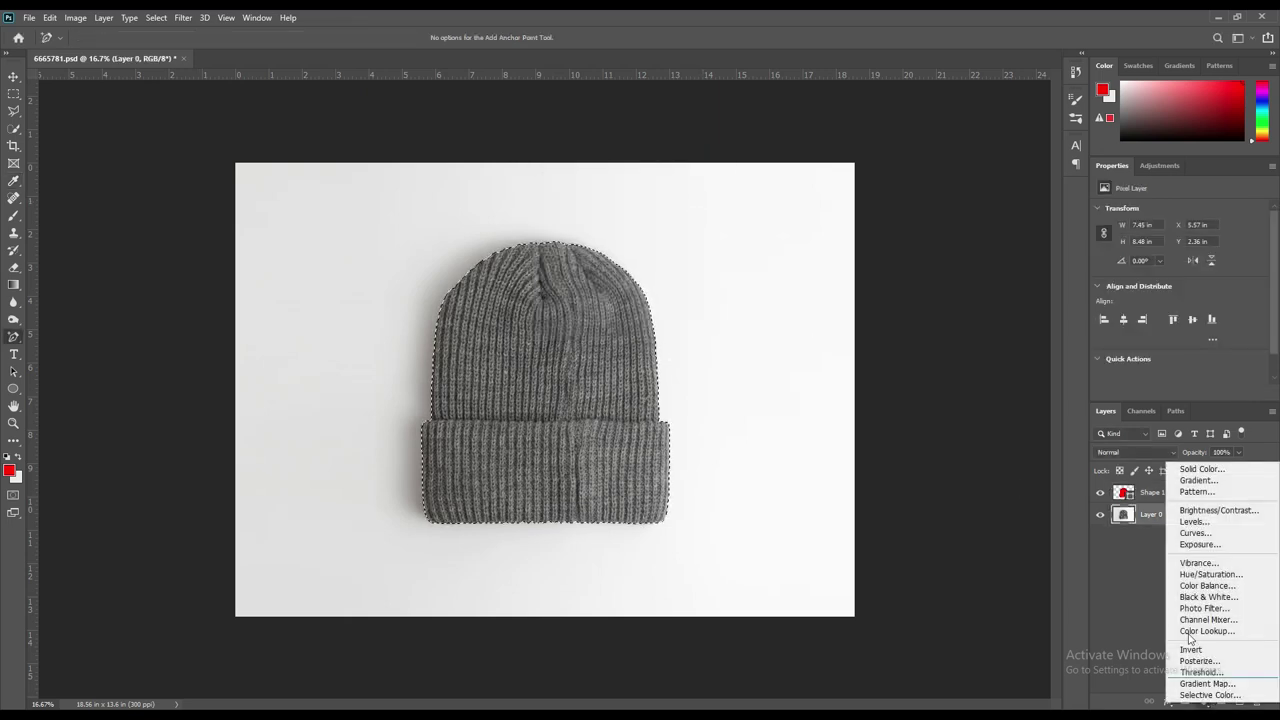
left_click(1201, 468)
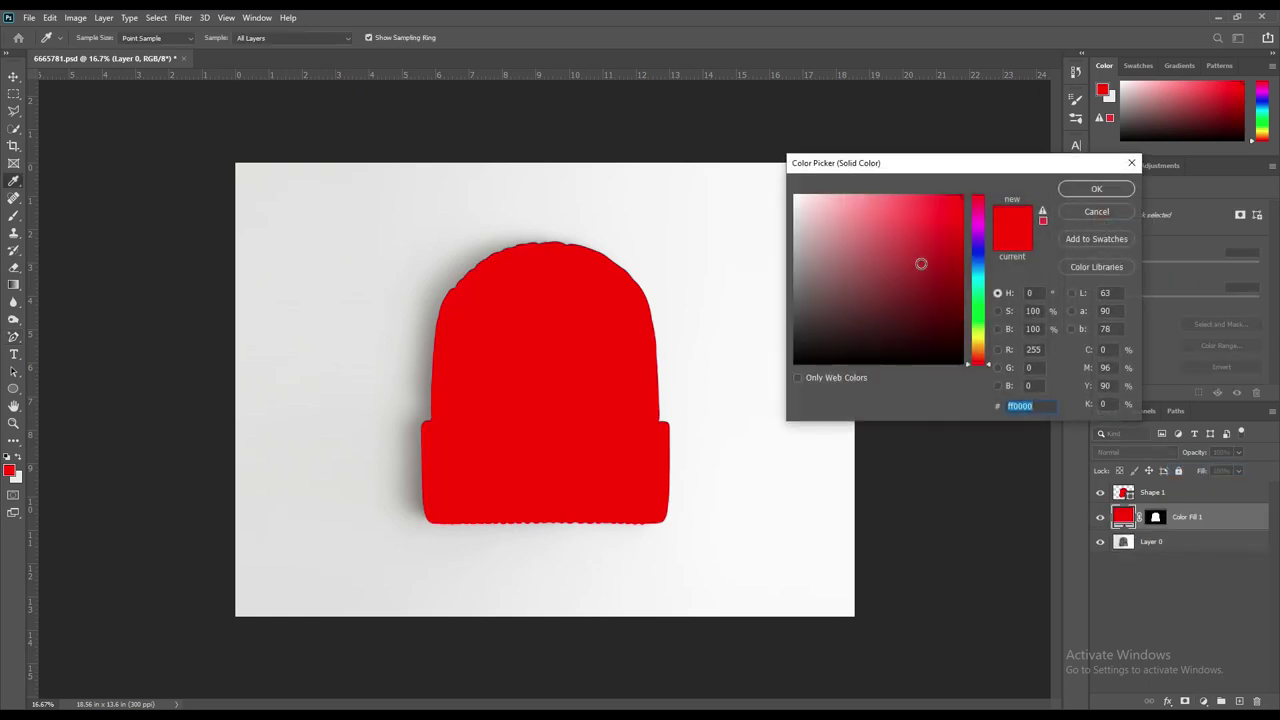
mouse_move(980, 280)
left_mouse_down()
mouse_move(980, 233)
mouse_move(905, 265)
mouse_move(923, 241)
mouse_move(968, 228)
mouse_move(980, 240)
mouse_move(855, 260)
mouse_move(869, 254)
left_mouse_up()
left_click(1094, 190)
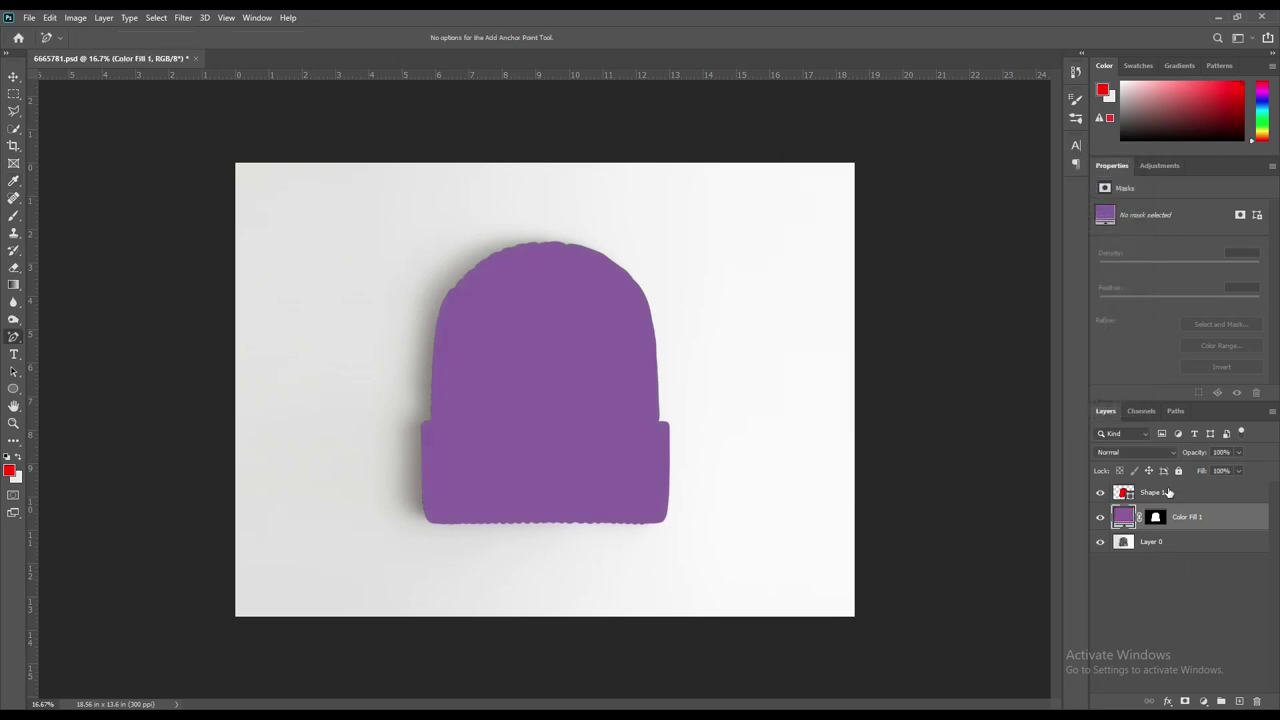
left_click(1185, 494)
left_click_drag(1189, 496, 1221, 701)
Rename Group 1, which holds Shape 1, to 'Object ID', then select Color Fill 1
left_click(1116, 492)
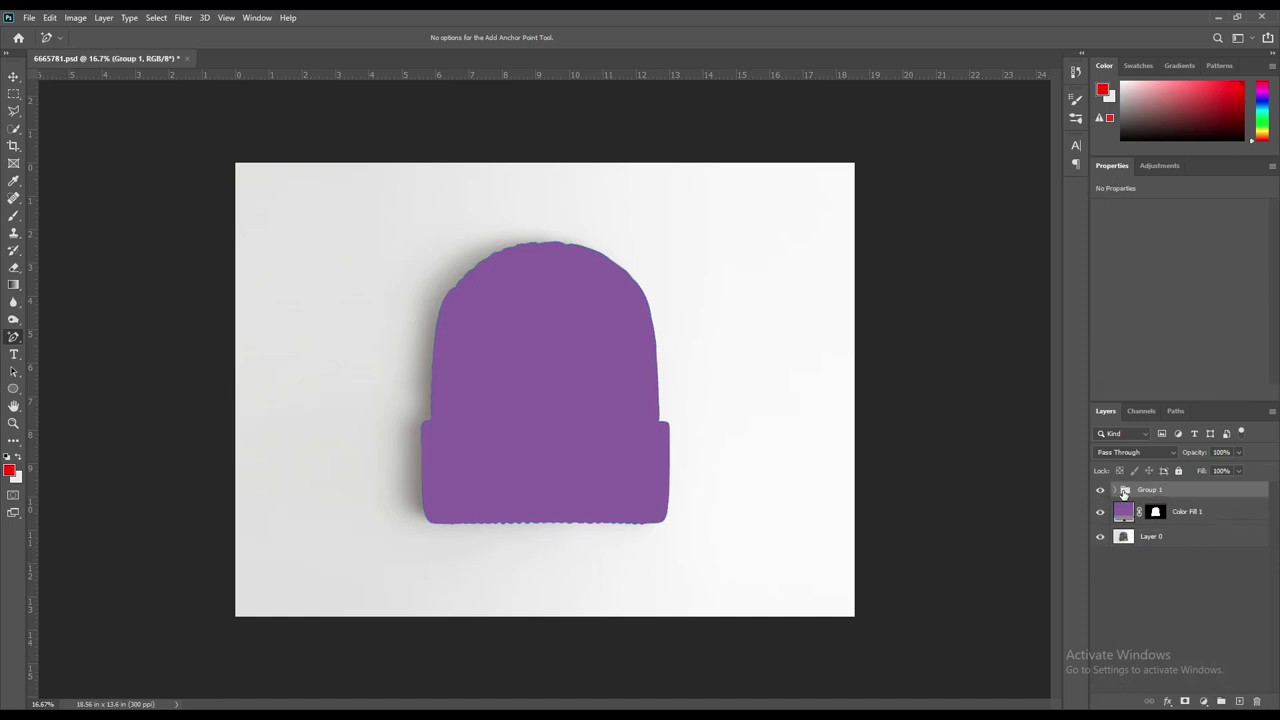
double_click(1154, 491)
type("ct ////////////////////////////////////id")
key("Return")
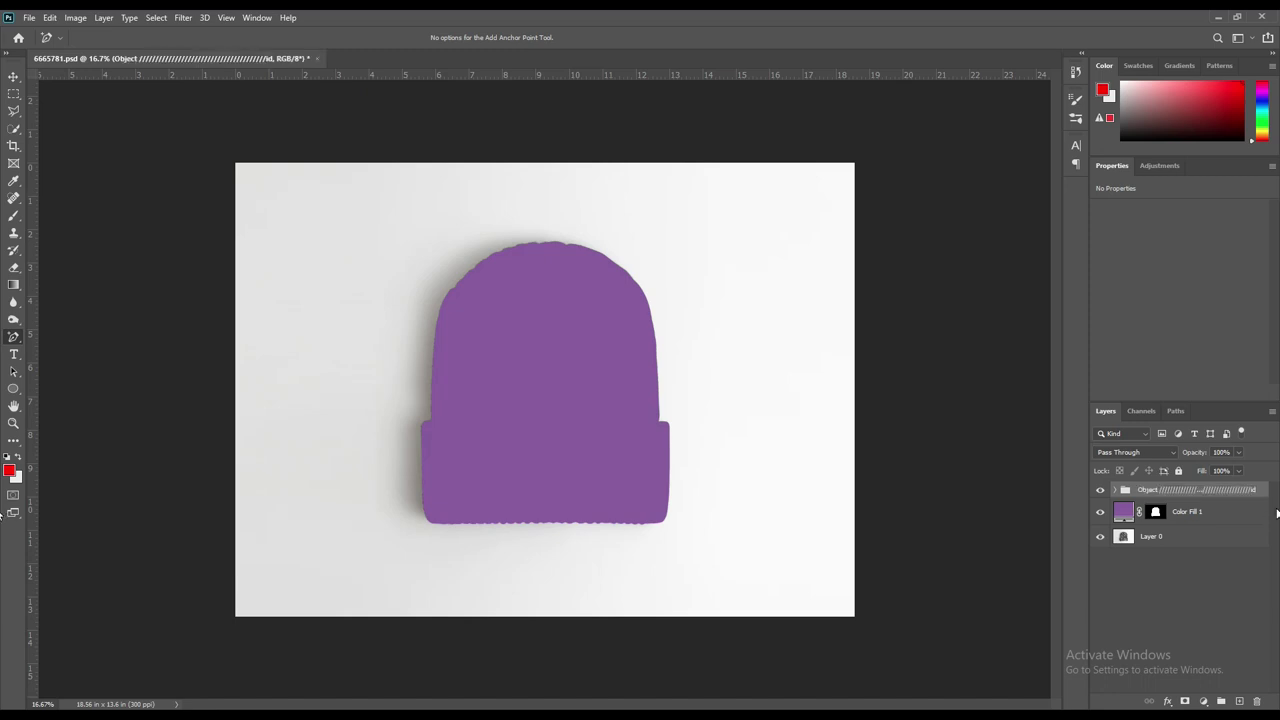
double_click(1238, 492)
type("Object I")
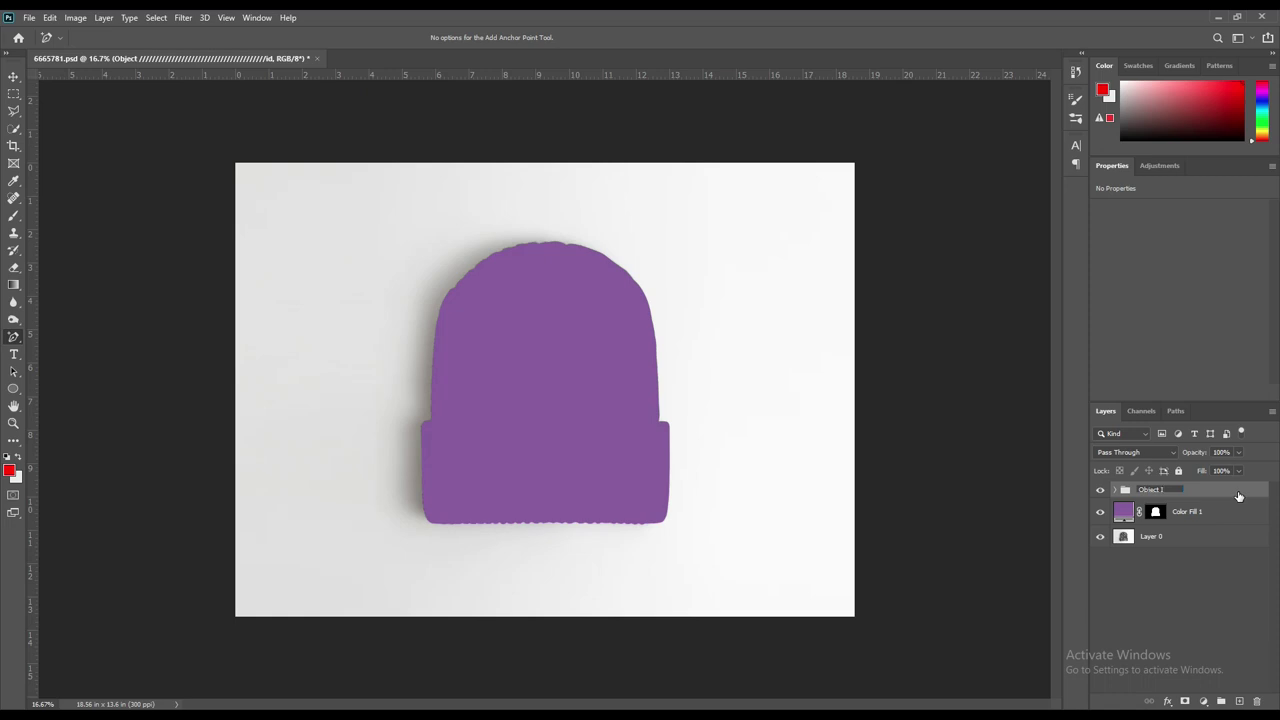
type("D")
key("Return")
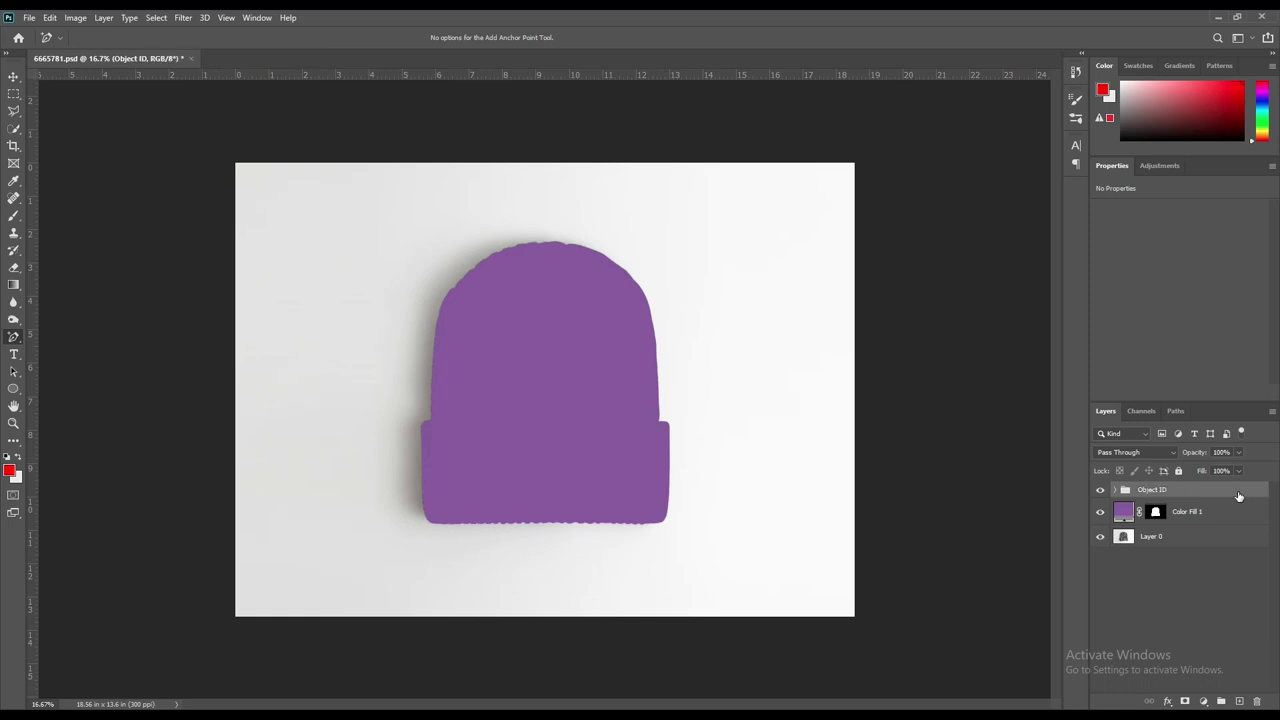
left_click(1191, 516)
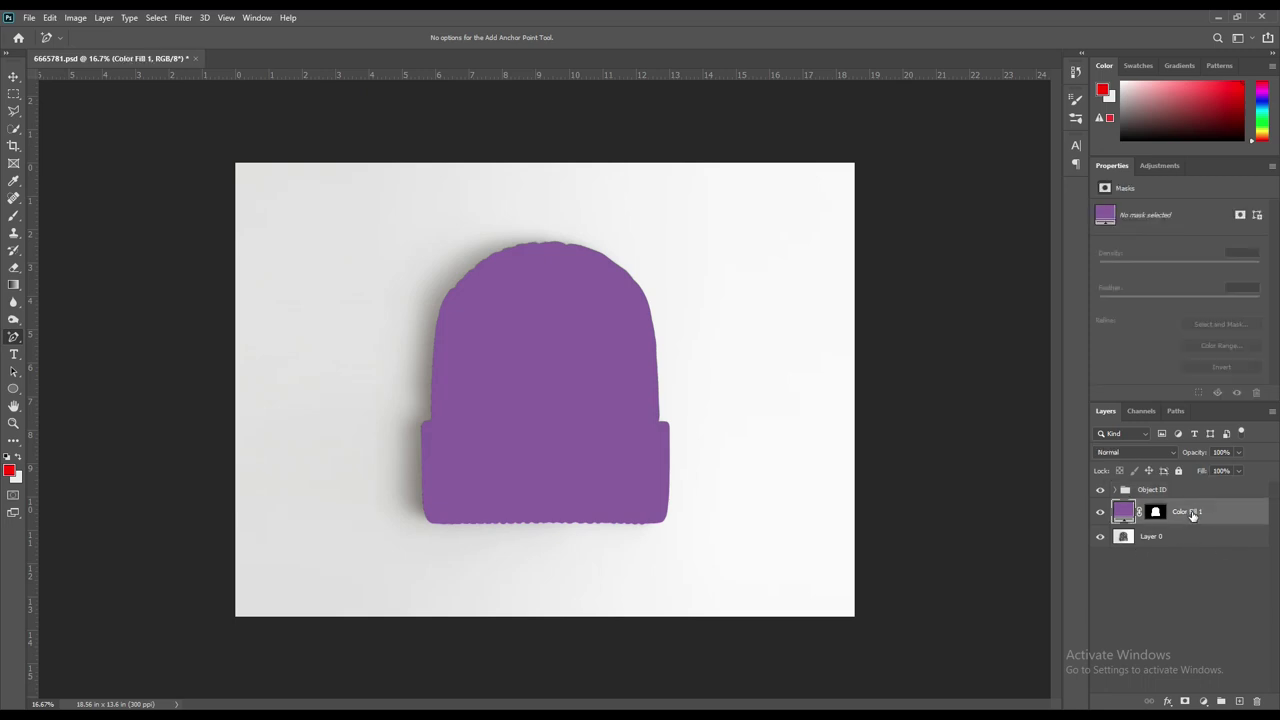
Set the Color Fill 1 layer to Linear Burn blend mode at 50% opacity
left_click(1158, 455)
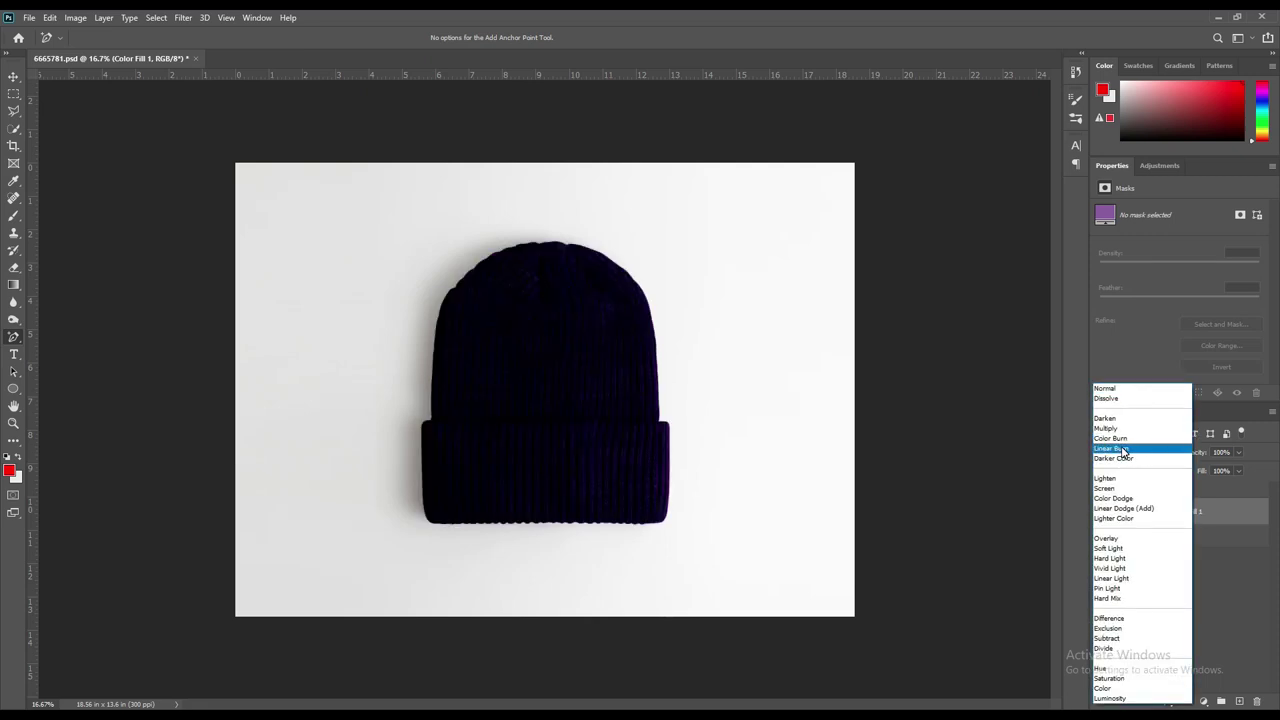
left_click(1124, 450)
left_click_drag(1196, 453, 1190, 456)
left_click(1220, 453)
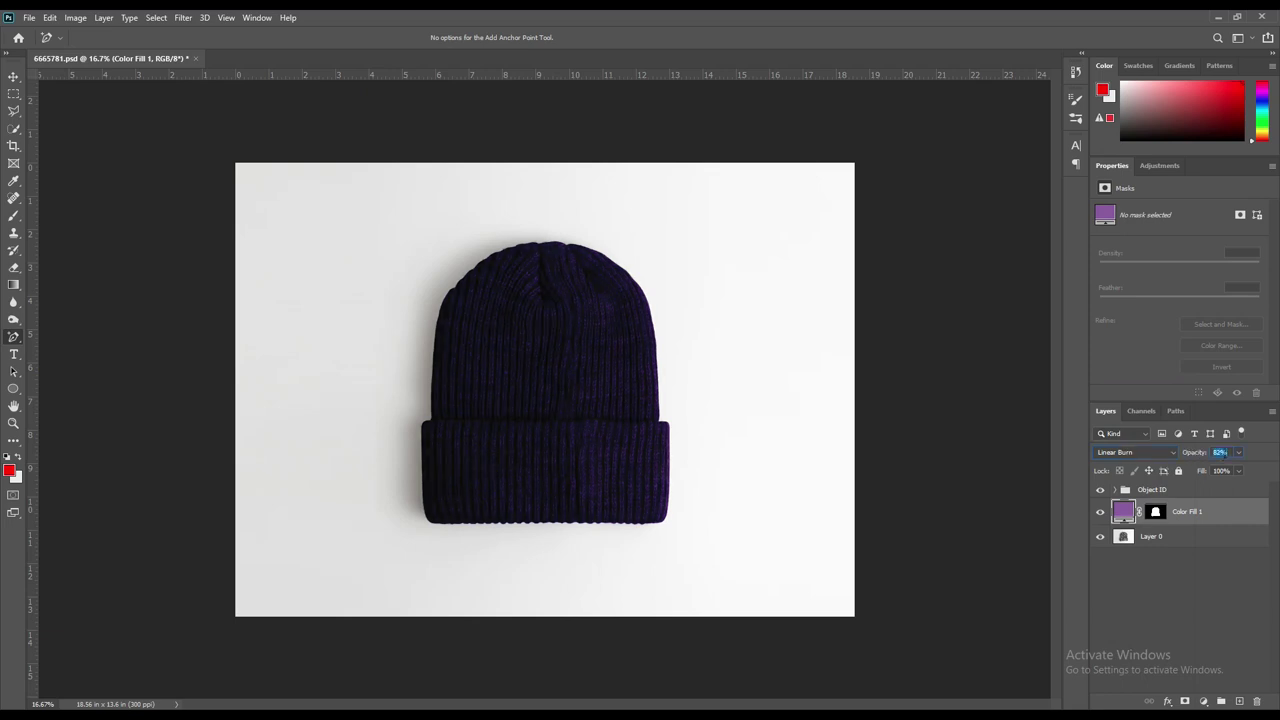
type("50")
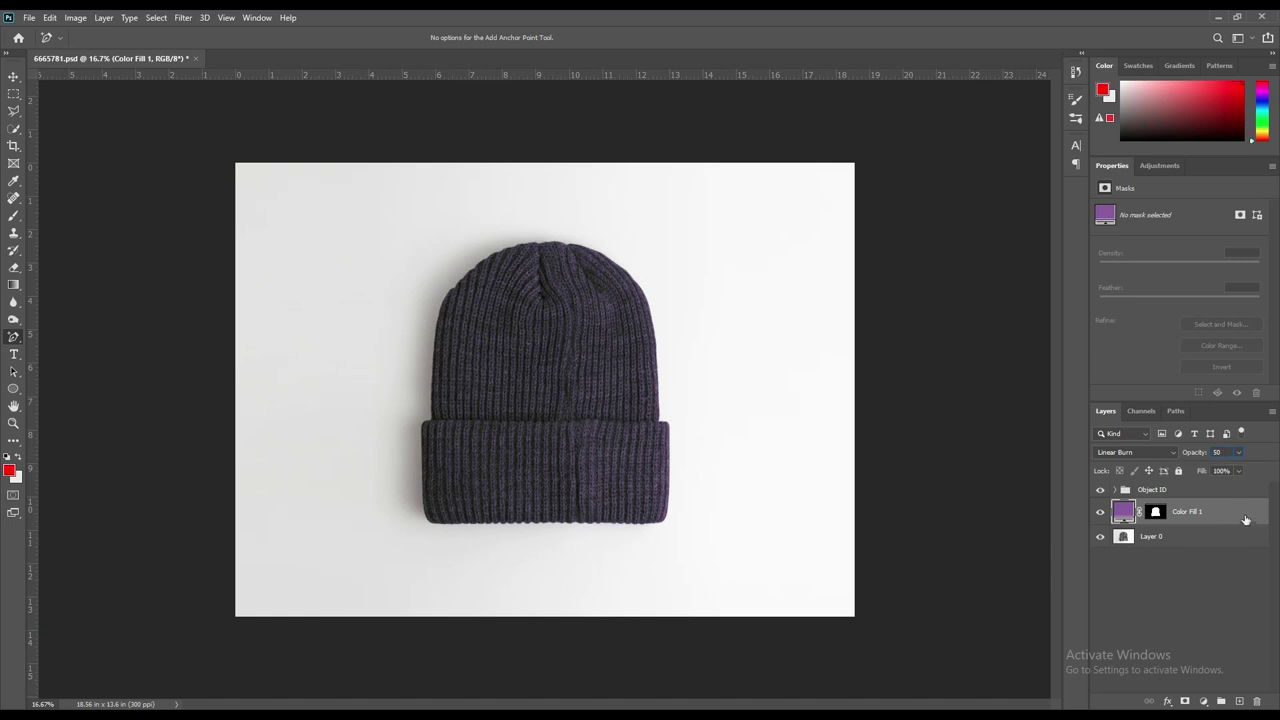
key("Return")
Change the fill colour to teal (#bbf6ff)
double_click(1123, 511)
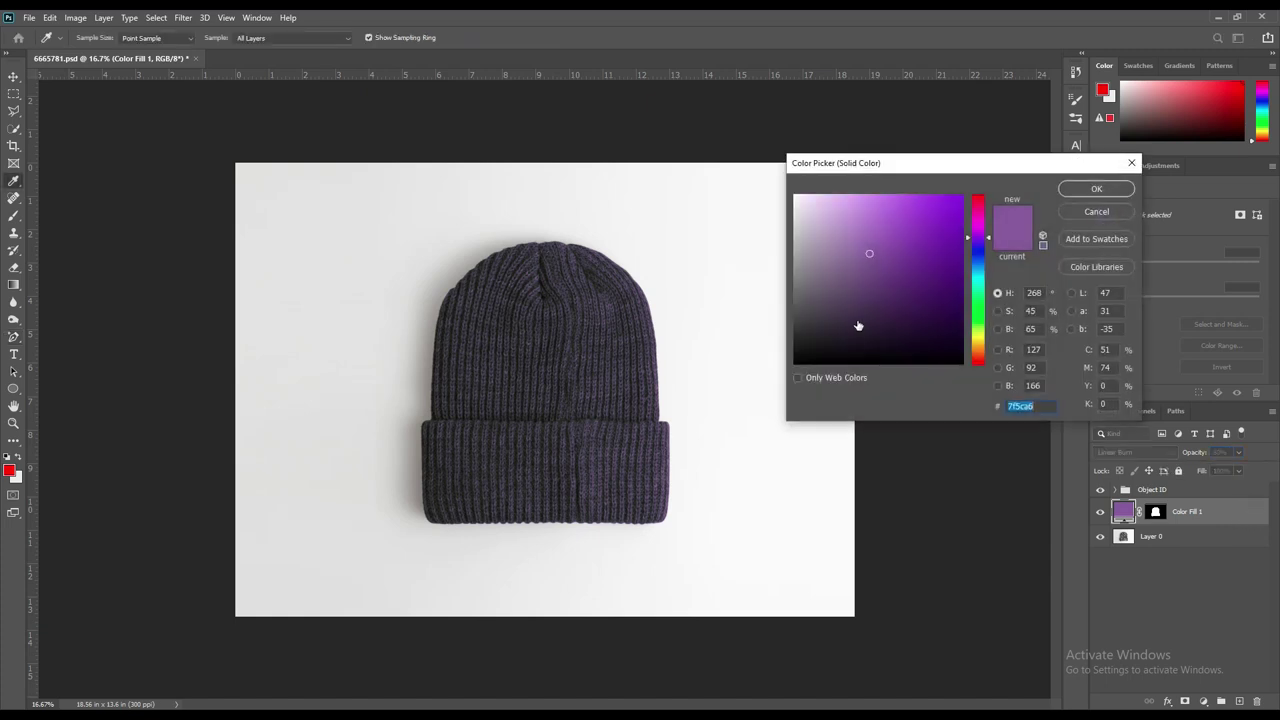
mouse_move(870, 245)
left_mouse_down()
mouse_move(866, 192)
mouse_move(838, 195)
left_mouse_up()
left_click_drag(980, 246, 982, 282)
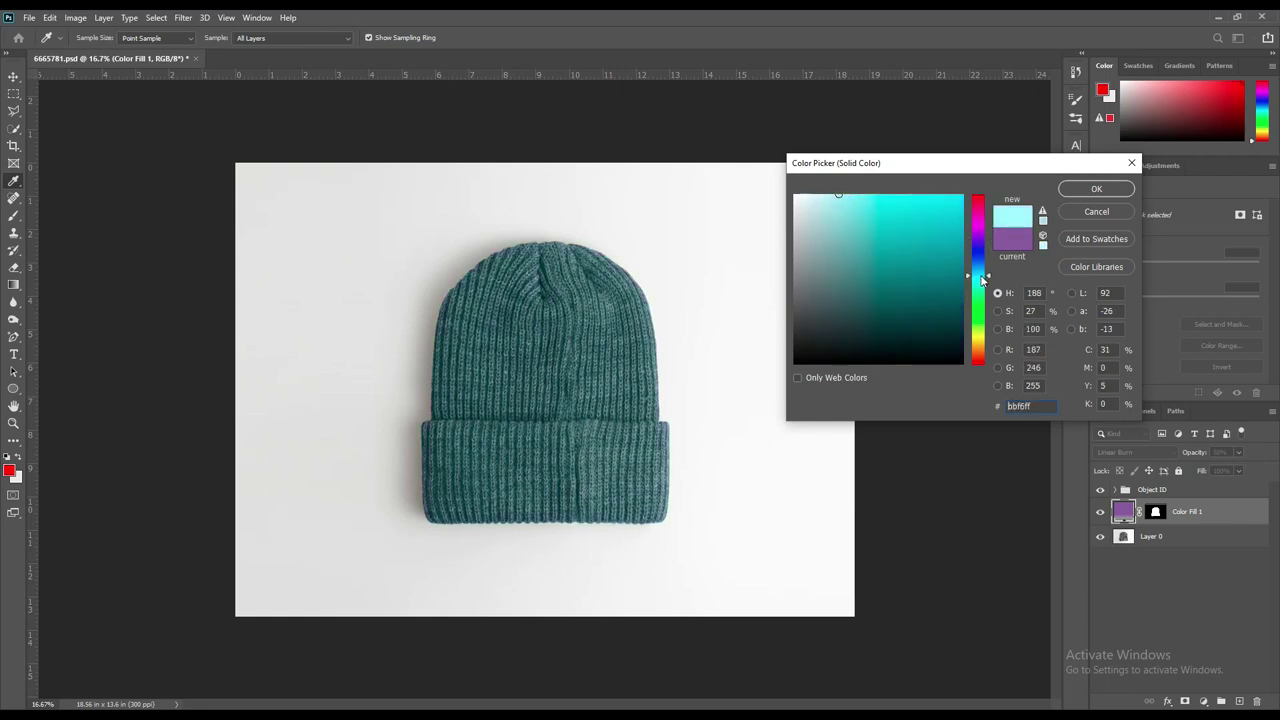
left_click(1099, 192)
Rename the fill layer to 'Color'
left_click(1173, 550)
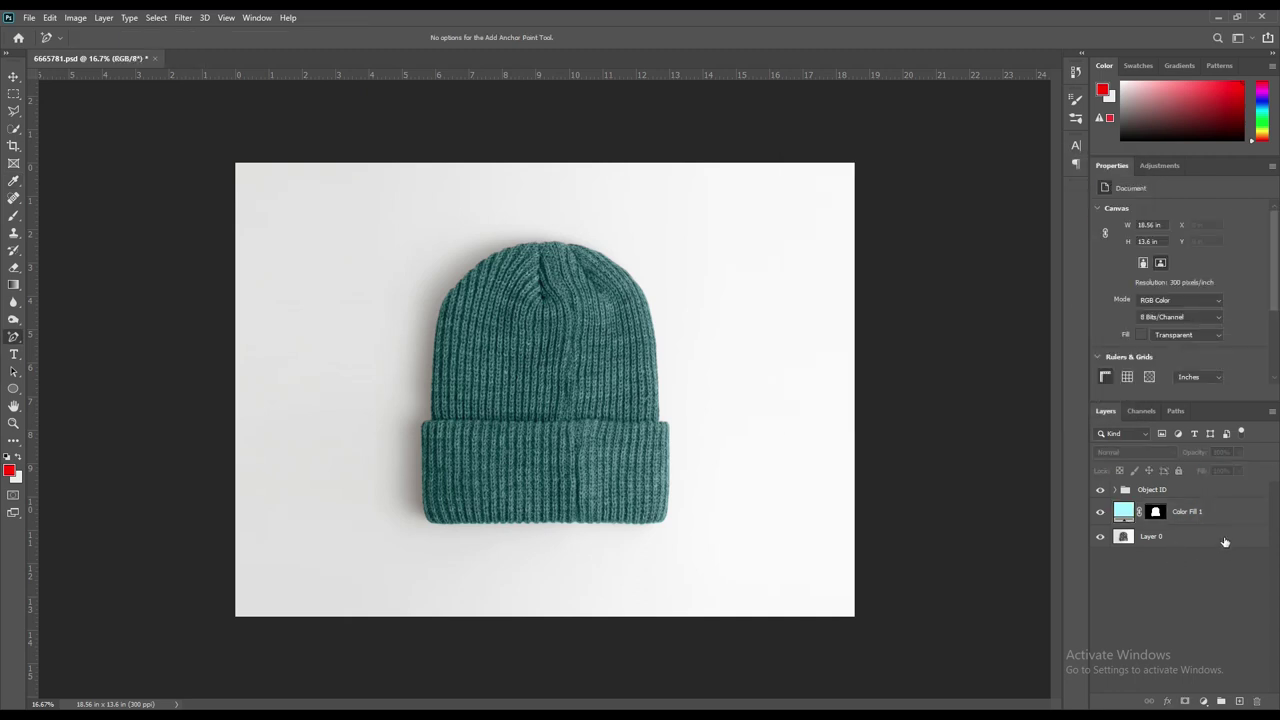
double_click(1200, 513)
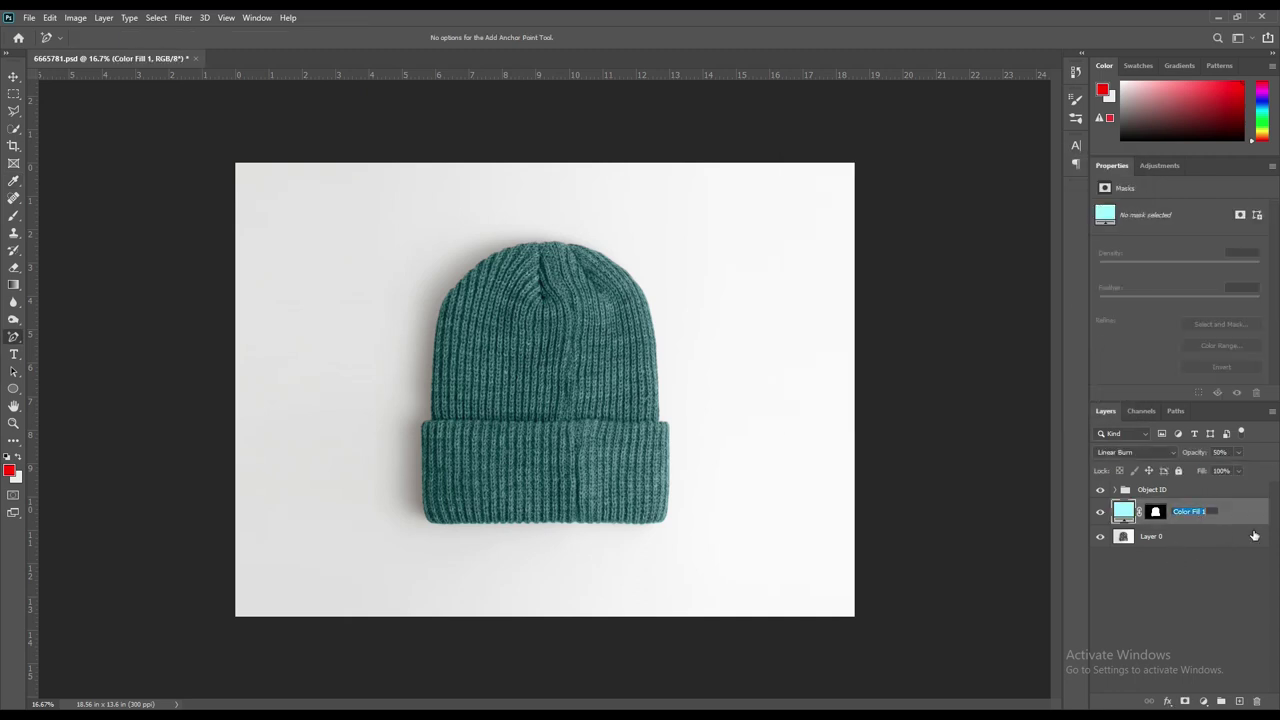
type("Color")
key("Return")
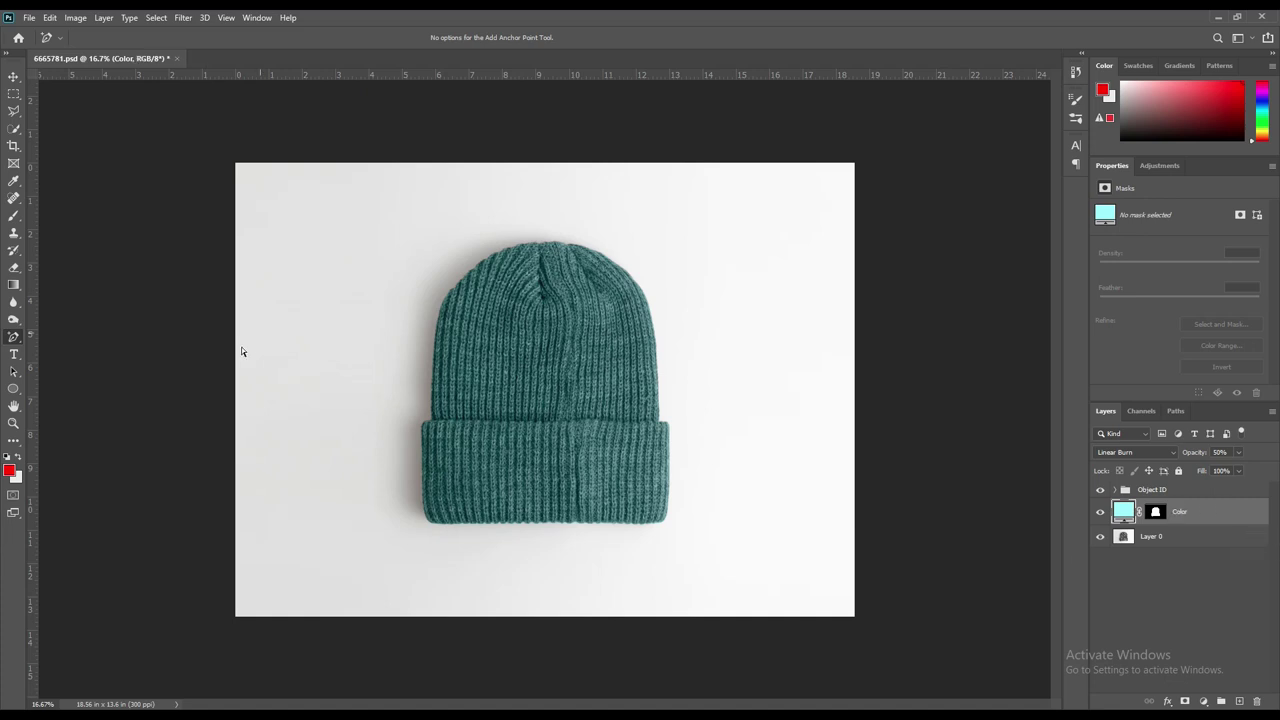
Draw a red rectangle over the hat's crown and convert Rectangle 2 into a smart object
left_click(13, 390)
right_click(13, 390)
left_click(50, 392)
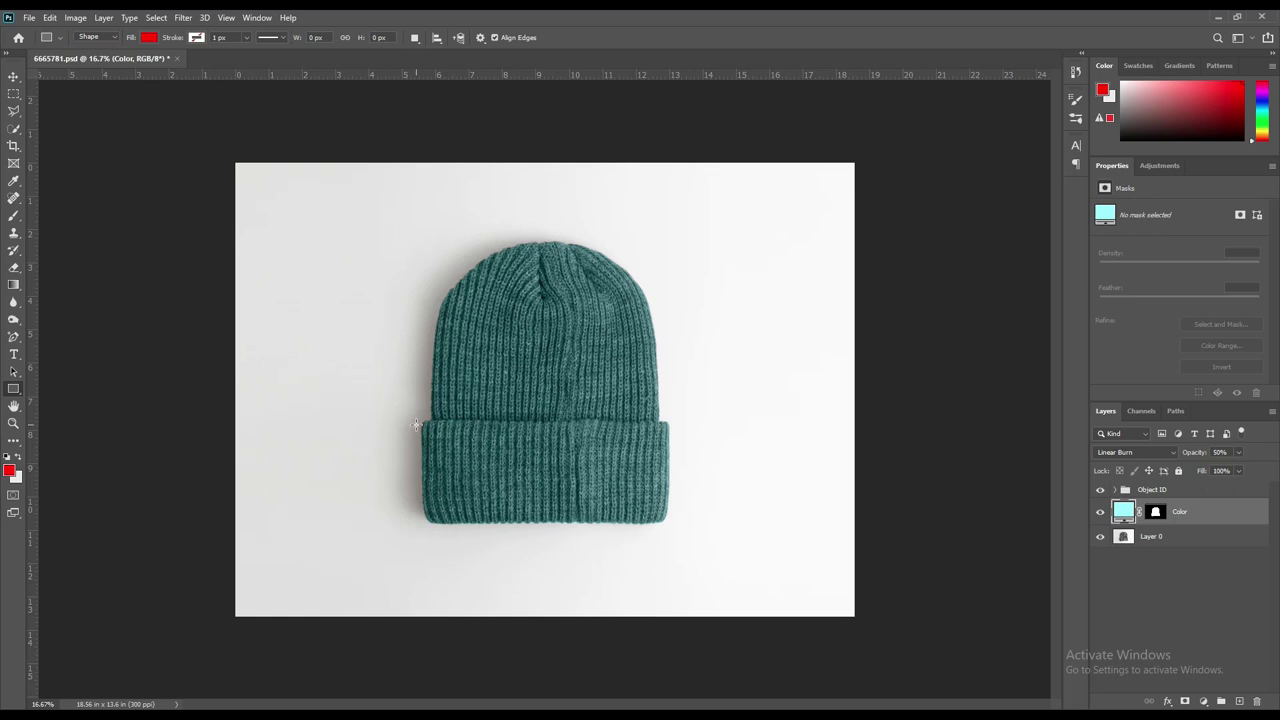
left_click_drag(416, 424, 675, 525)
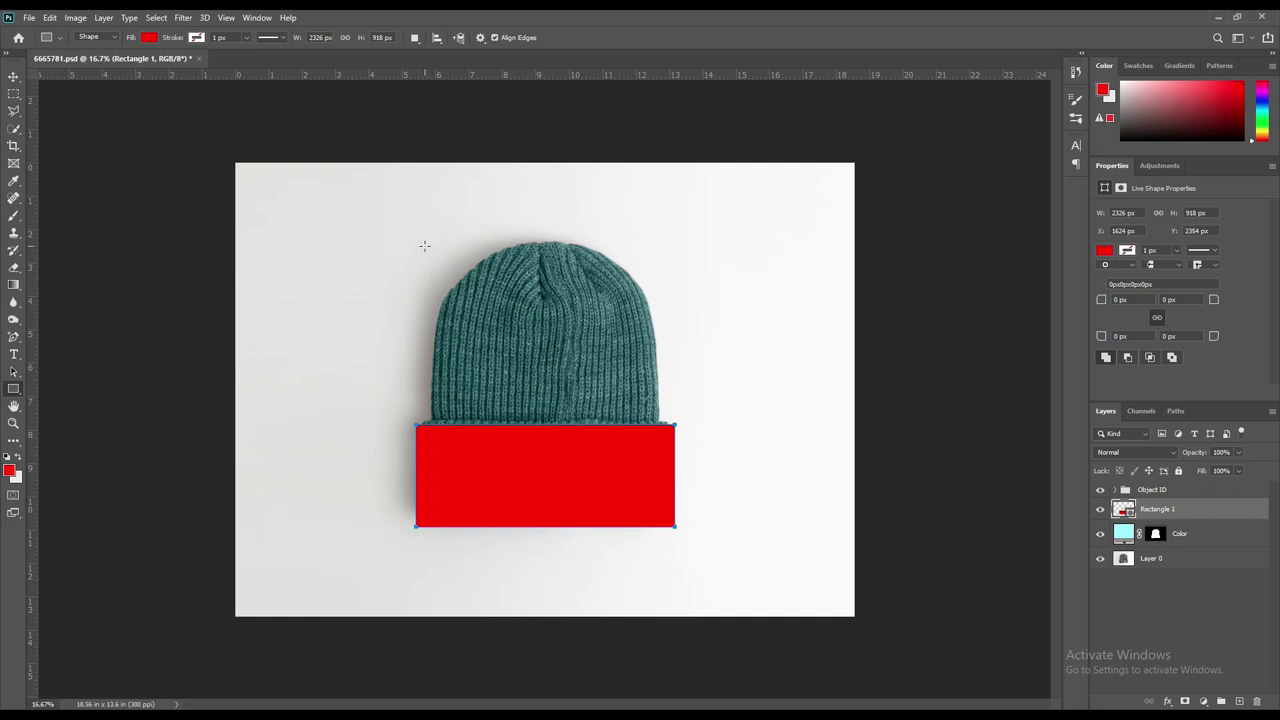
left_click_drag(419, 234, 674, 419)
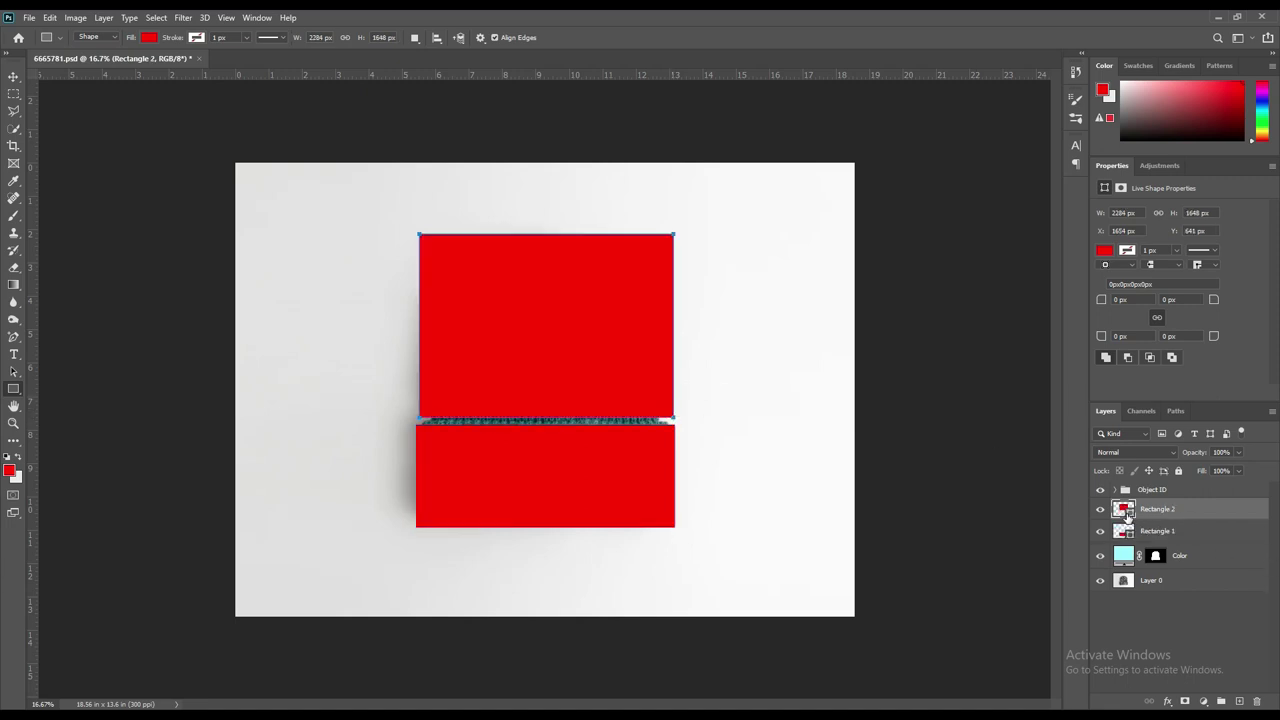
right_click(1184, 511)
left_click(1062, 331)
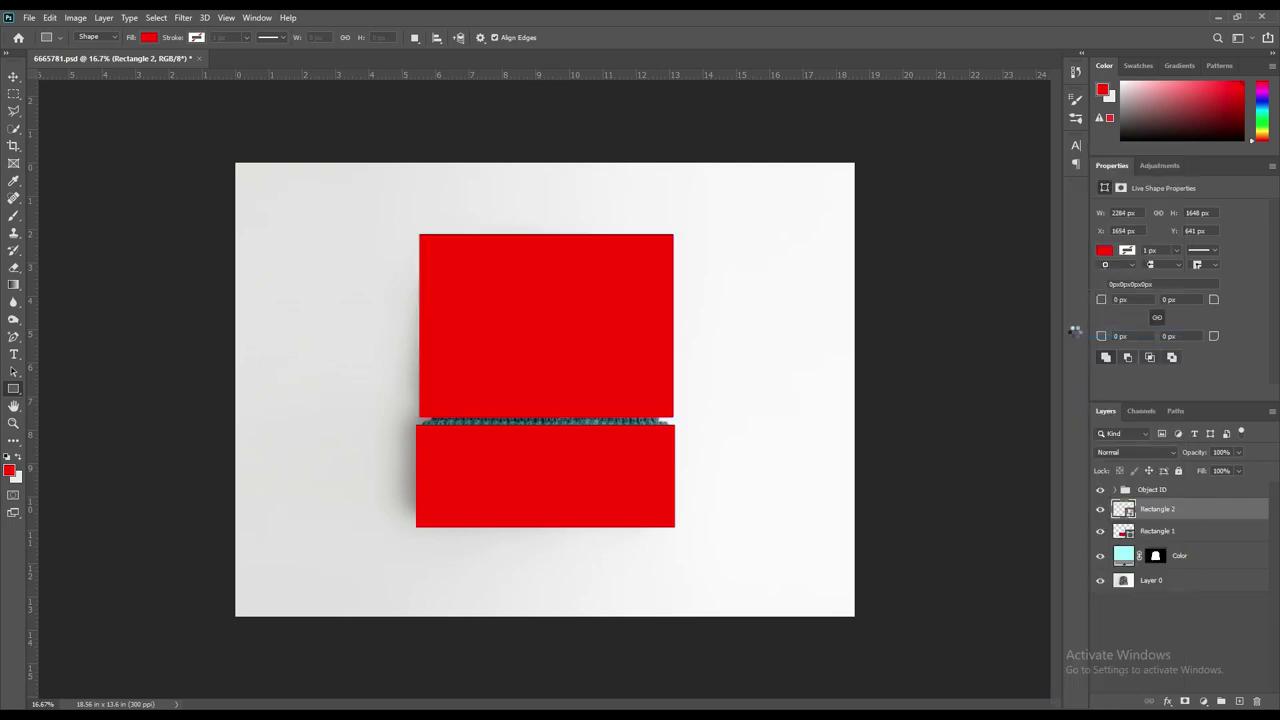
Convert Rectangle 1 into a smart object and lower its opacity to see the knit
left_click(1140, 531)
right_click(1140, 531)
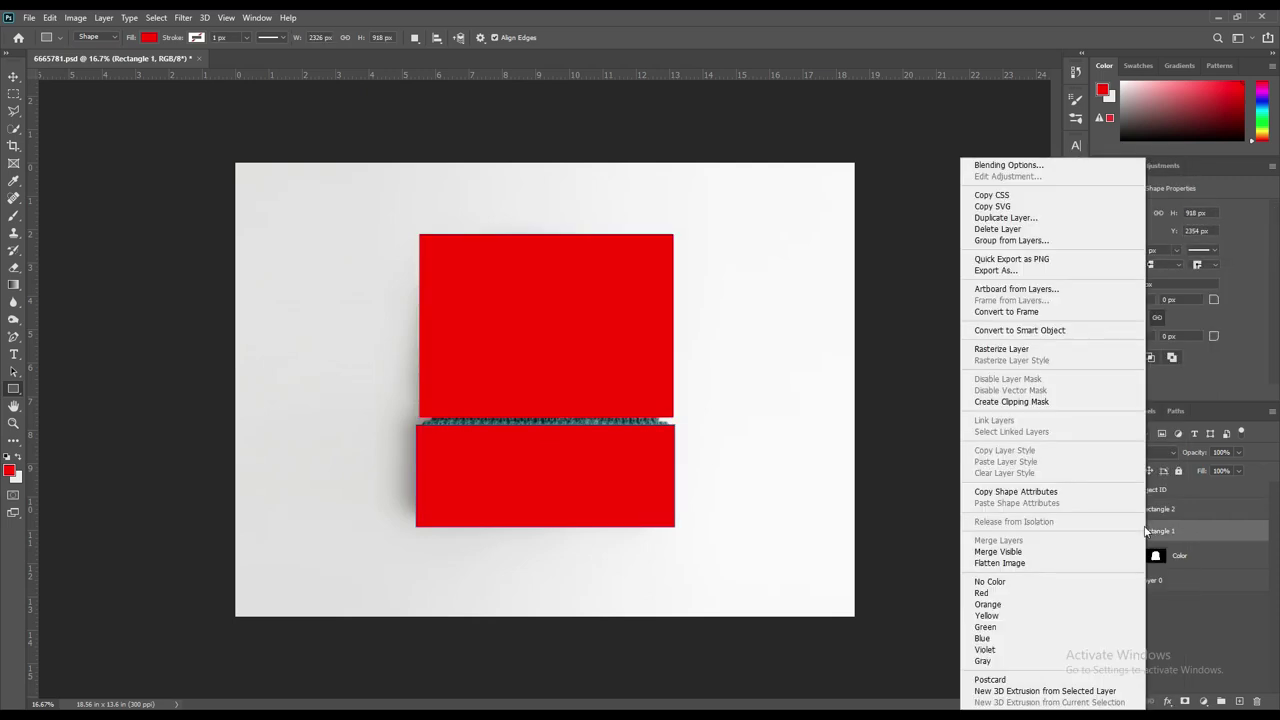
left_click(1030, 330)
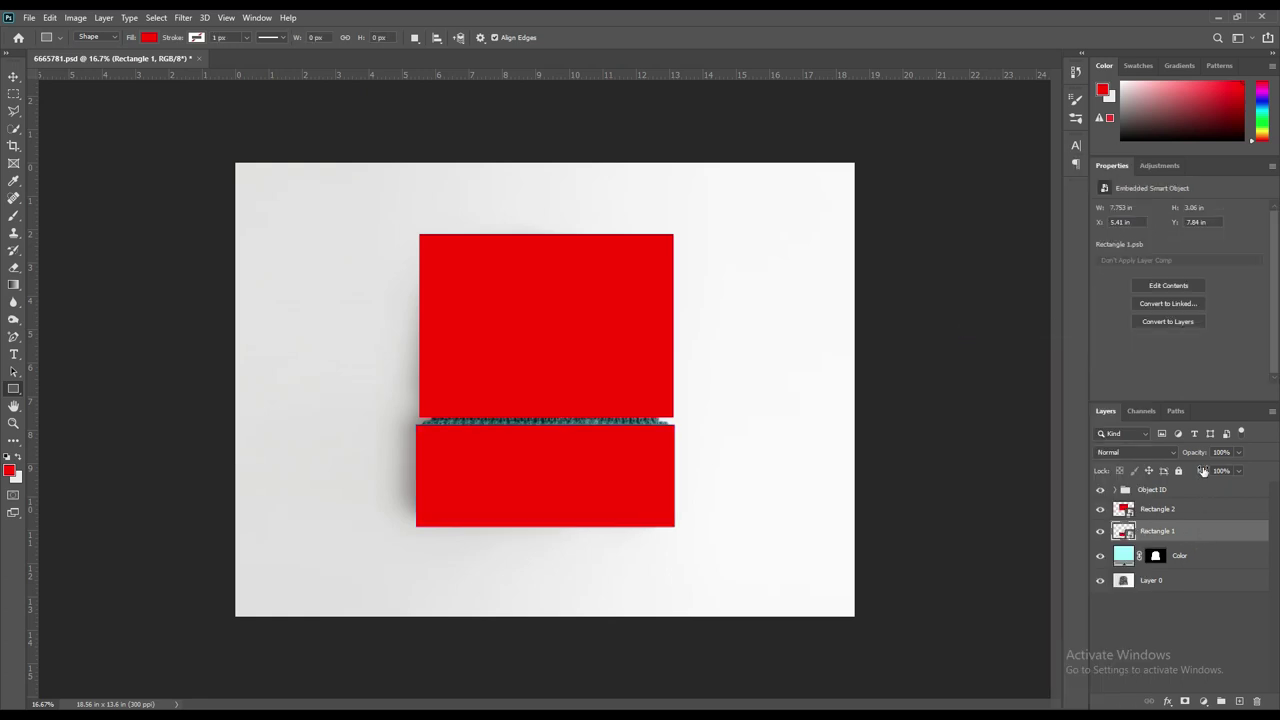
left_click_drag(1206, 453, 1169, 454)
Load the hat outline as a selection, group both rectangles, and mask the group to it
left_click(1190, 509)
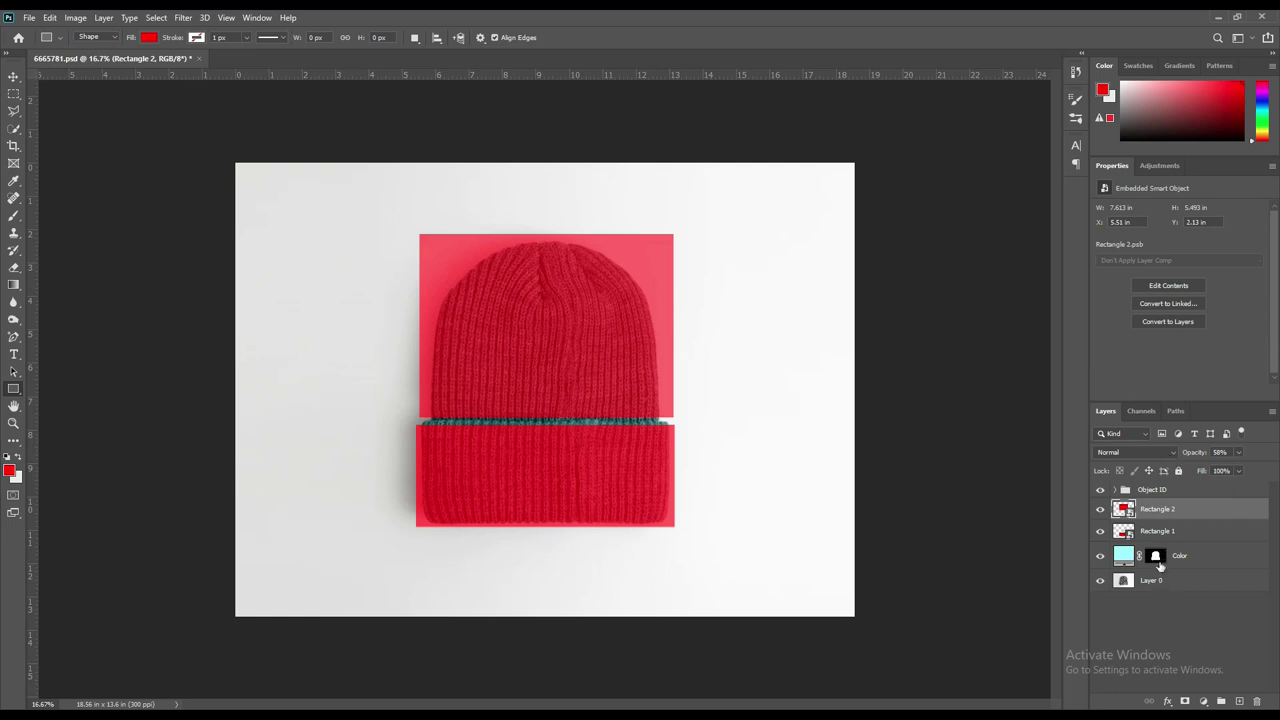
left_click_drag(1154, 568, 1155, 557)
left_click(1155, 557, "ctrl")
left_click(1178, 531, "shift")
left_click_drag(1178, 531, 1221, 701)
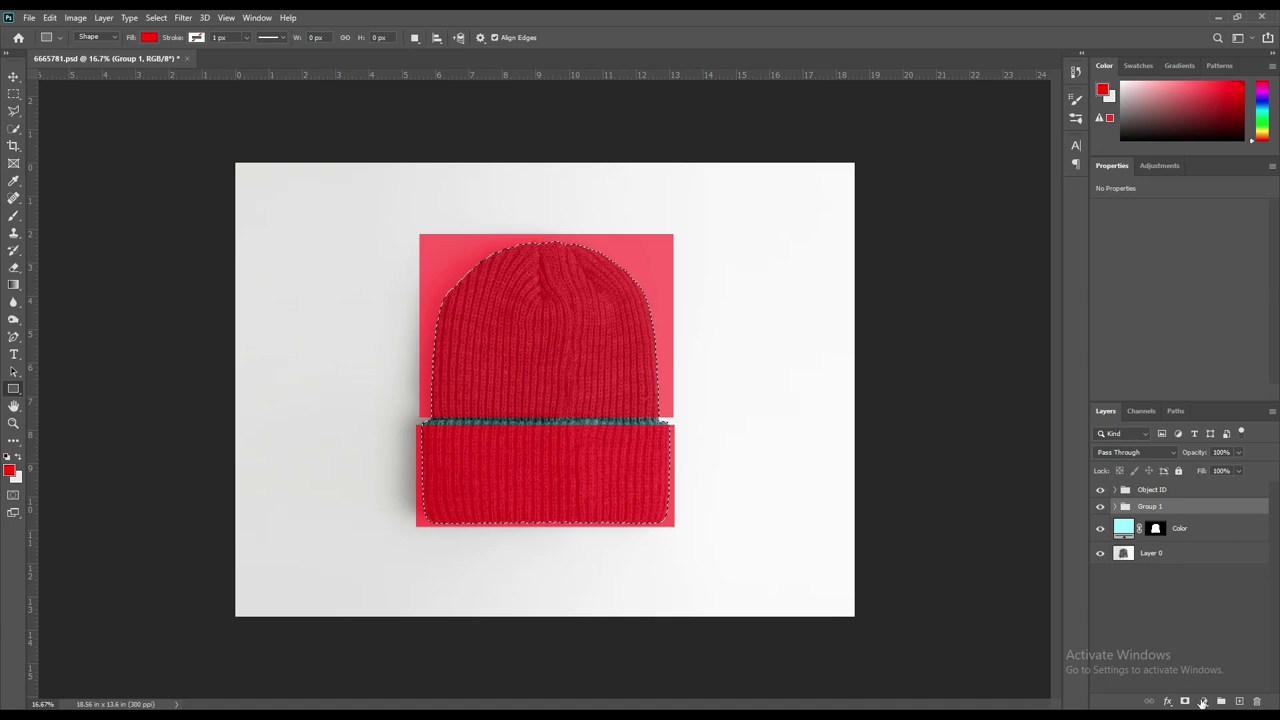
left_click(1185, 701)
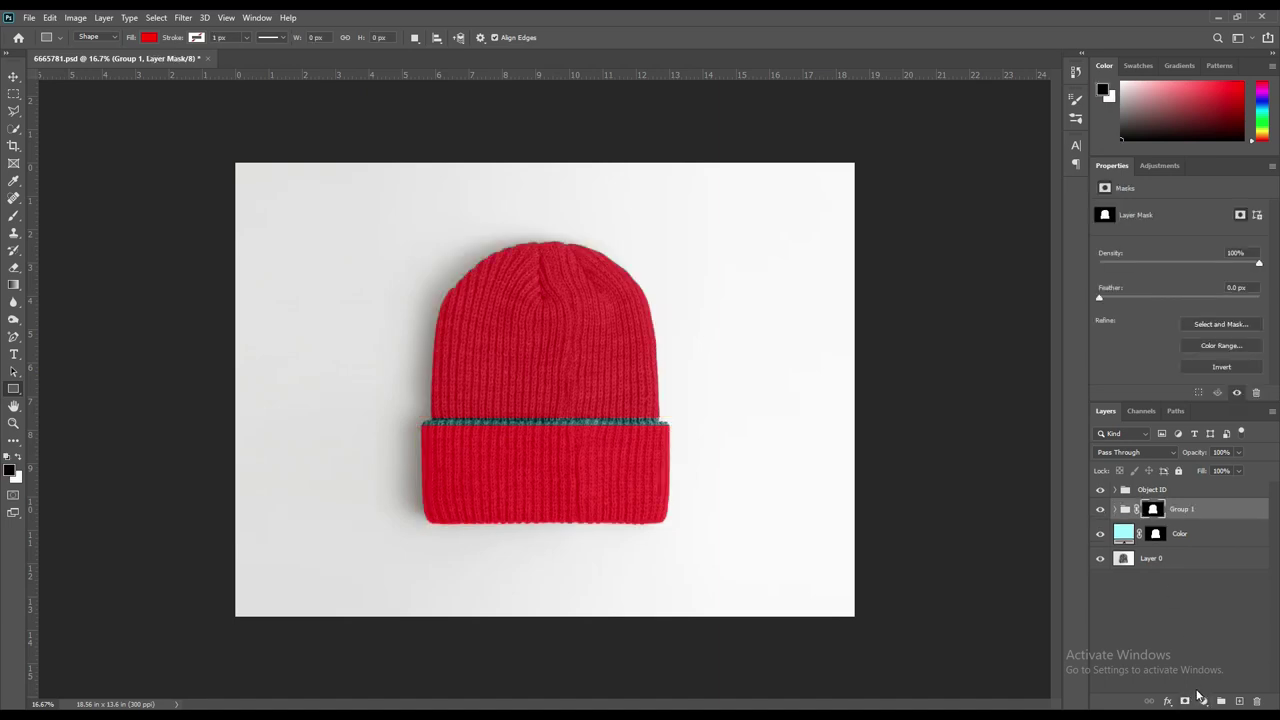
Rename the group to 'Smart Objevt'
left_click(1165, 514)
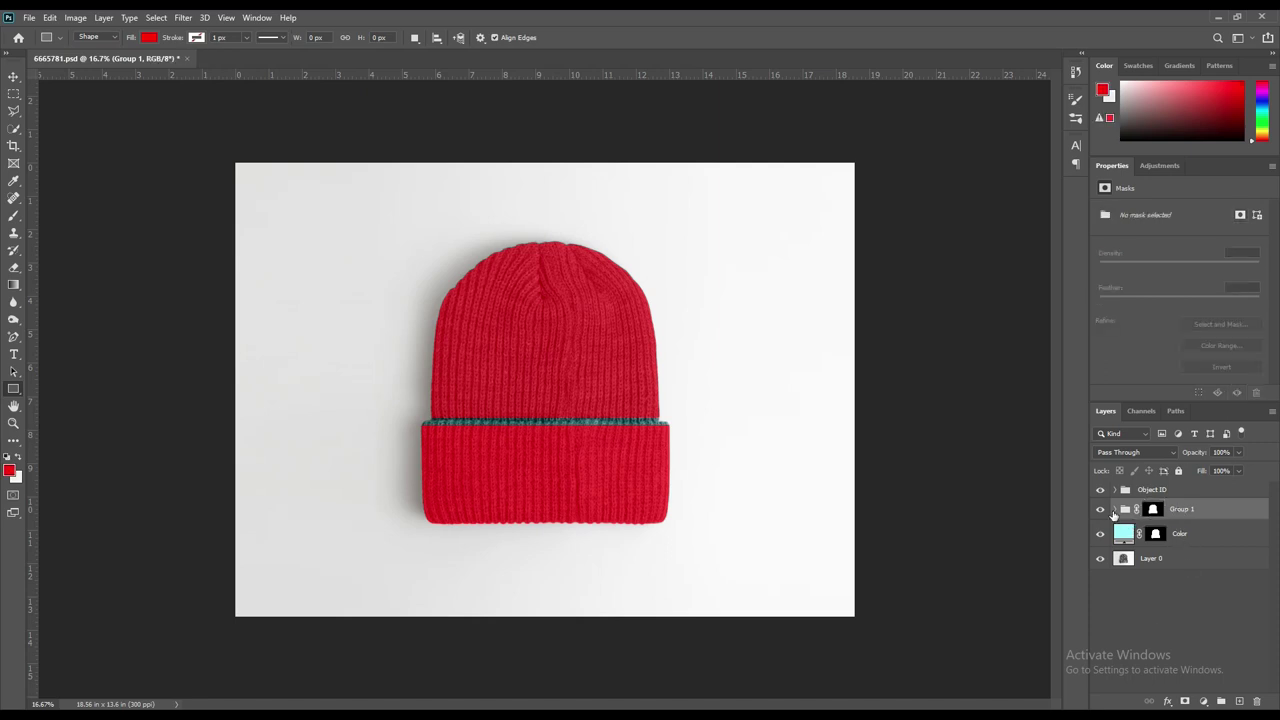
double_click(1192, 513)
type("Smart Objevt")
key("Return")
Expand the group and select Rectangle 2, toggling its visibility to check the crown
left_click(1115, 510)
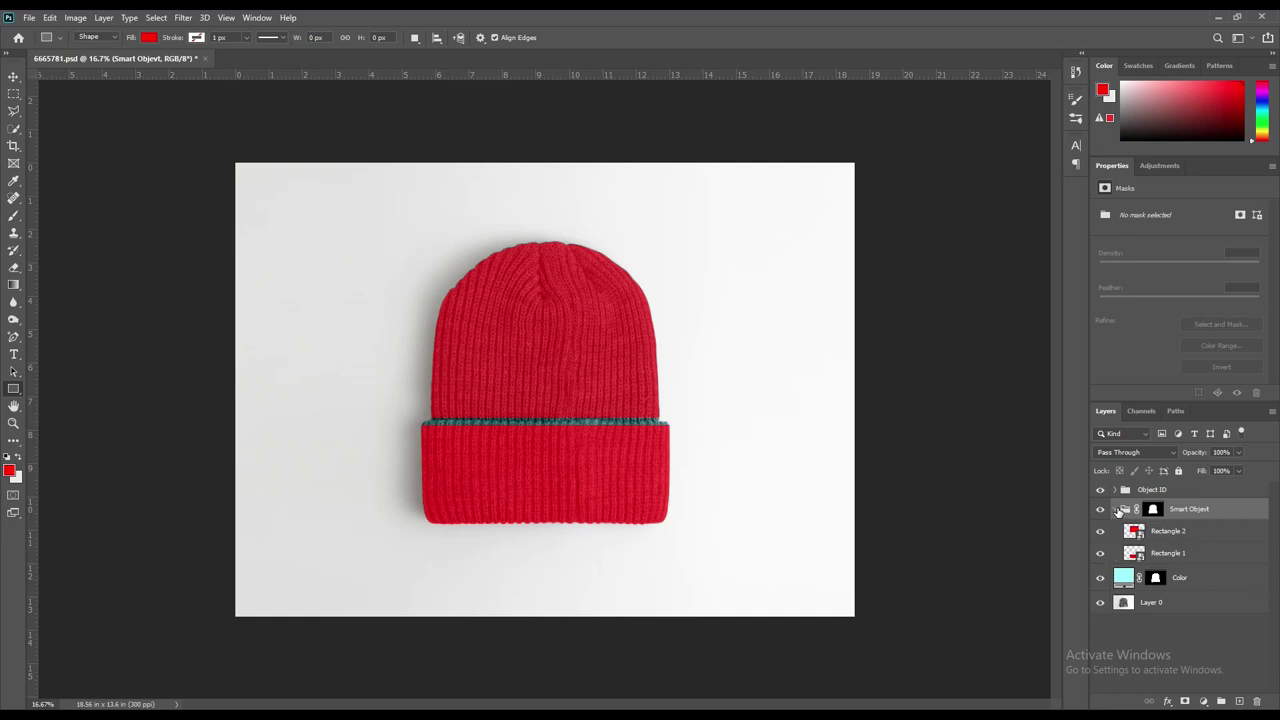
left_click(1168, 534)
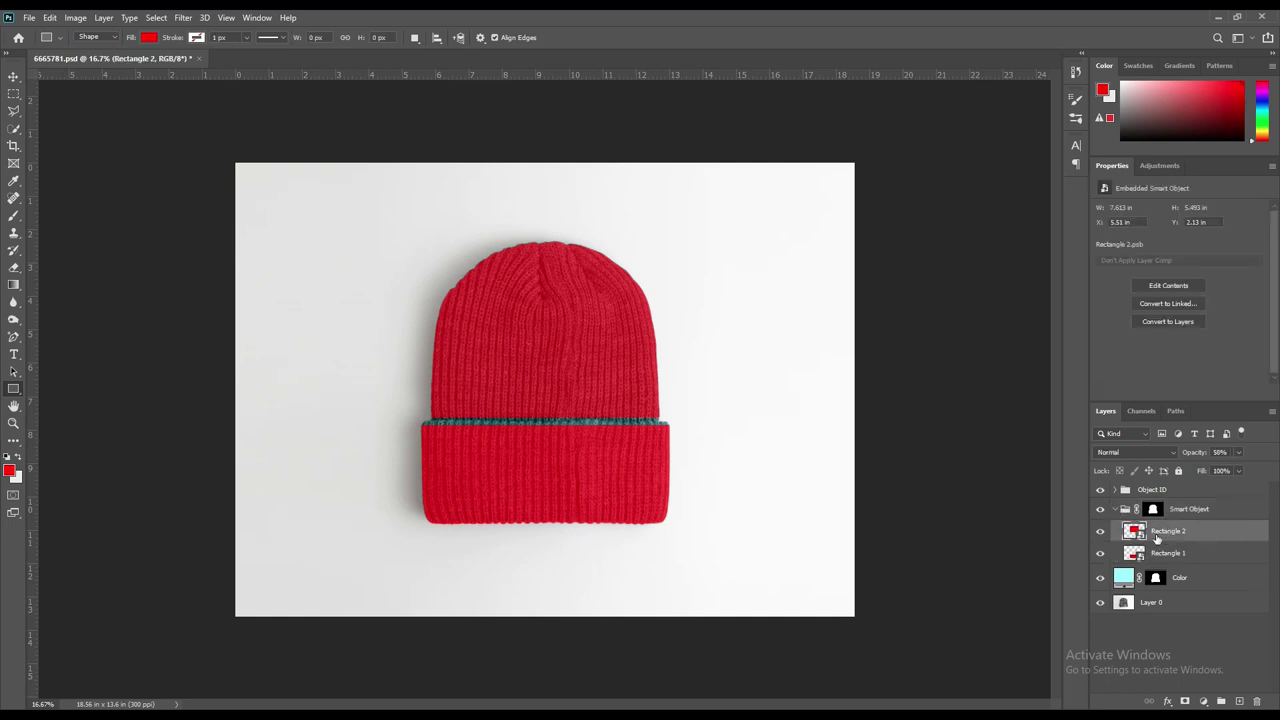
left_click(1101, 531)
left_click(1101, 531)
Warp Rectangle 2's top corners inward to follow the crown, then make it solid red
key("ctrl+t")
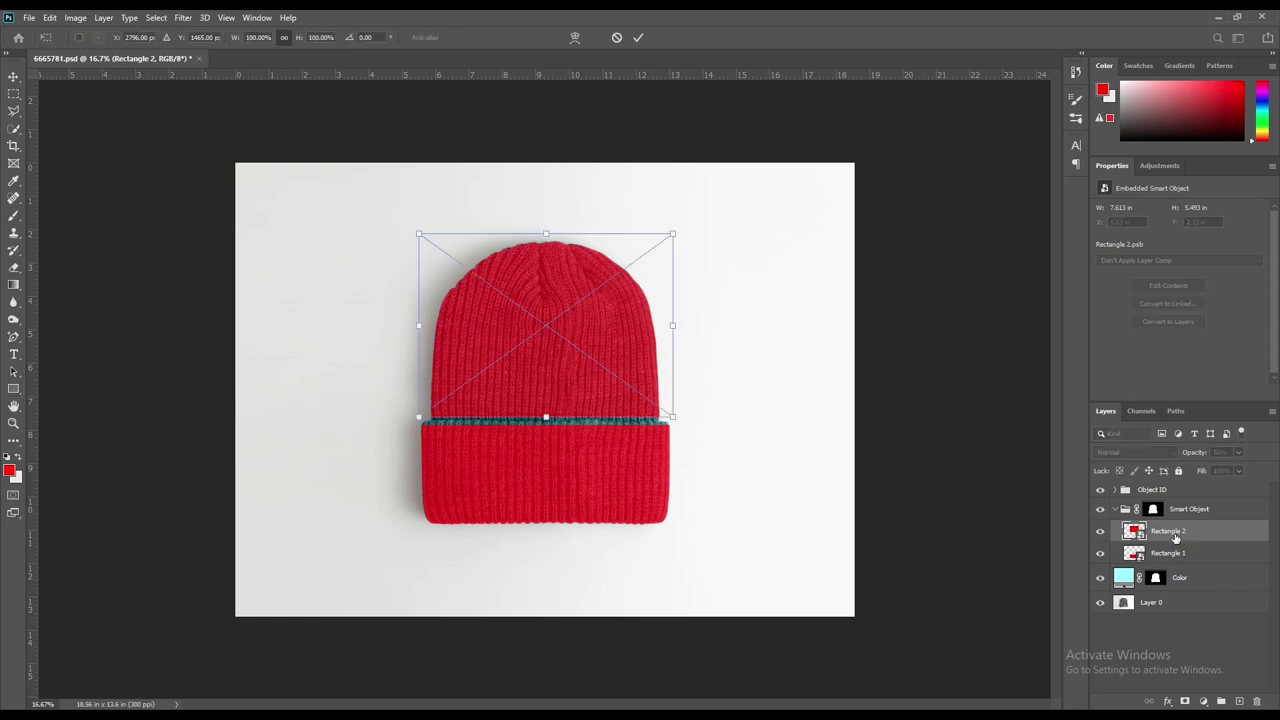
right_click(551, 298)
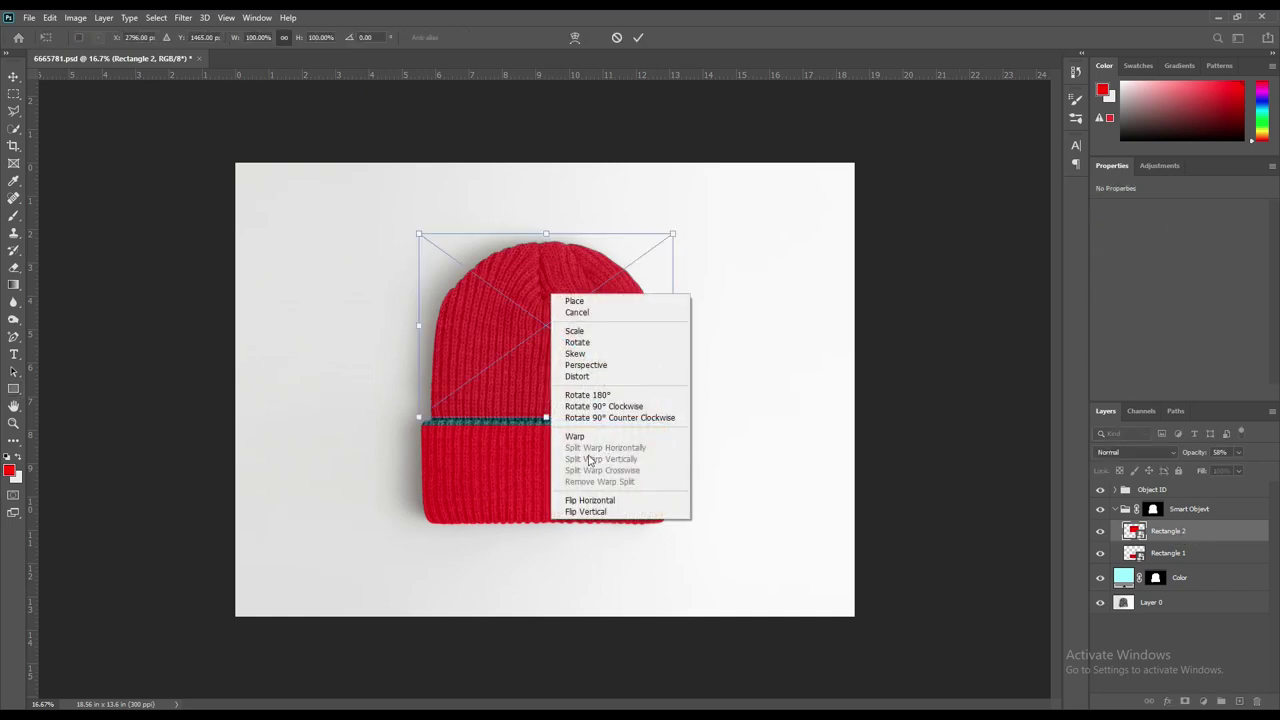
left_click(590, 437)
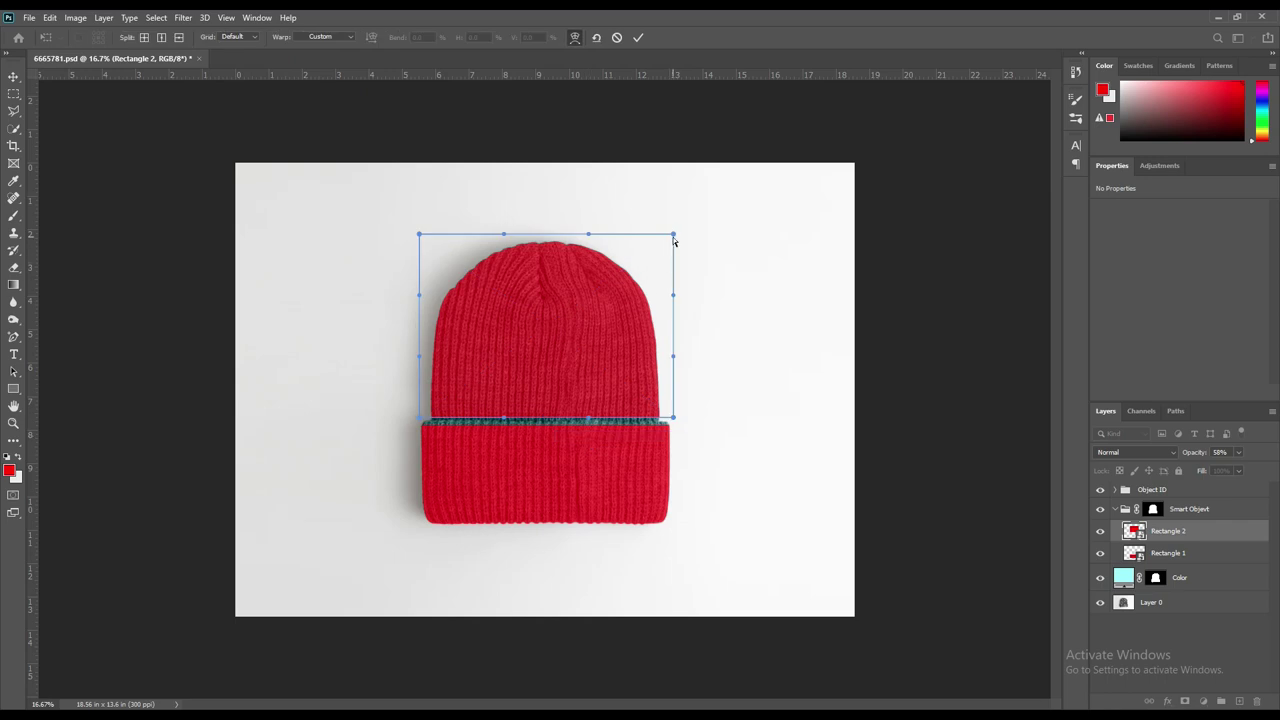
left_click_drag(673, 235, 643, 240)
left_click_drag(421, 238, 462, 234)
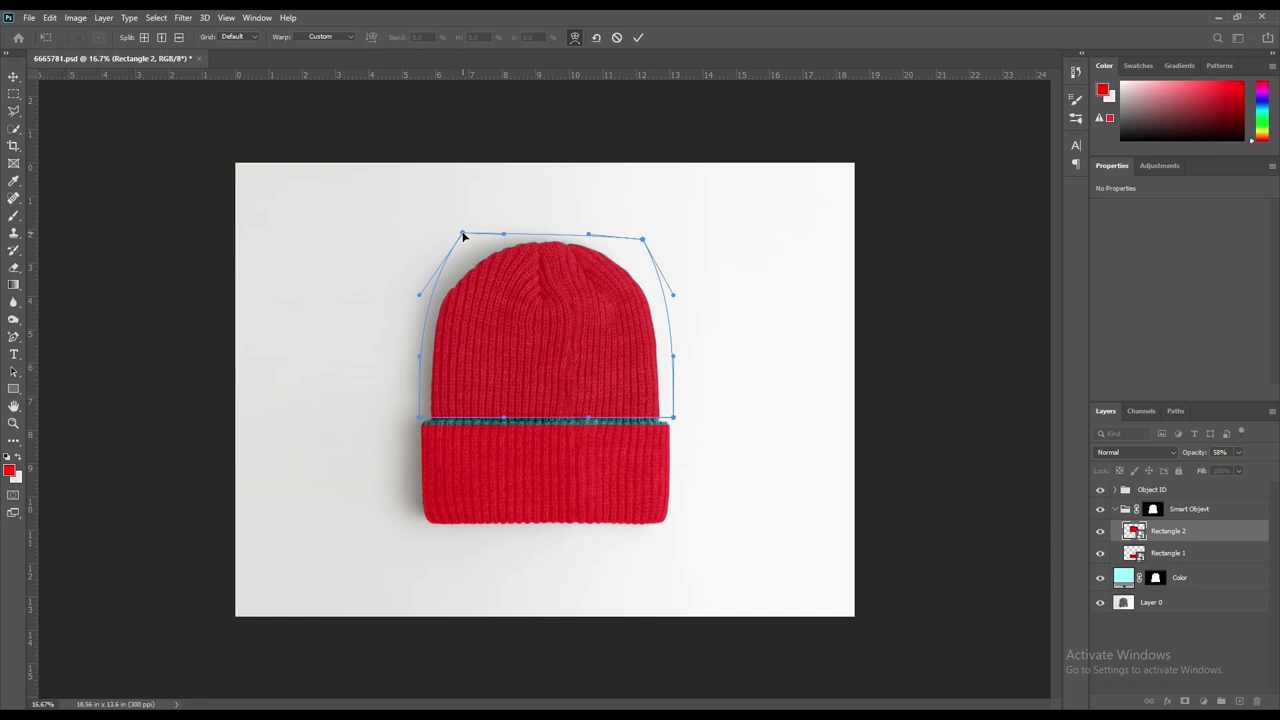
left_click(638, 38)
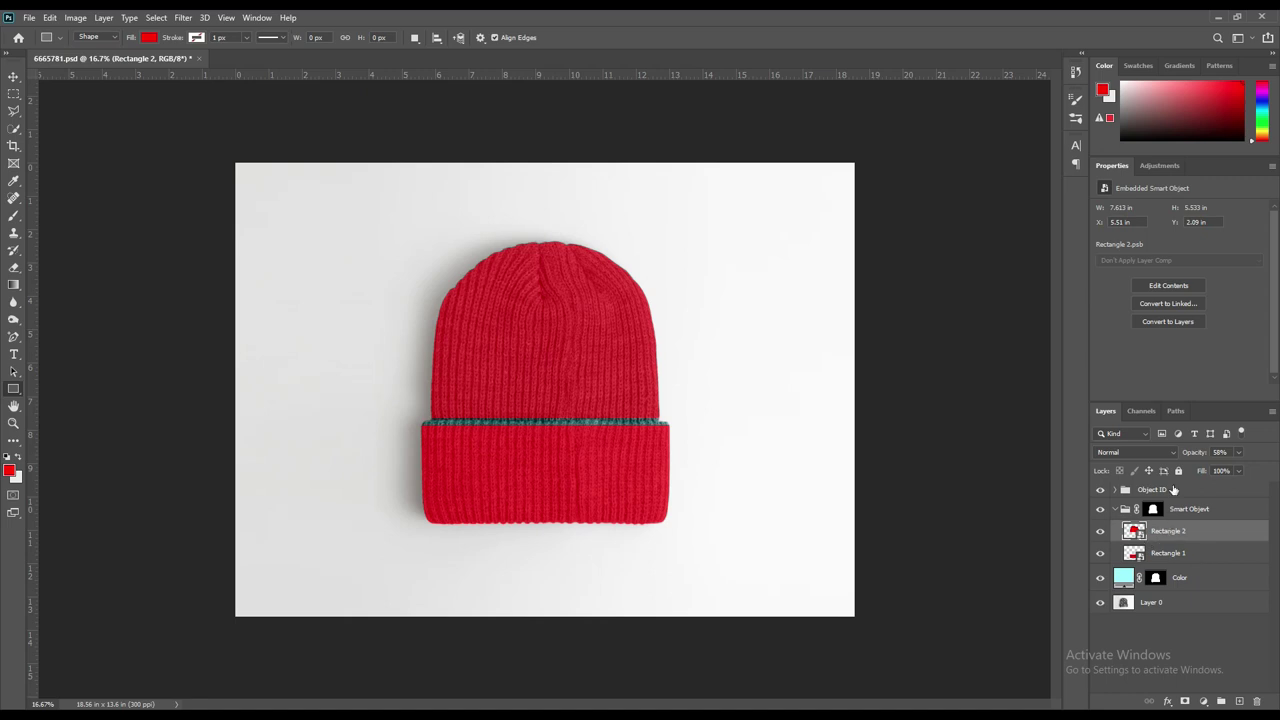
left_click_drag(1192, 452, 1240, 455)
key("alt+bracketleft")
In Rectangle 1's smart object, add MOCKUPART text and set it in Mesquite Std
double_click(1143, 557)
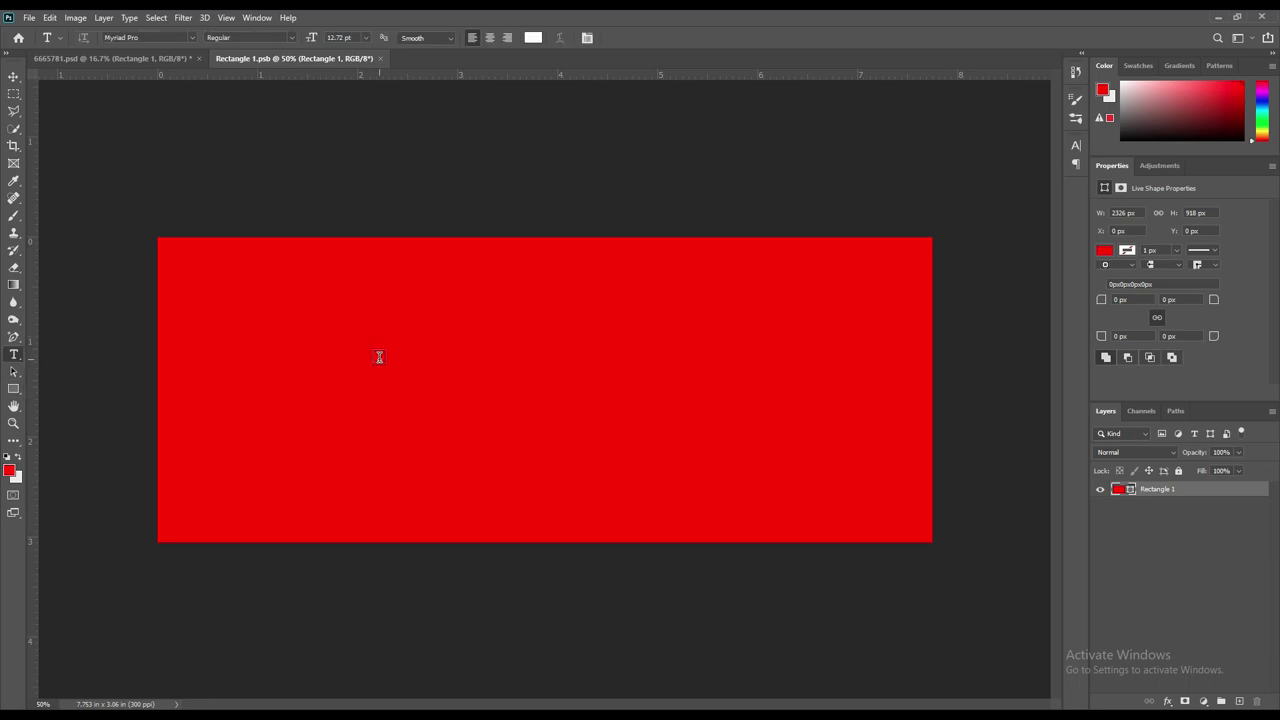
left_click(379, 357)
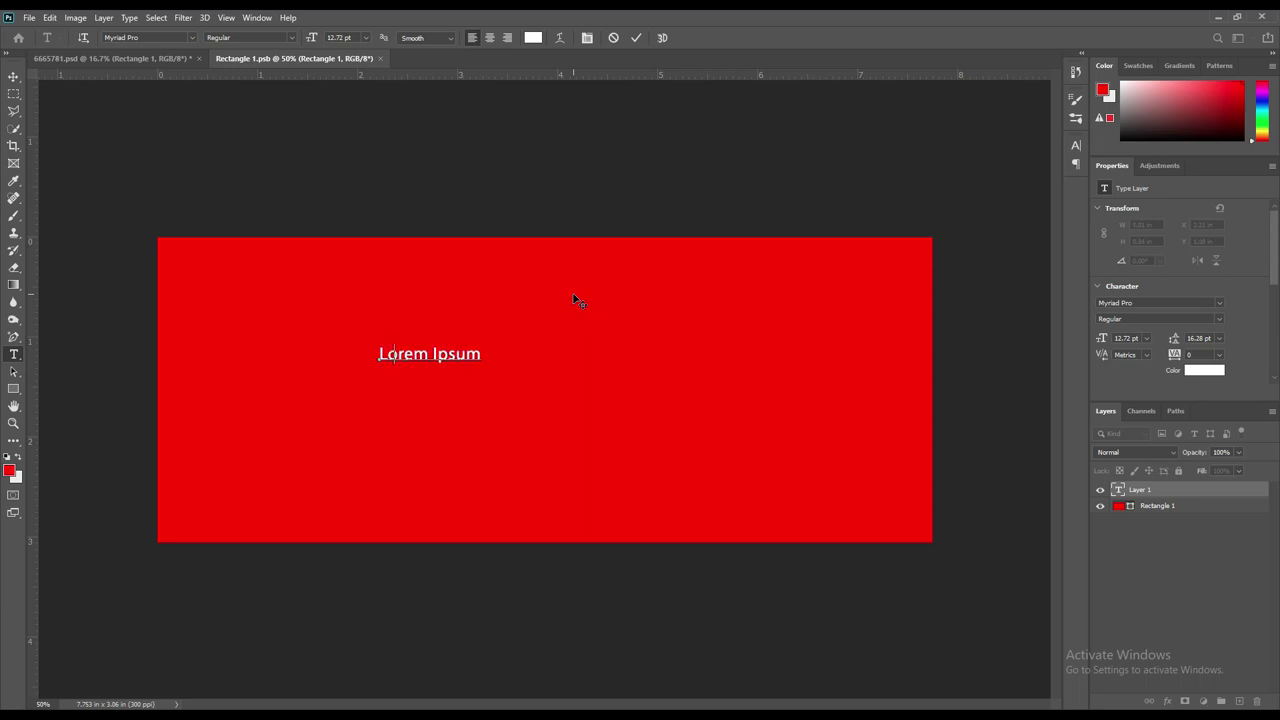
type("MOCKUP ART")
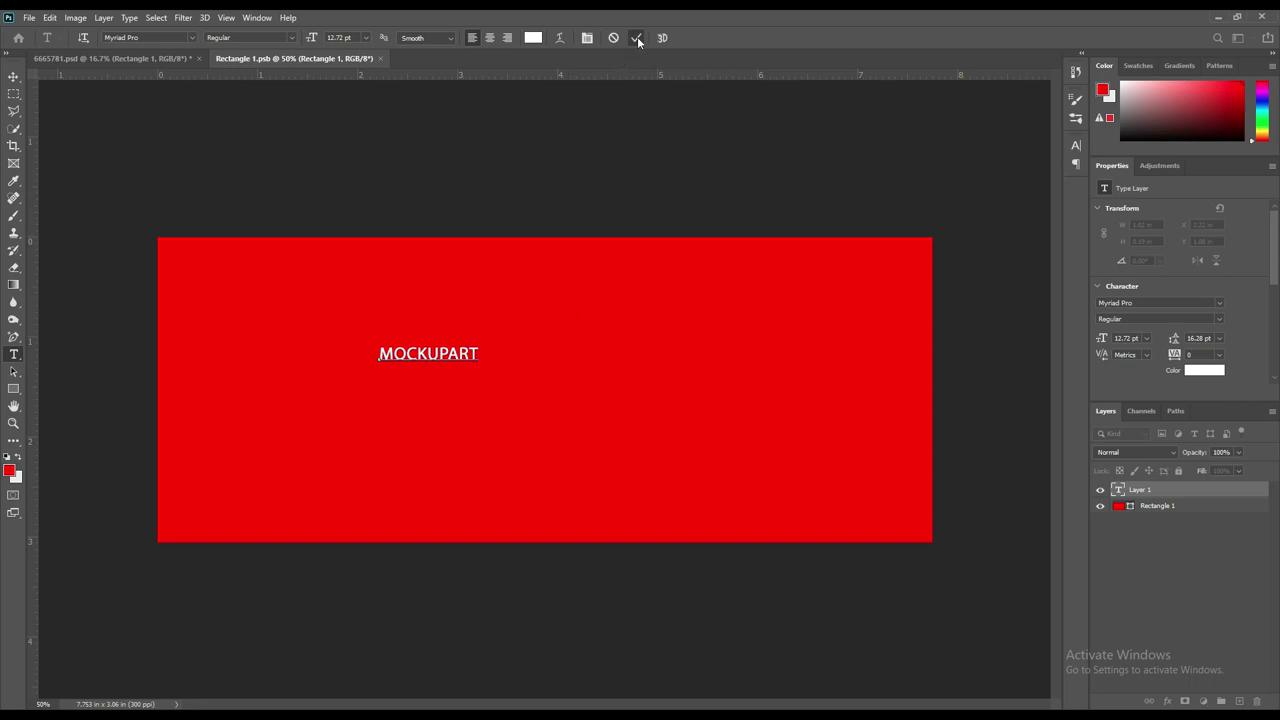
left_click(637, 39)
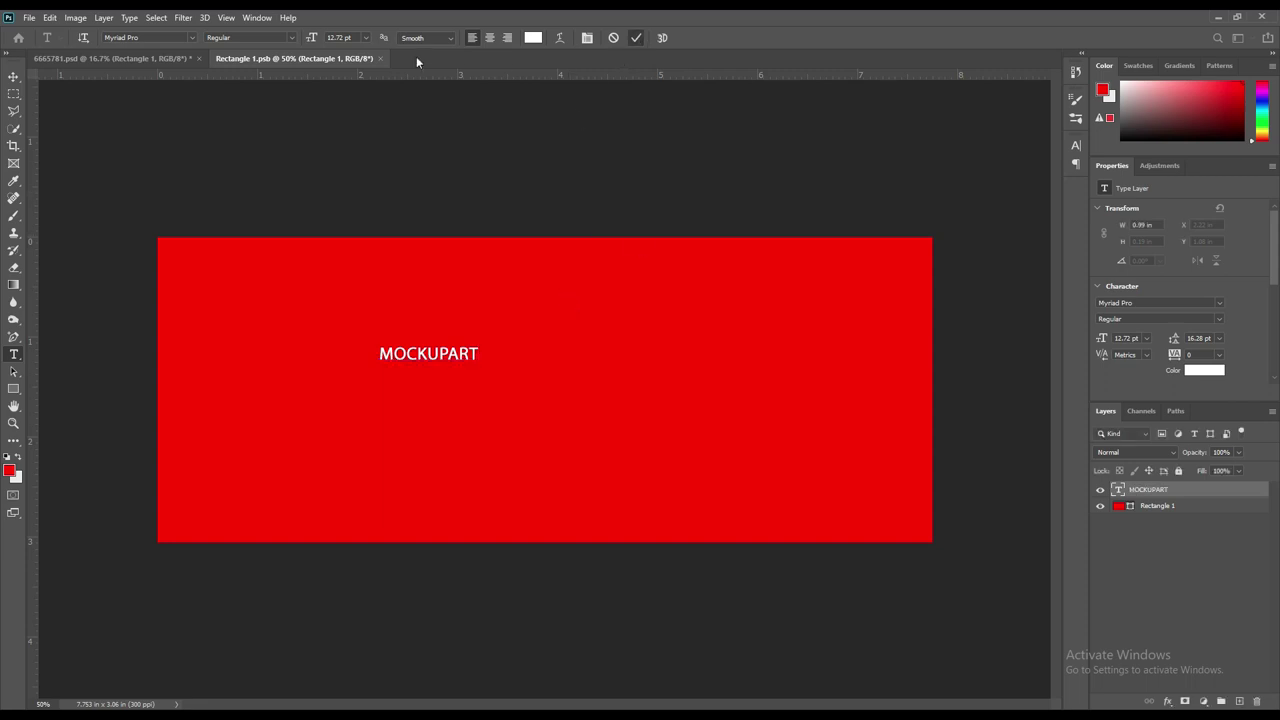
left_click(193, 40)
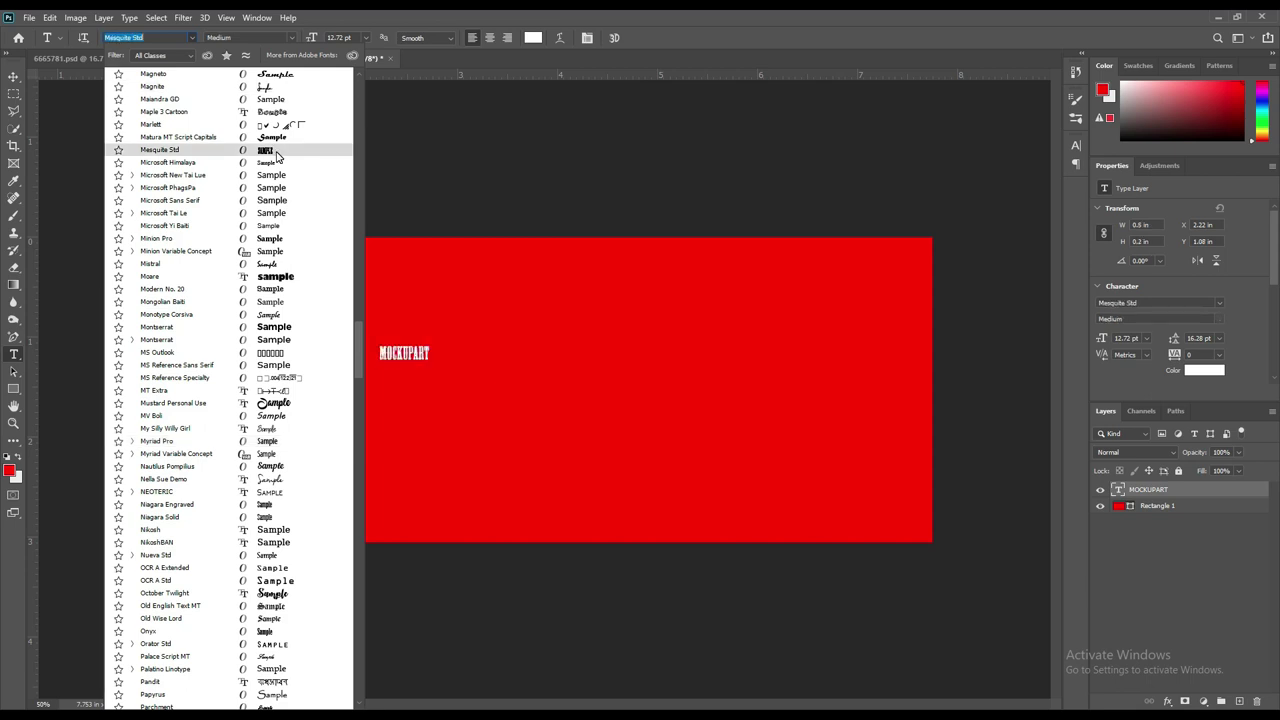
left_click(277, 151)
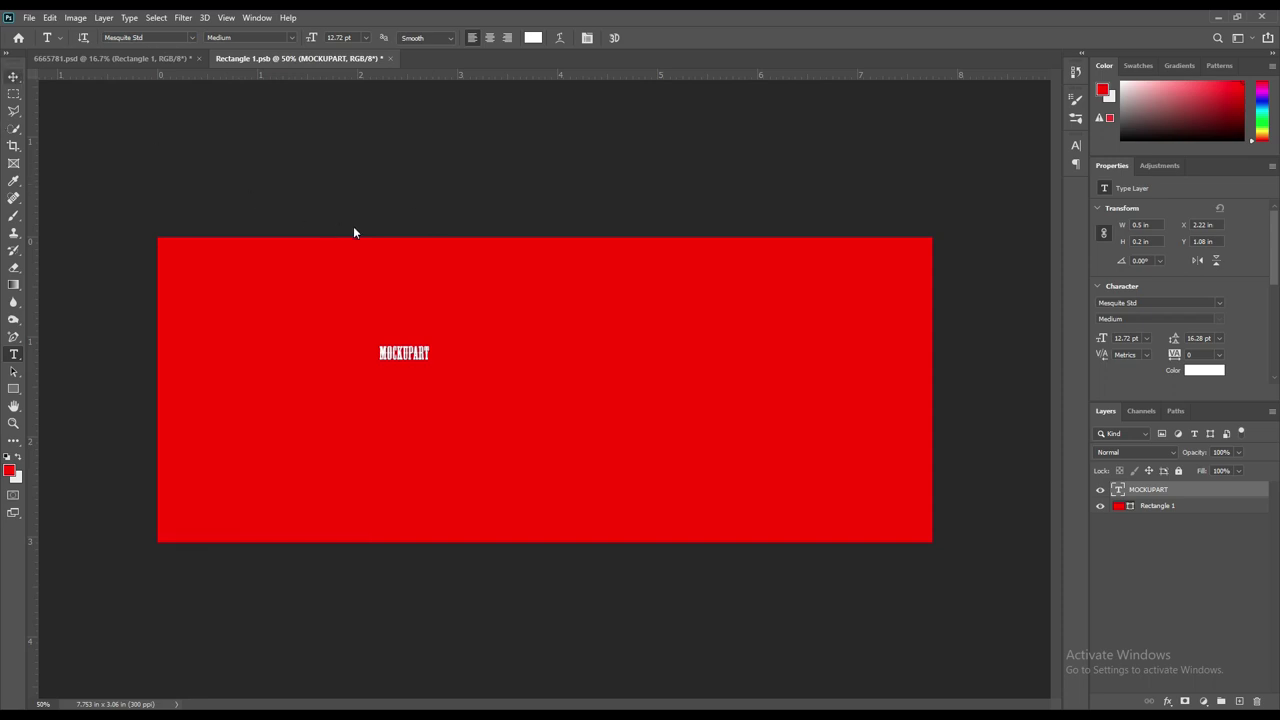
Scale MOCKUPART up to span the red rectangle and centre it
key("ctrl+t")
left_click_drag(430, 364, 903, 520)
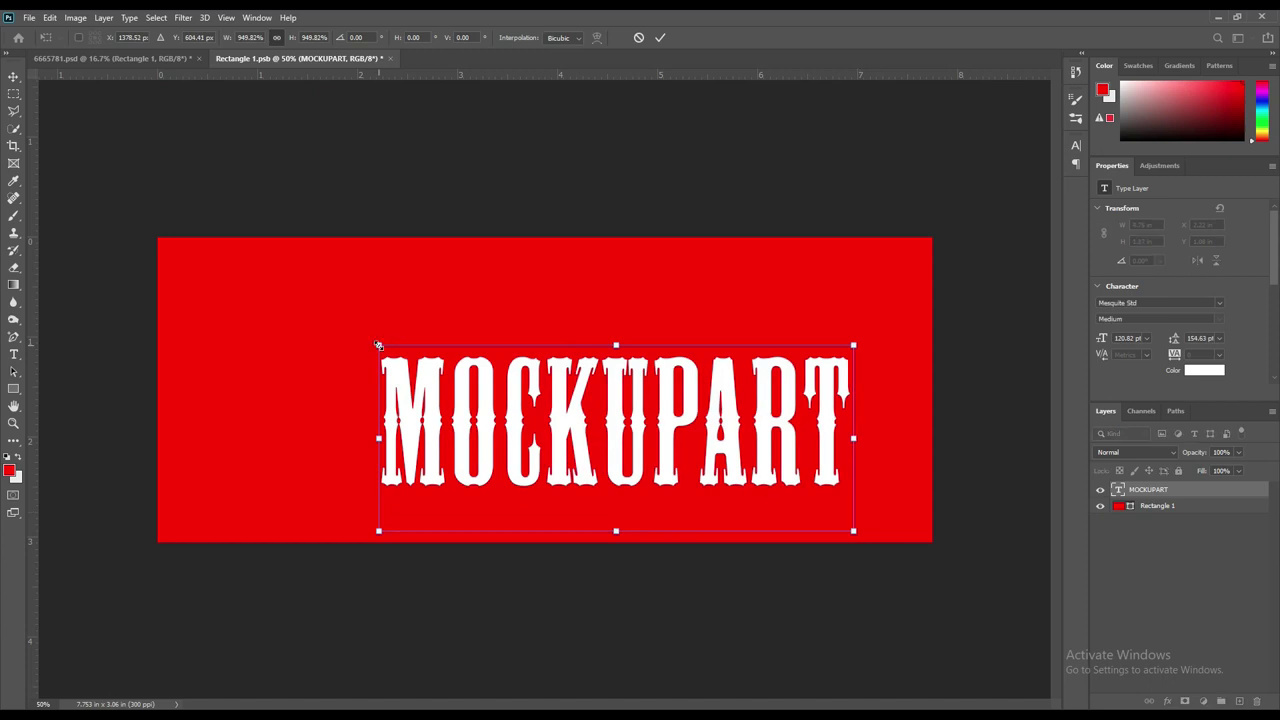
left_click_drag(378, 345, 157, 268)
left_click_drag(852, 397, 922, 398)
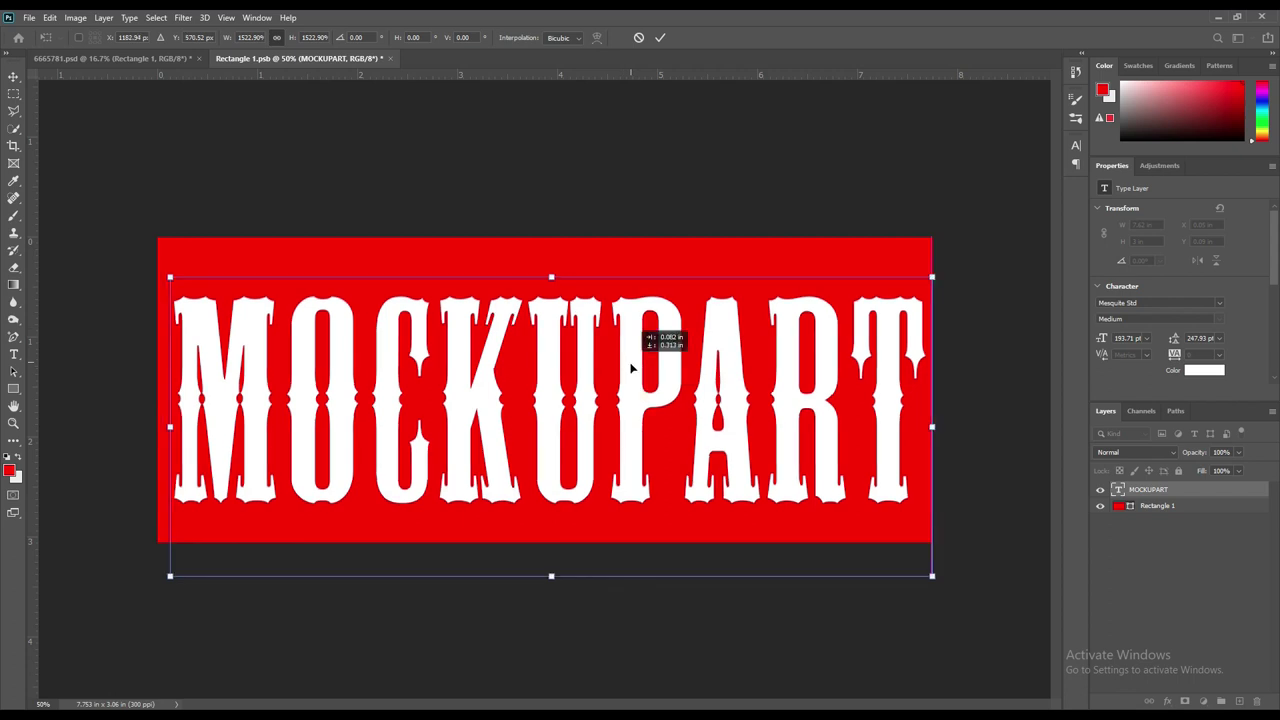
key("Down")
key("Down")
key("Down")
key("Down")
key("Down")
key("Down")
key("Down")
key("Down")
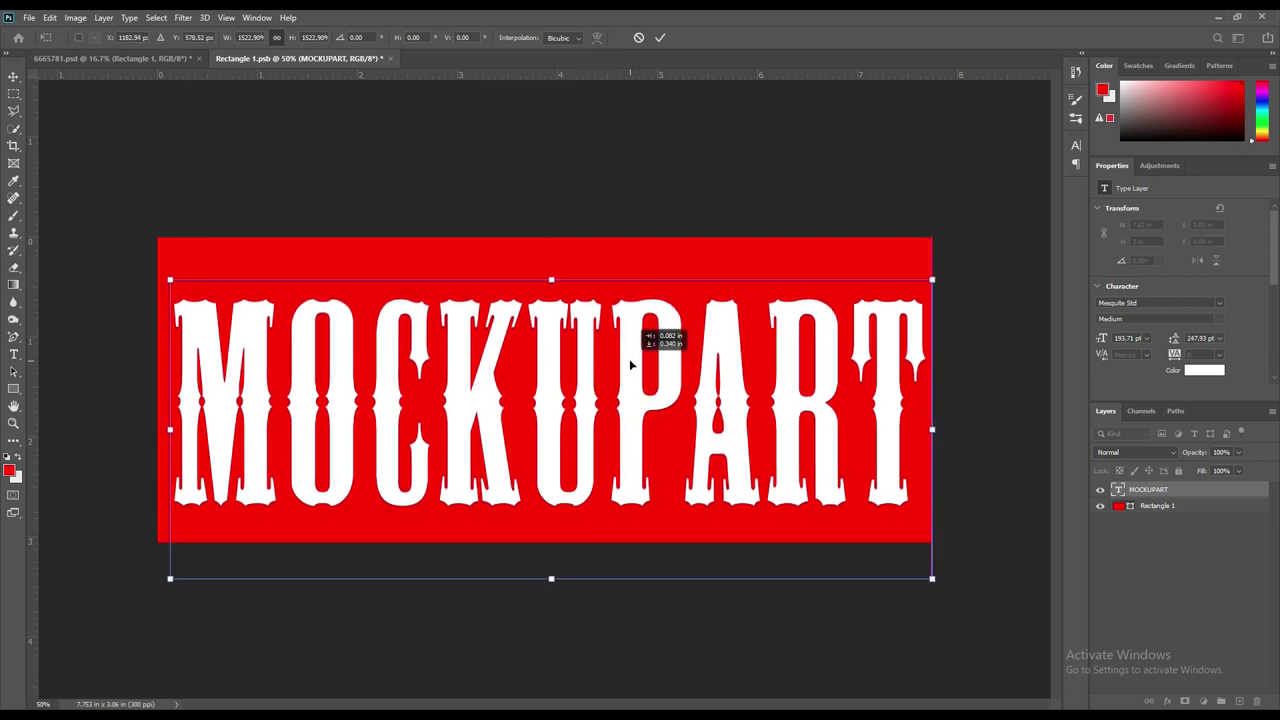
left_click_drag(630, 365, 626, 363)
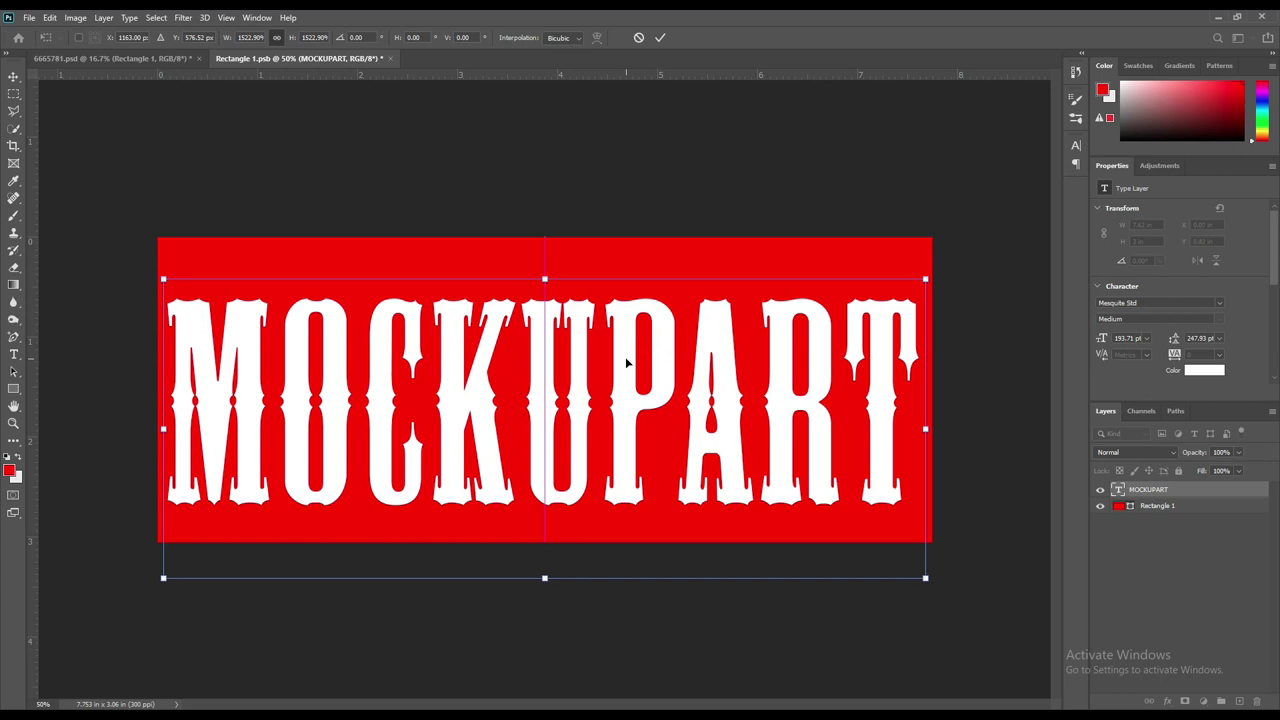
left_click(660, 38)
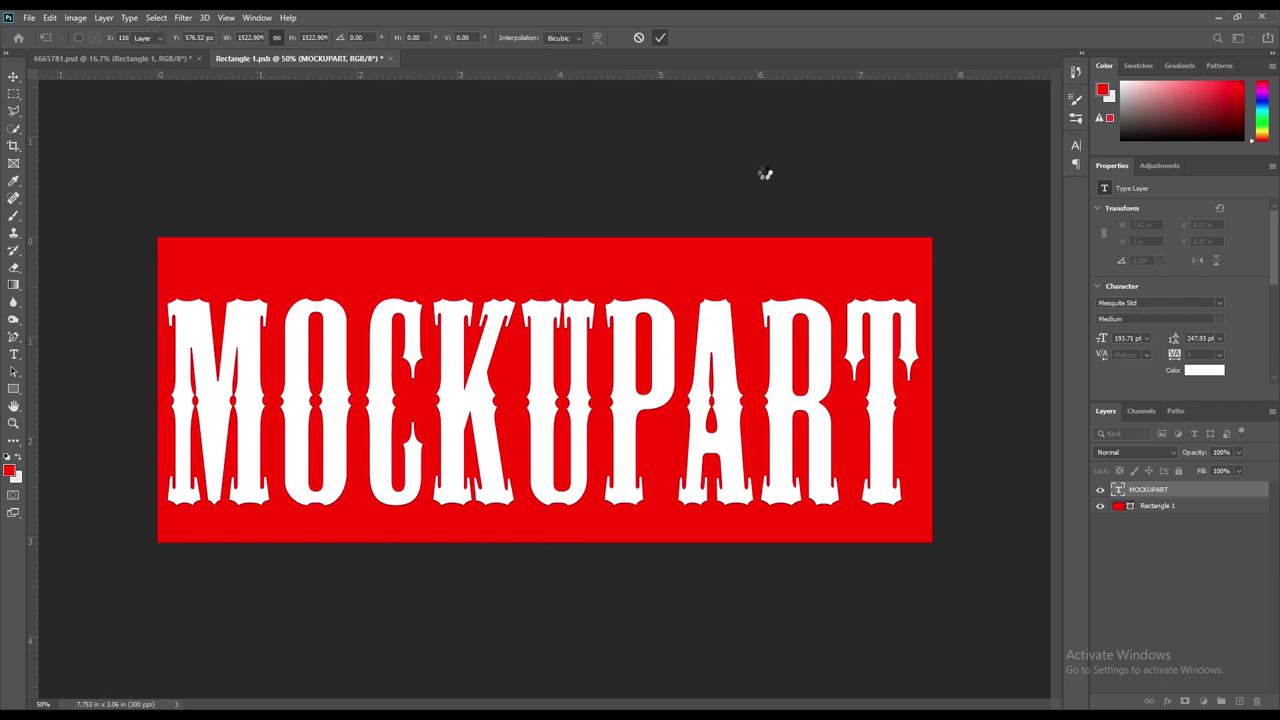
Hide the red background layer, save the smart object, and return to the beanie mockup
left_click(1102, 506)
left_click(29, 17)
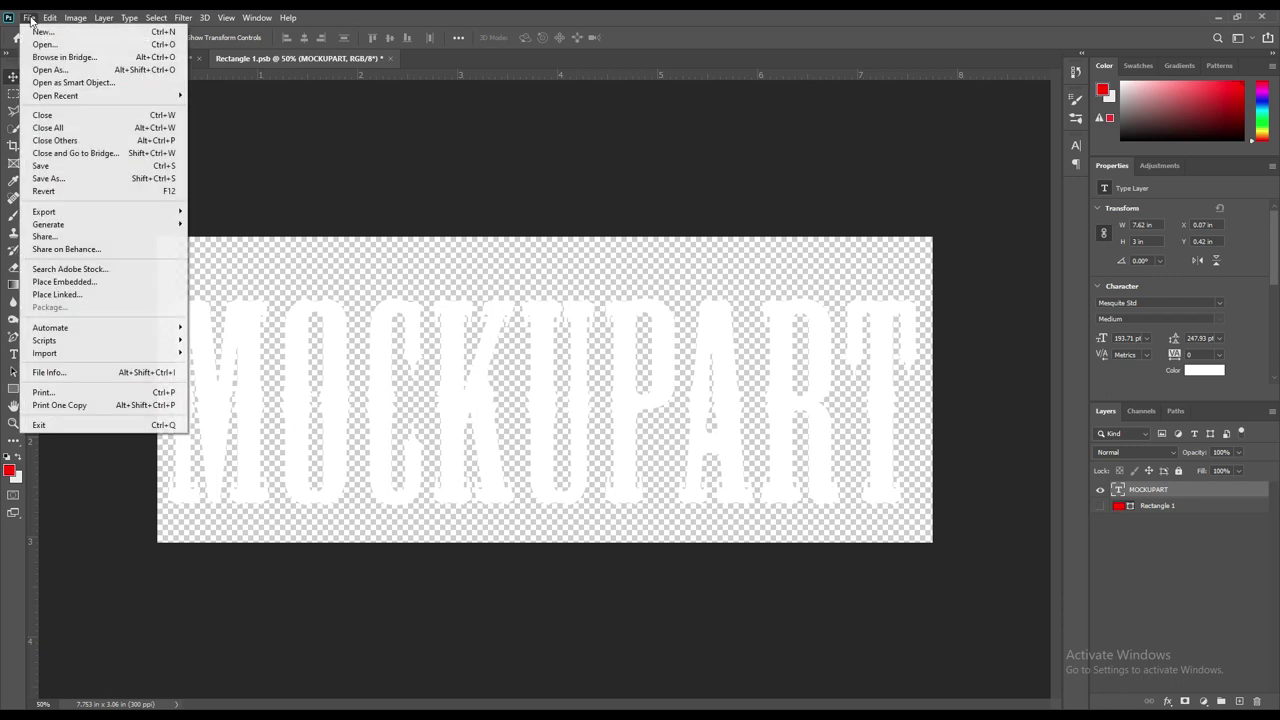
left_click(60, 168)
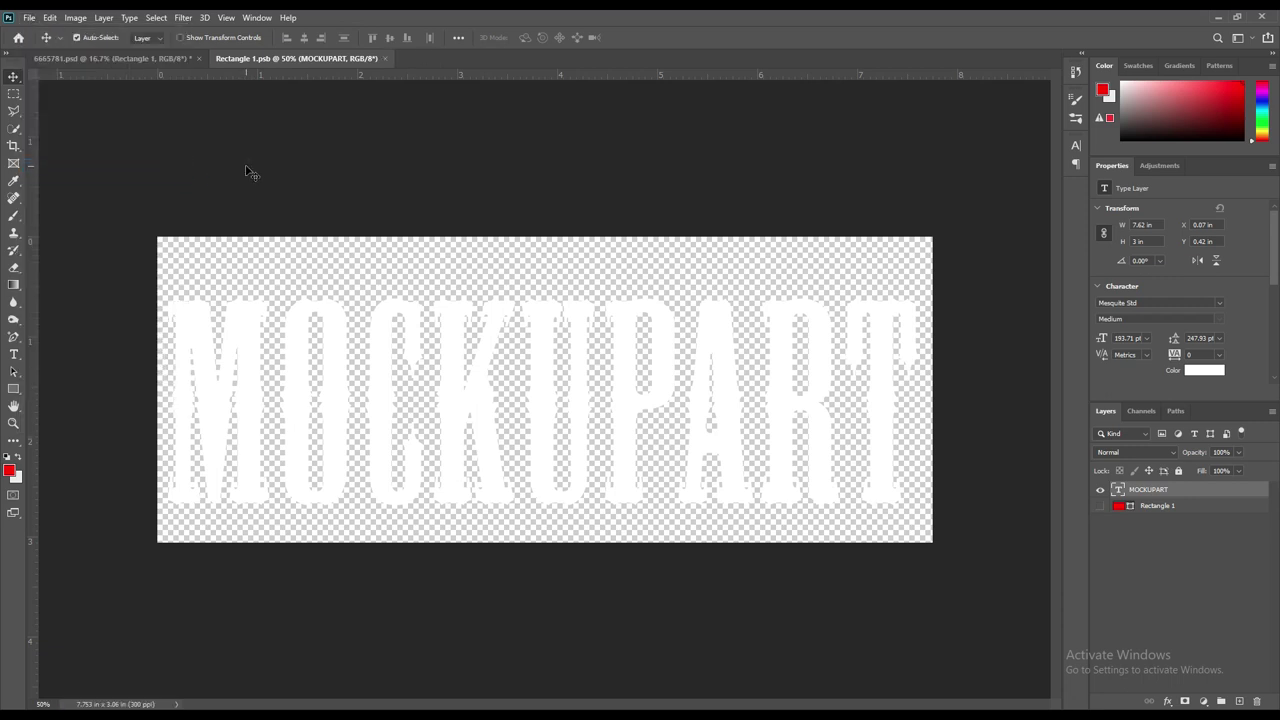
left_click(174, 62)
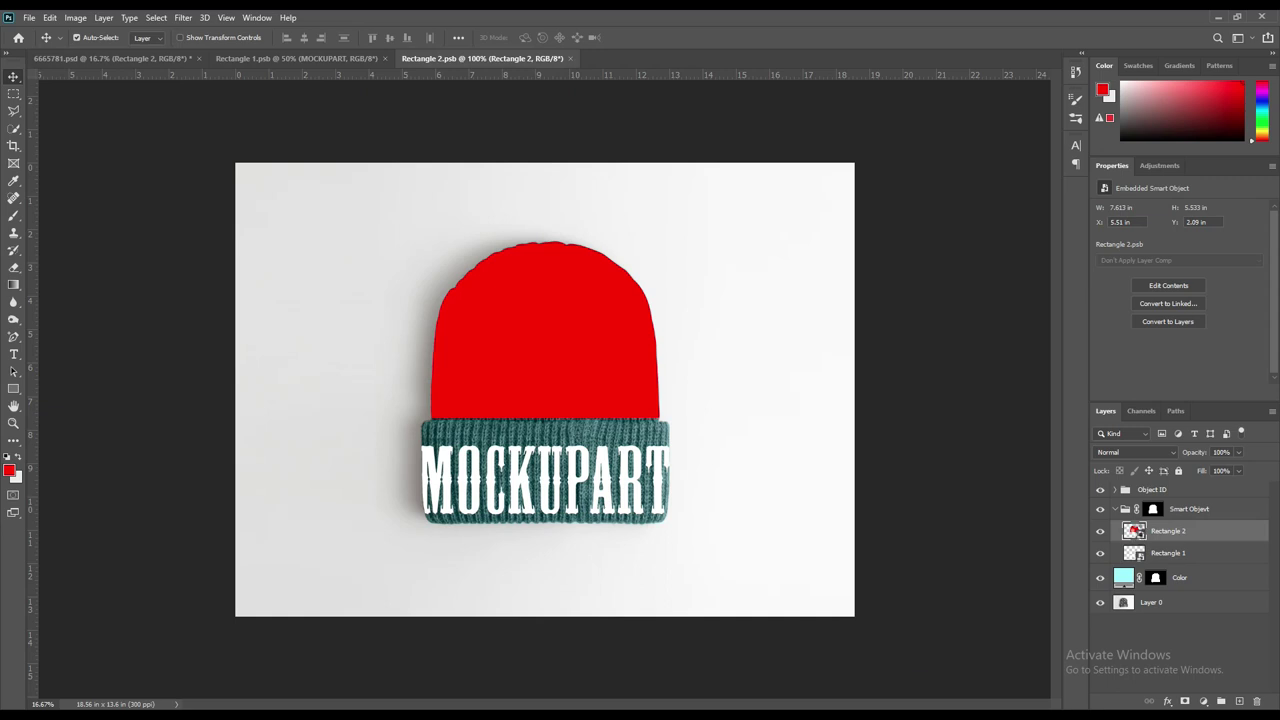
Open Rectangle 2's smart object and add a 007 text layer
double_click(1134, 531)
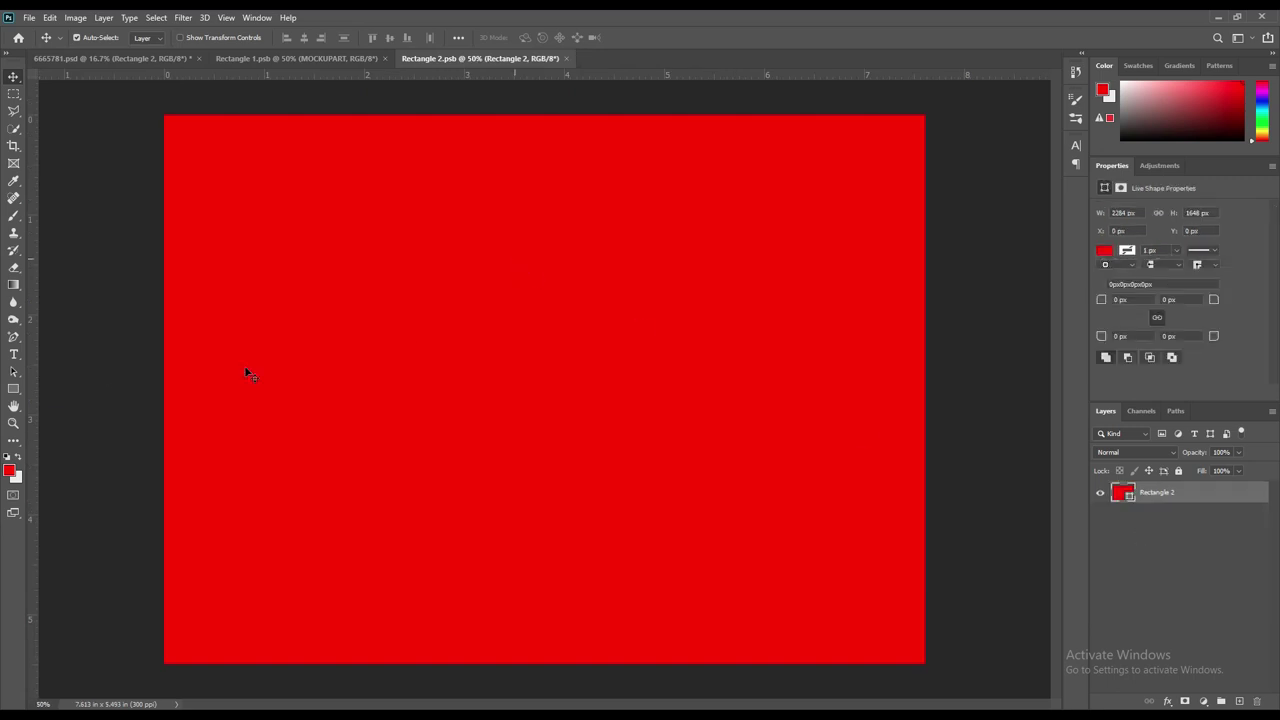
left_click(13, 354)
left_click(318, 334)
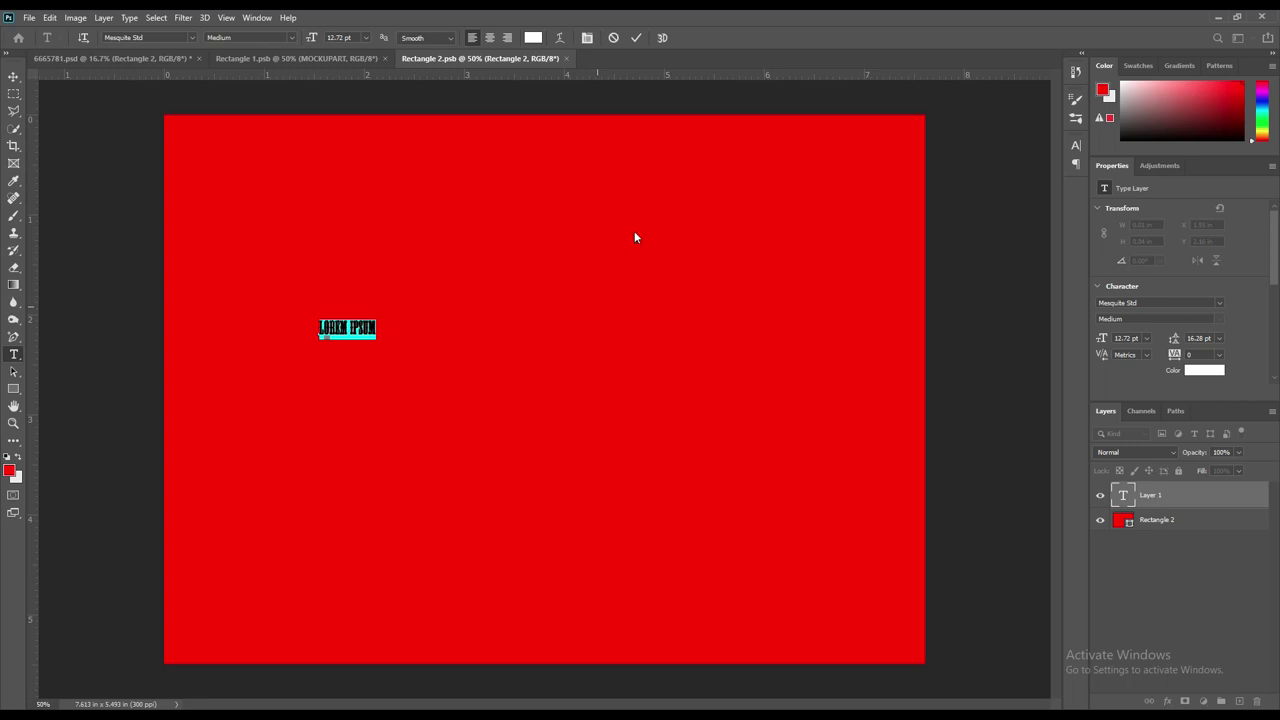
type("087")
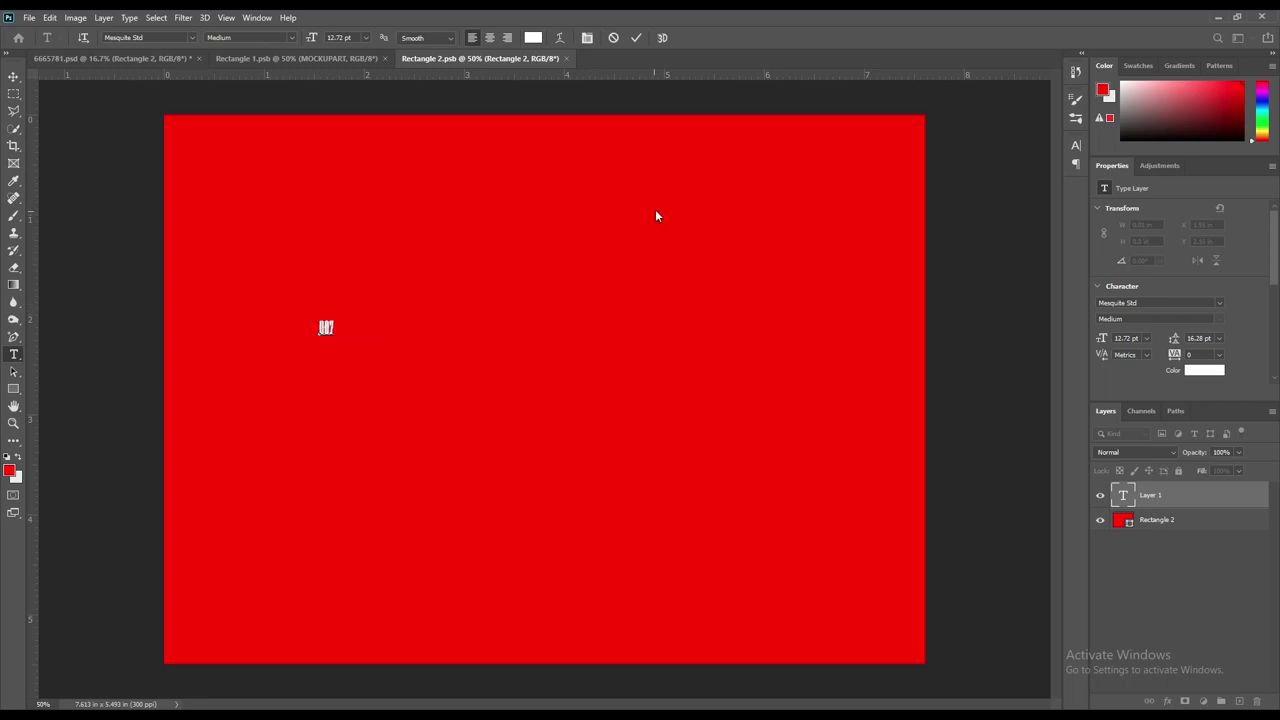
left_click(641, 40)
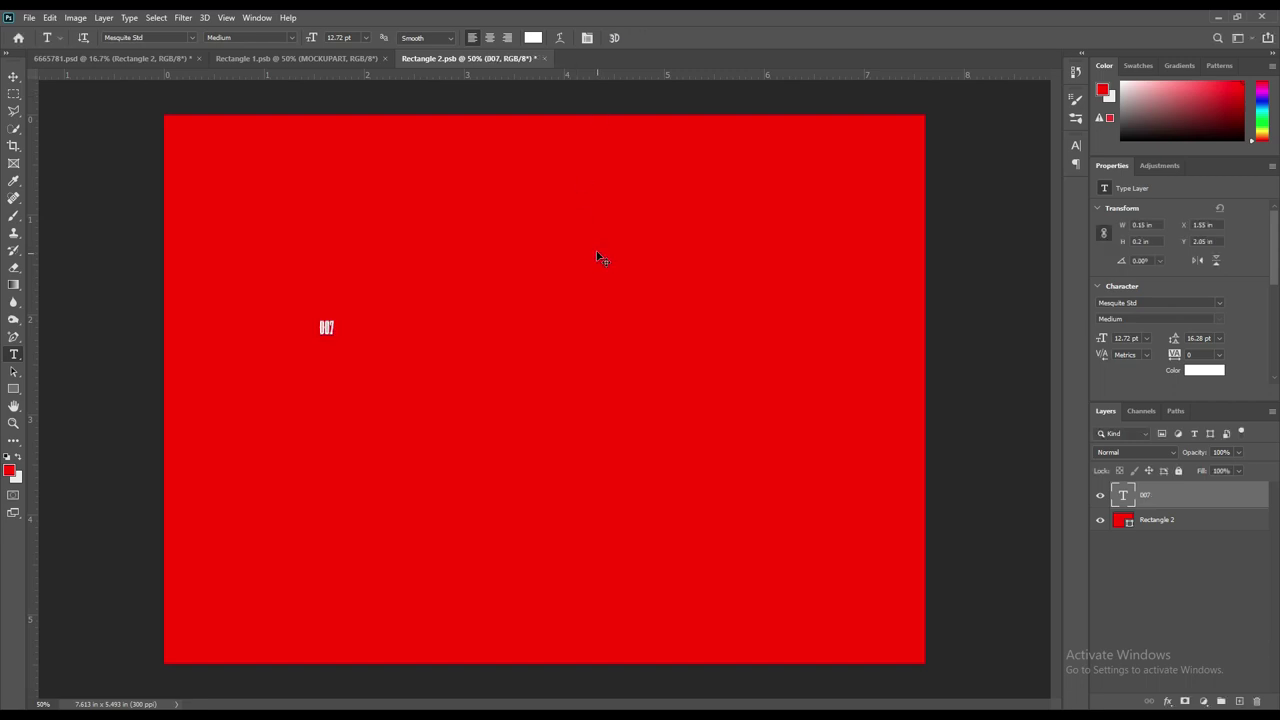
Scale 007 up to fill the canvas height and nudge it slightly lower
key("ctrl+t")
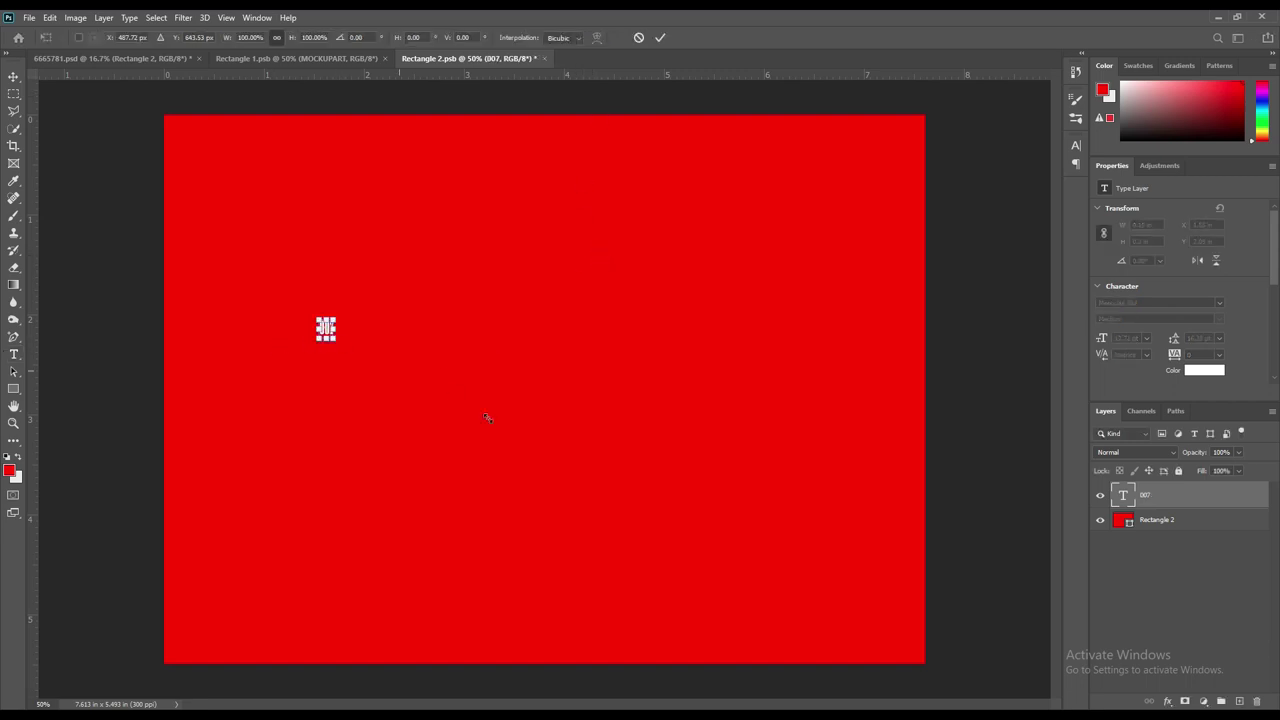
left_click_drag(517, 435, 771, 594)
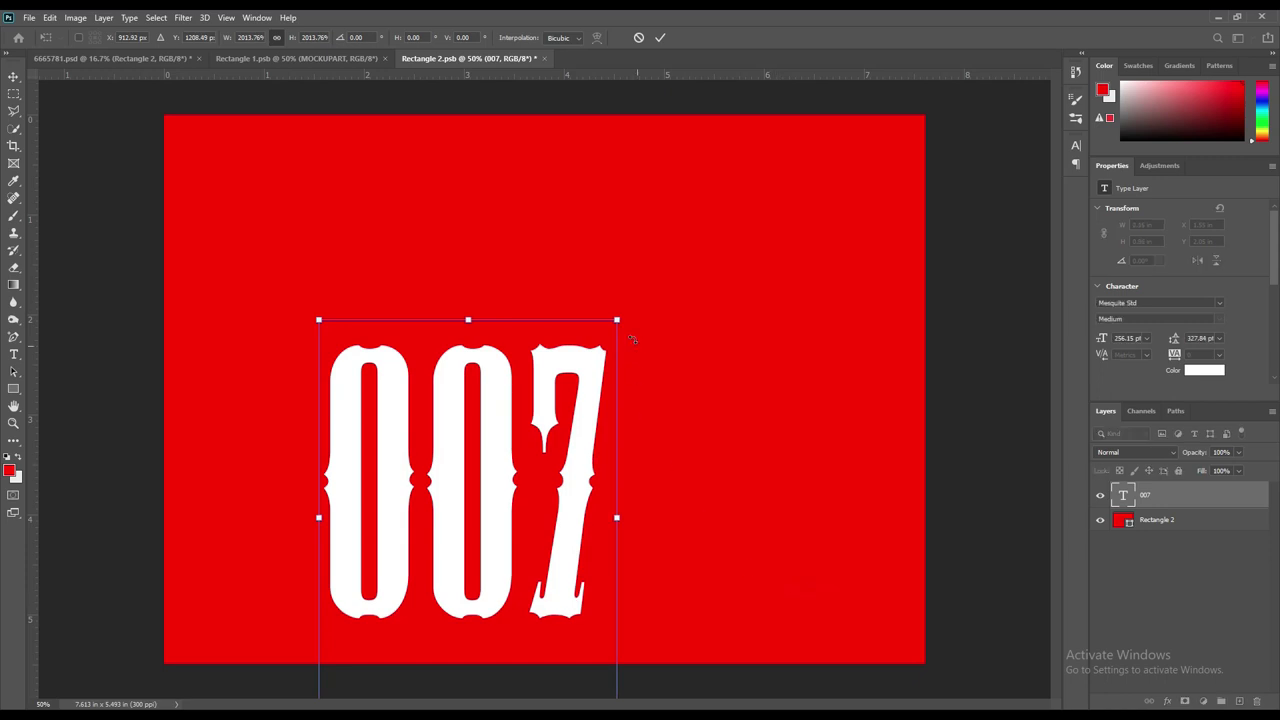
left_click_drag(619, 317, 855, 164)
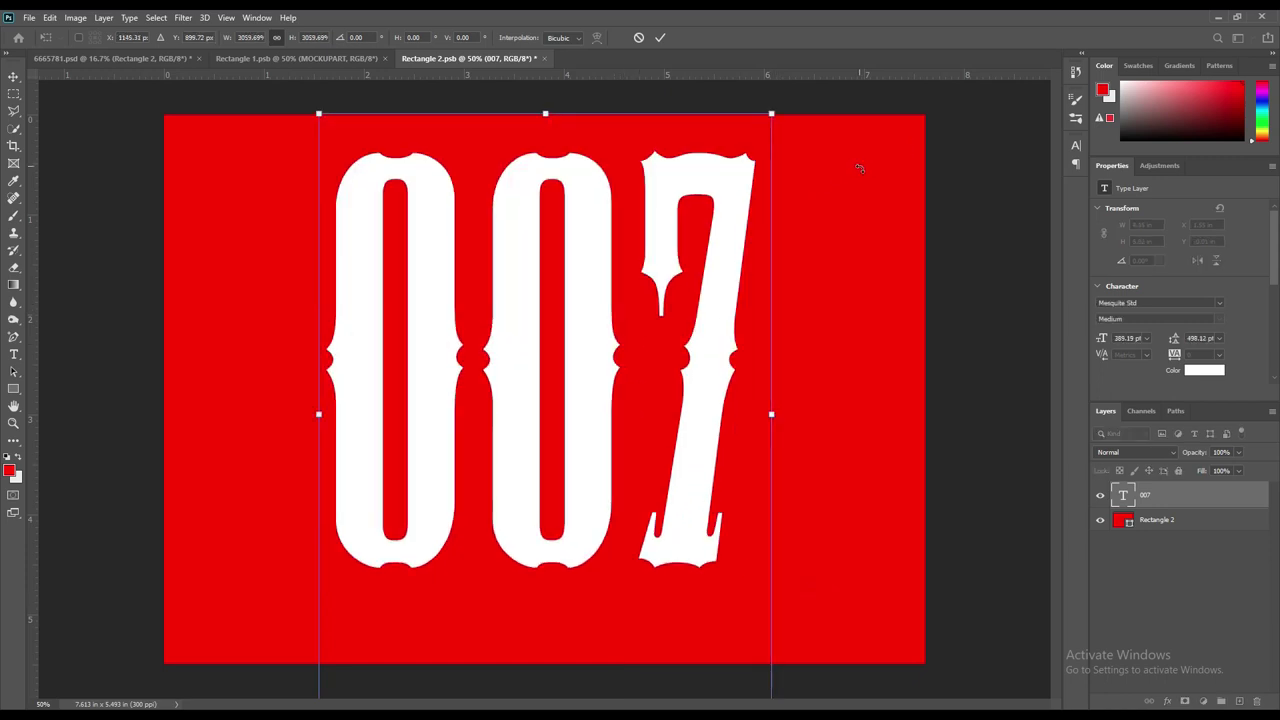
left_click(659, 38)
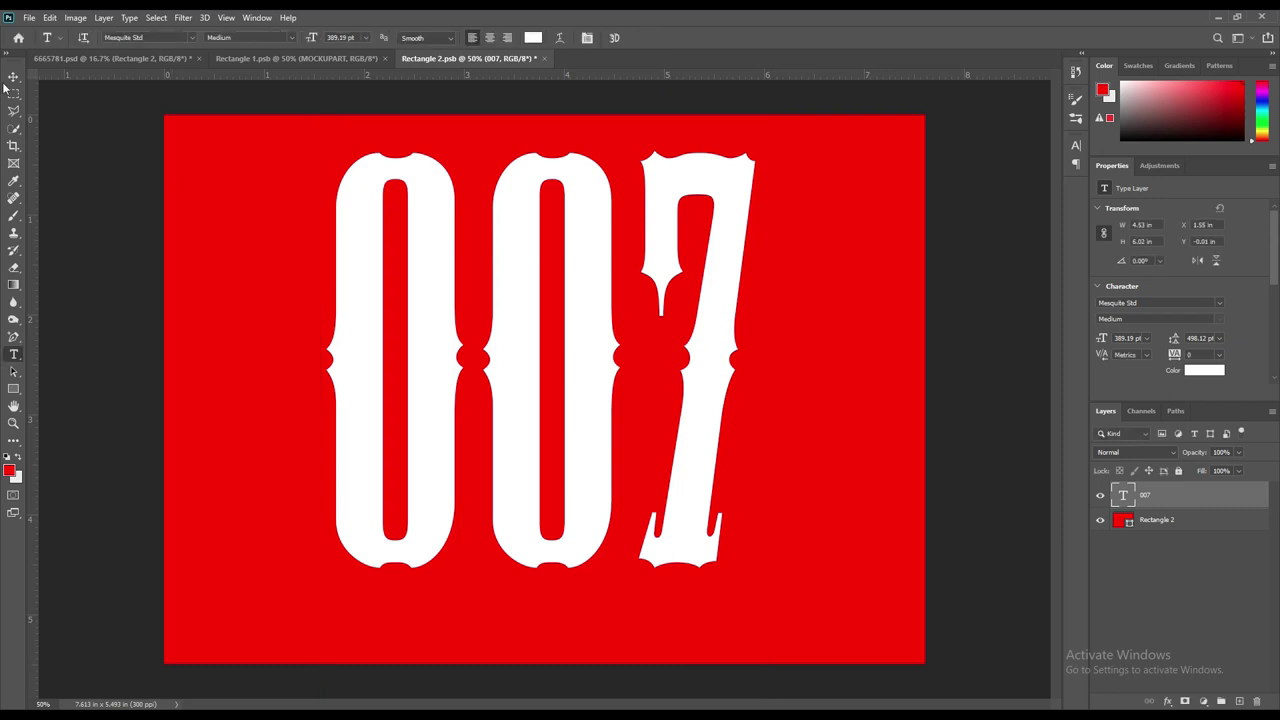
left_click_drag(526, 316, 528, 350)
Hide the red background behind 007, save the smart object, and return to the mockup
left_click(1101, 519)
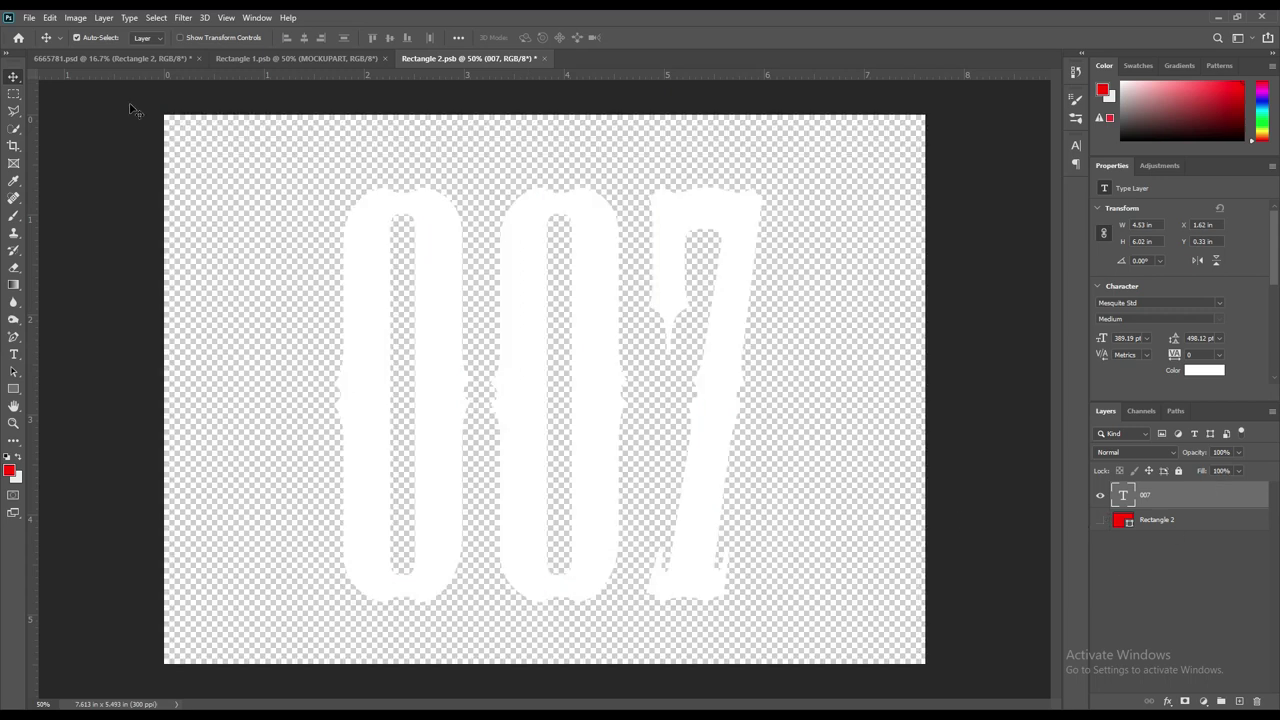
left_click(29, 17)
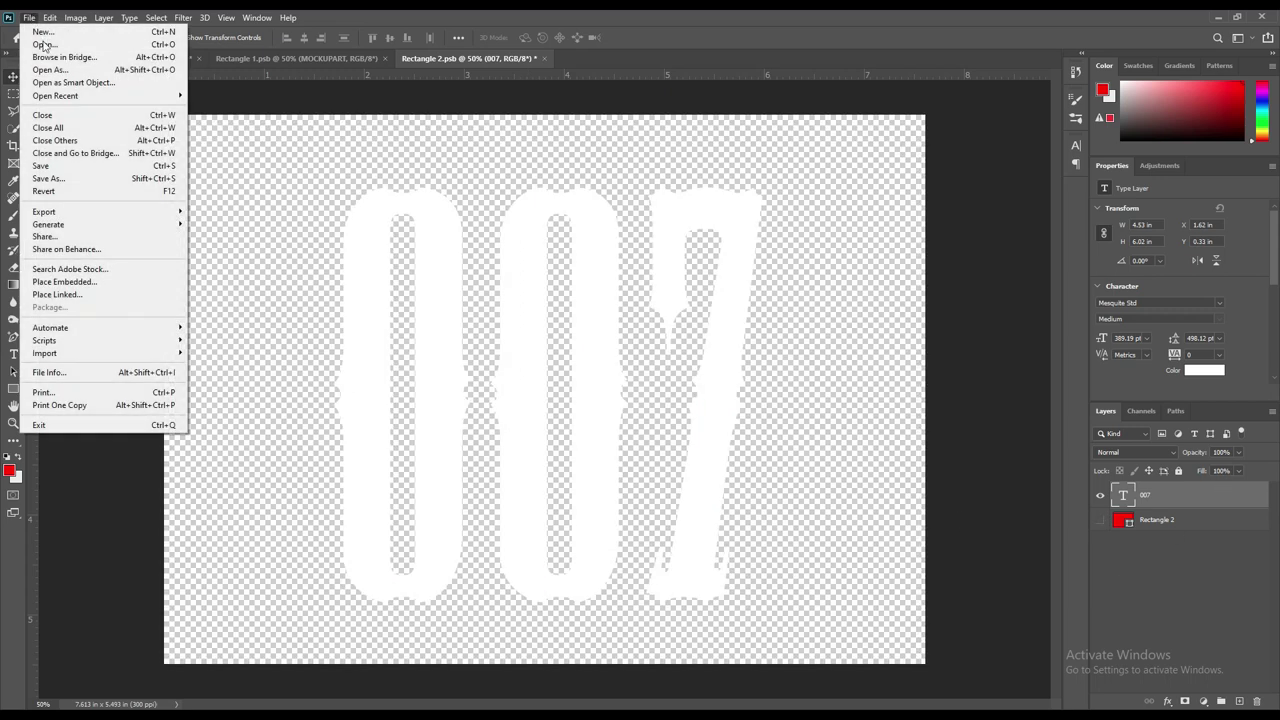
left_click(45, 165)
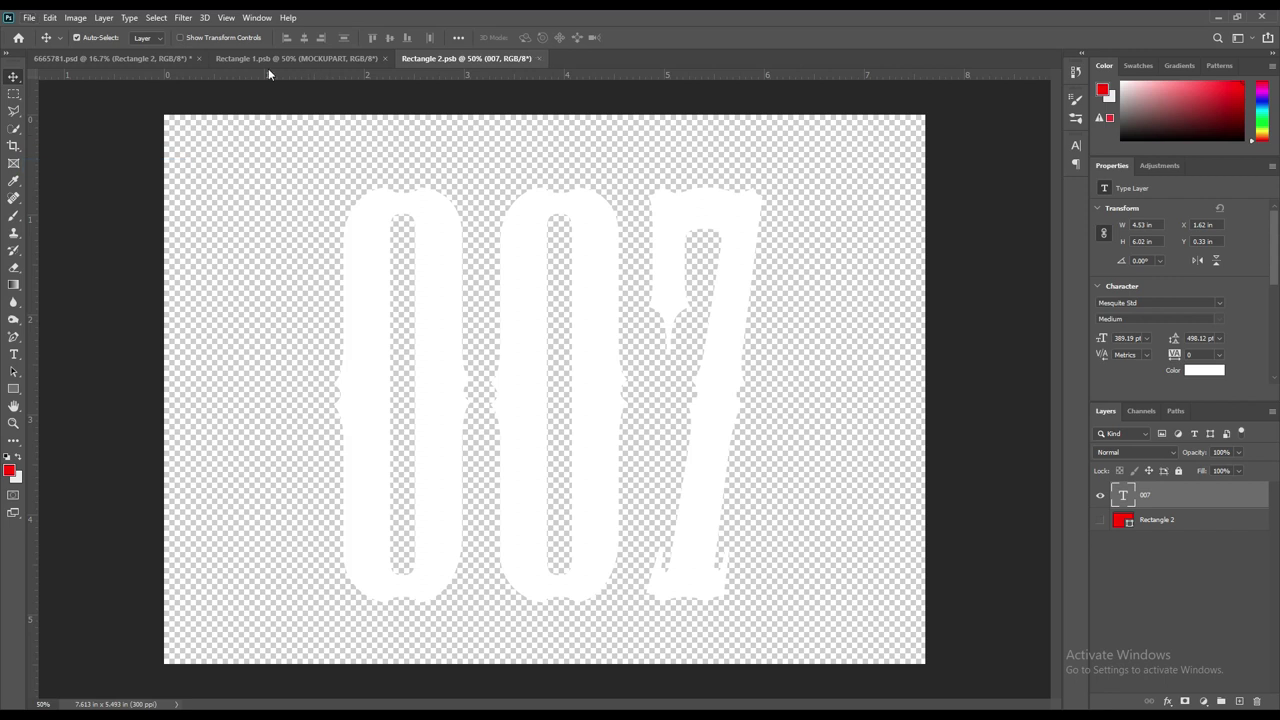
left_click(143, 60)
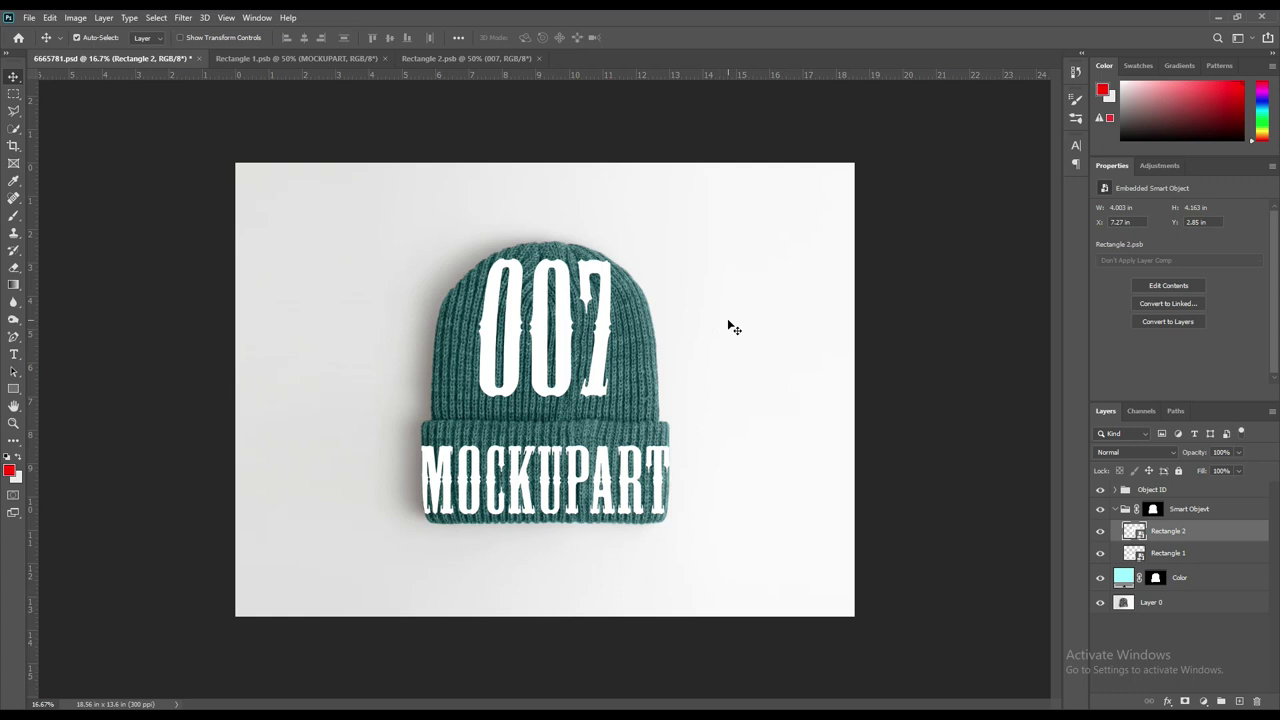
Set Rectangle 2's Underlying Layer Blend If to 0/79–220 and lower its opacity to 85%
double_click(1246, 537)
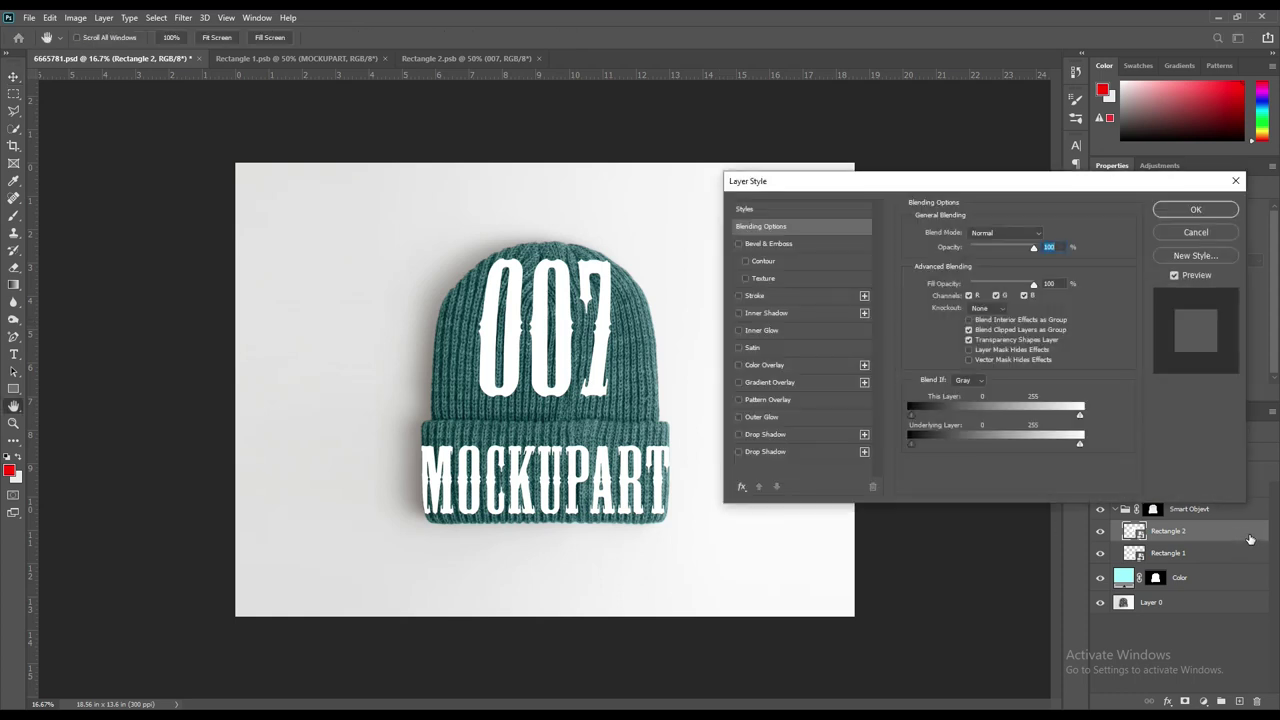
mouse_move(1080, 414)
left_mouse_down()
mouse_move(1054, 425)
mouse_move(1098, 419)
left_mouse_up()
left_click_drag(964, 416, 911, 443)
left_click_drag(936, 444, 963, 452)
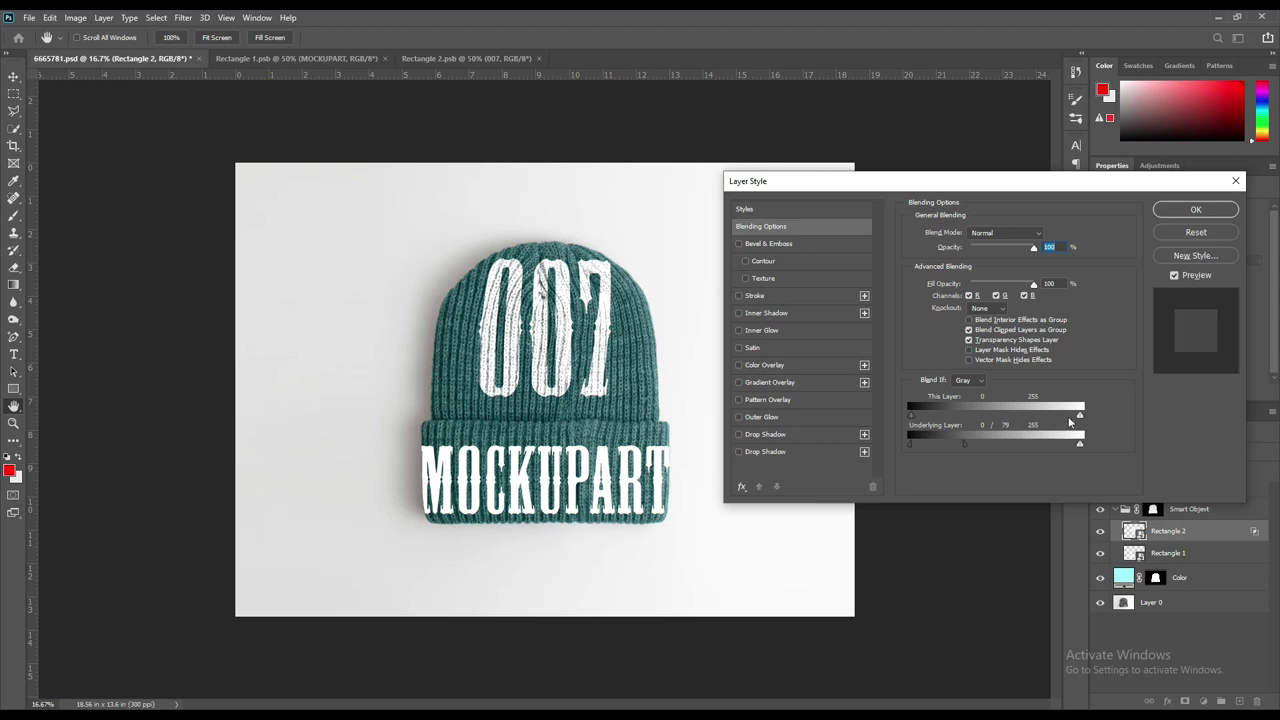
mouse_move(1080, 416)
left_mouse_down()
mouse_move(1052, 427)
mouse_move(1095, 427)
left_mouse_up()
mouse_move(1028, 449)
left_mouse_down()
mouse_move(988, 451)
mouse_move(1013, 451)
left_mouse_up()
left_click_drag(999, 449, 1005, 451)
left_click(1205, 209)
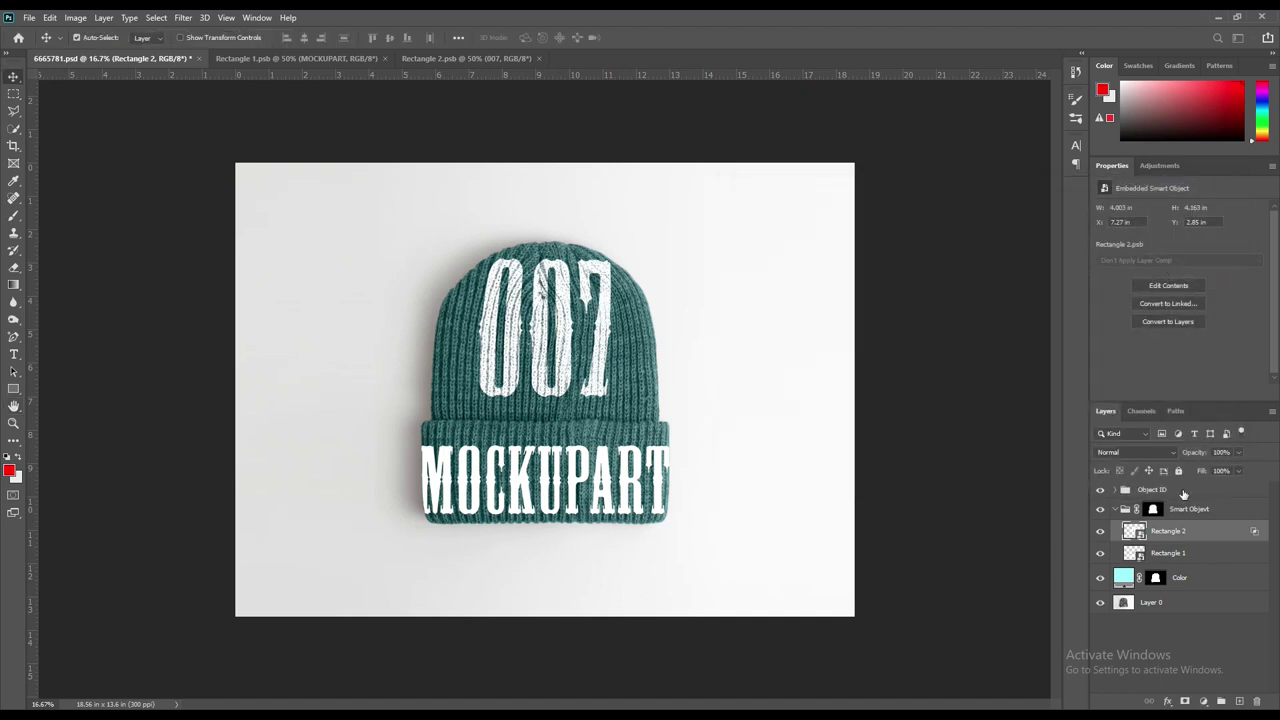
left_click_drag(1184, 456, 1191, 458)
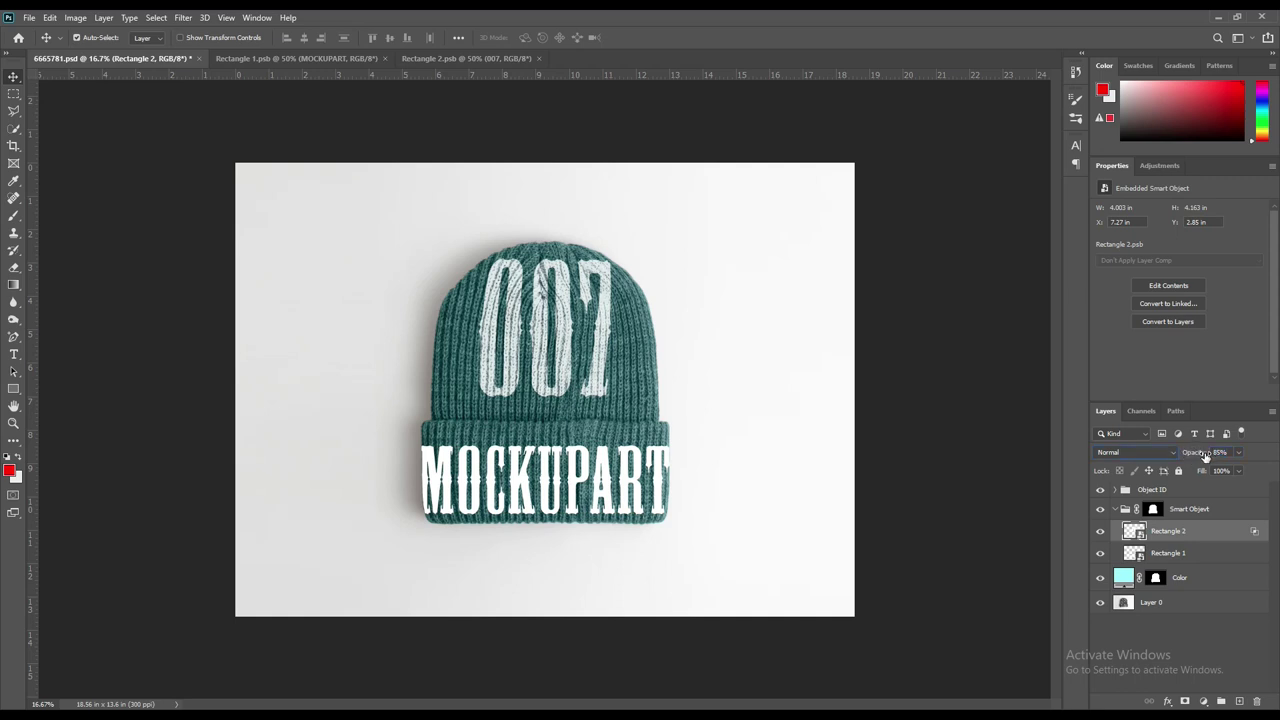
Split Rectangle 1's Underlying Layer black Blend If slider to show the knit and set opacity 85%
double_click(1249, 559)
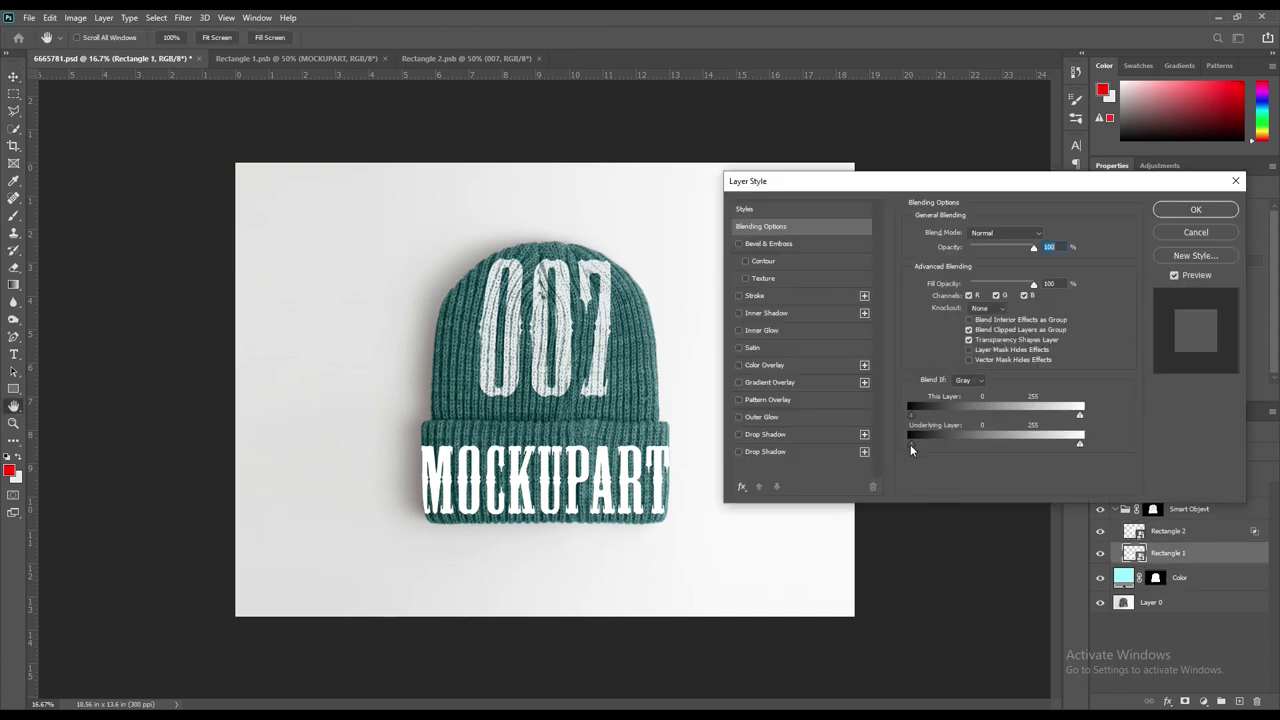
left_click_drag(910, 444, 972, 448)
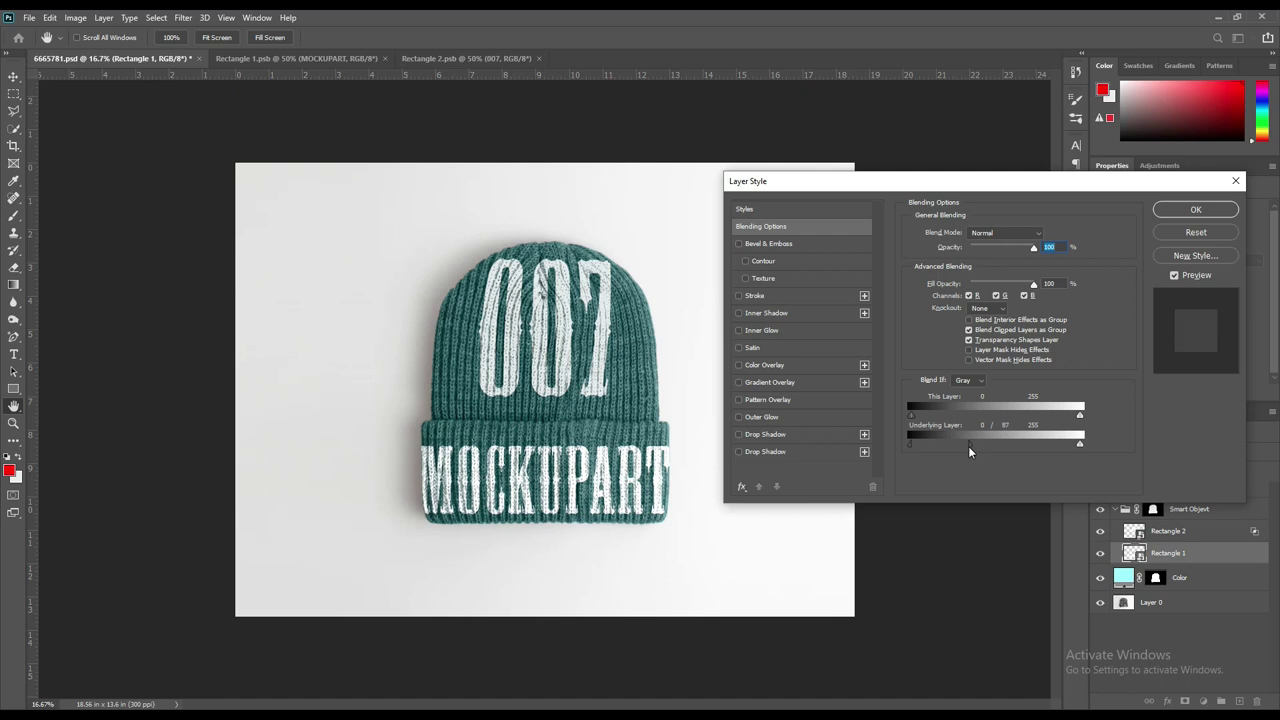
left_click_drag(967, 450, 979, 451)
left_click(1193, 209)
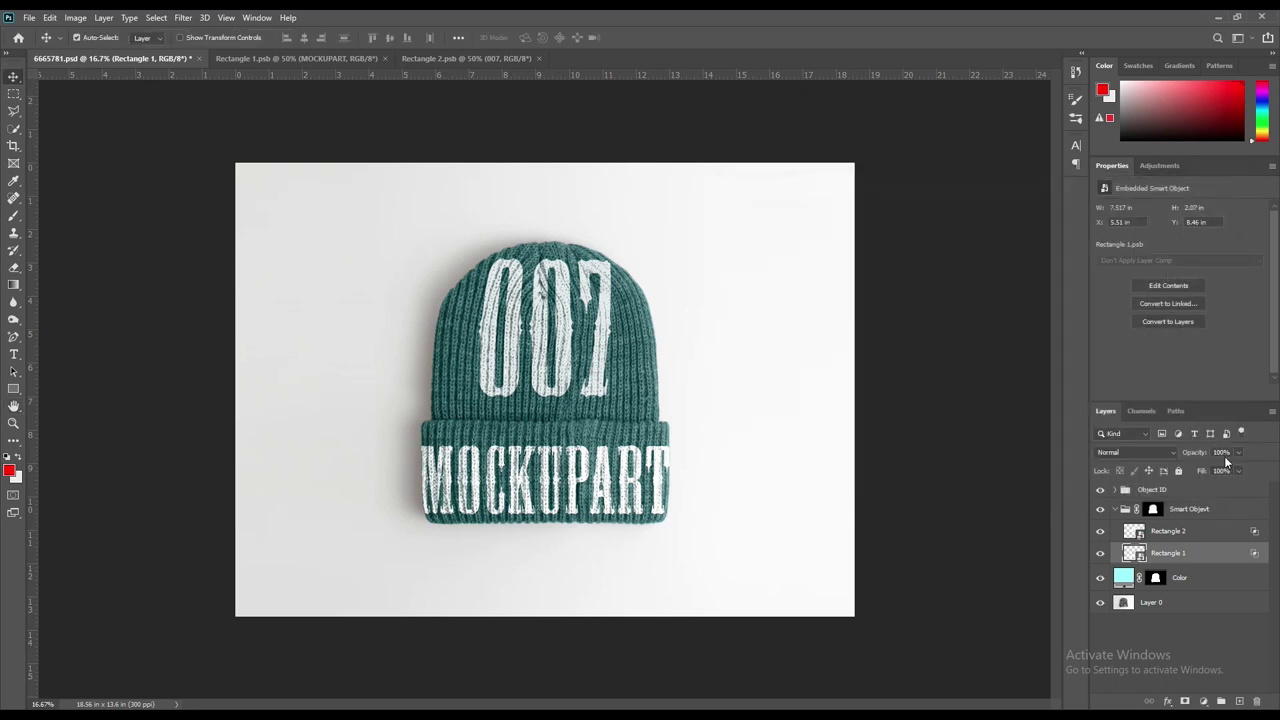
left_click(1230, 452)
type("85")
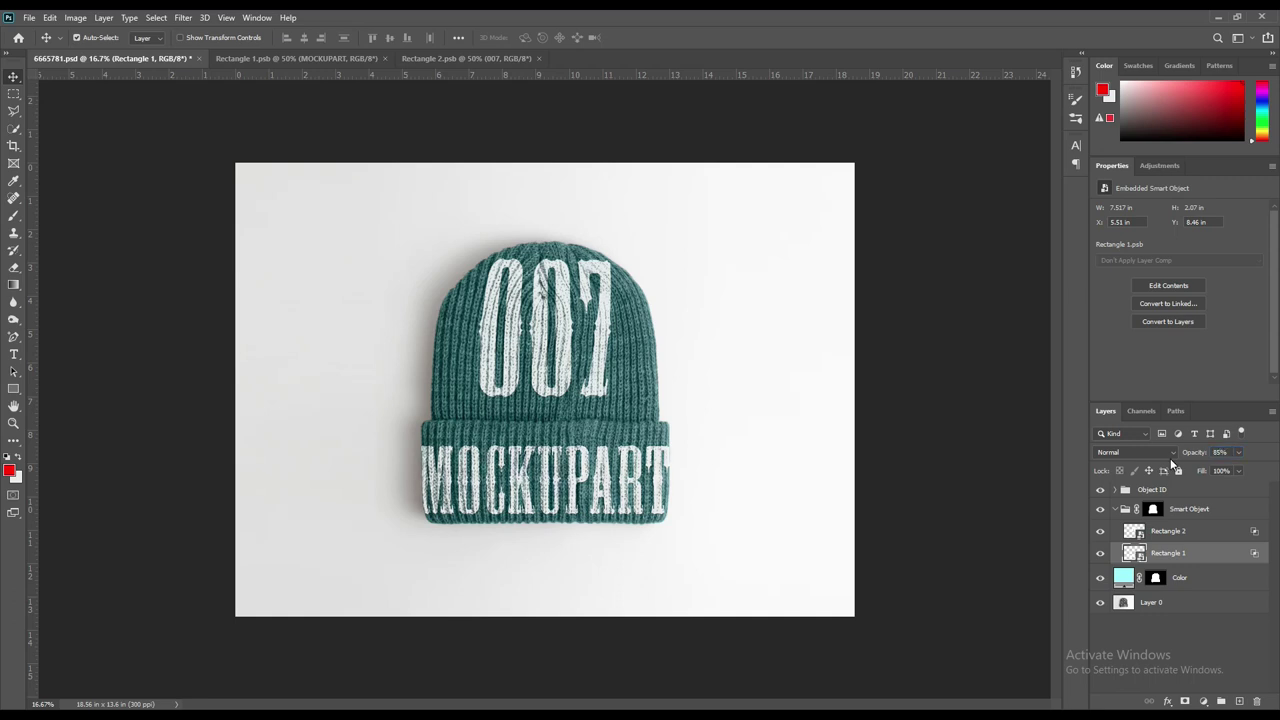
left_click(1142, 634)
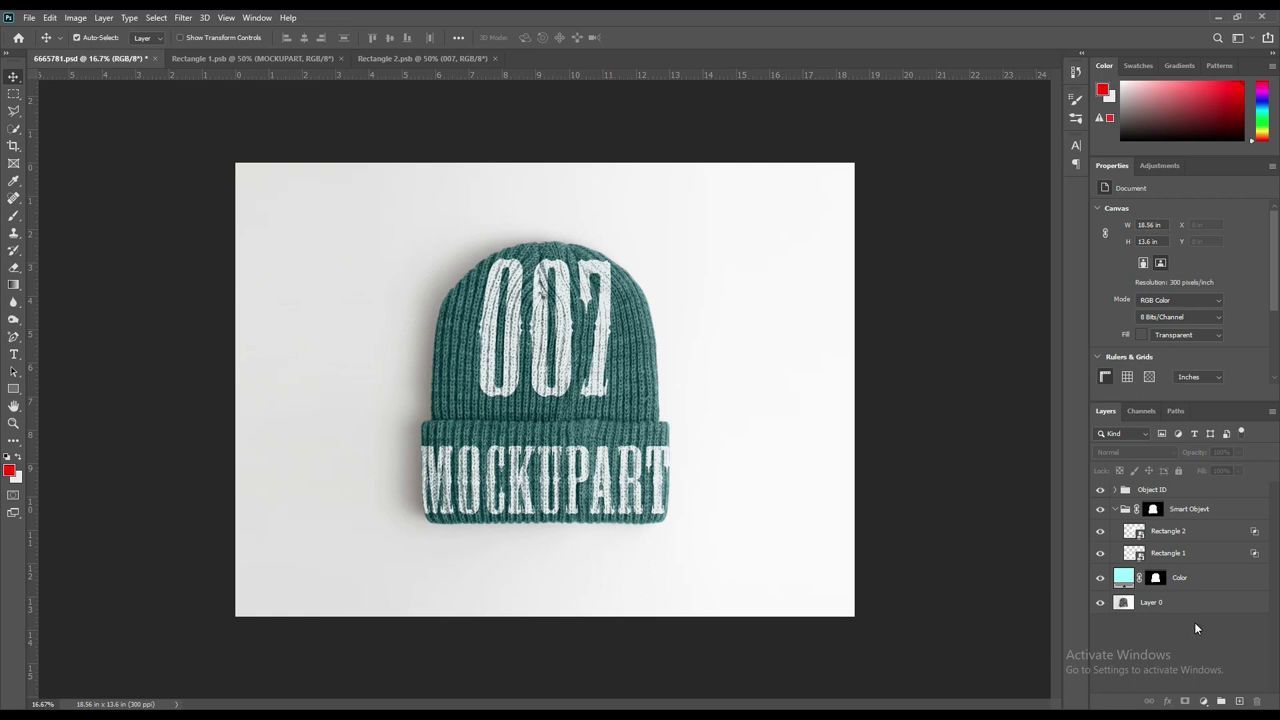
Add a red Solid Color fill layer directly above Layer 0
left_click(1164, 604)
left_click(1203, 701)
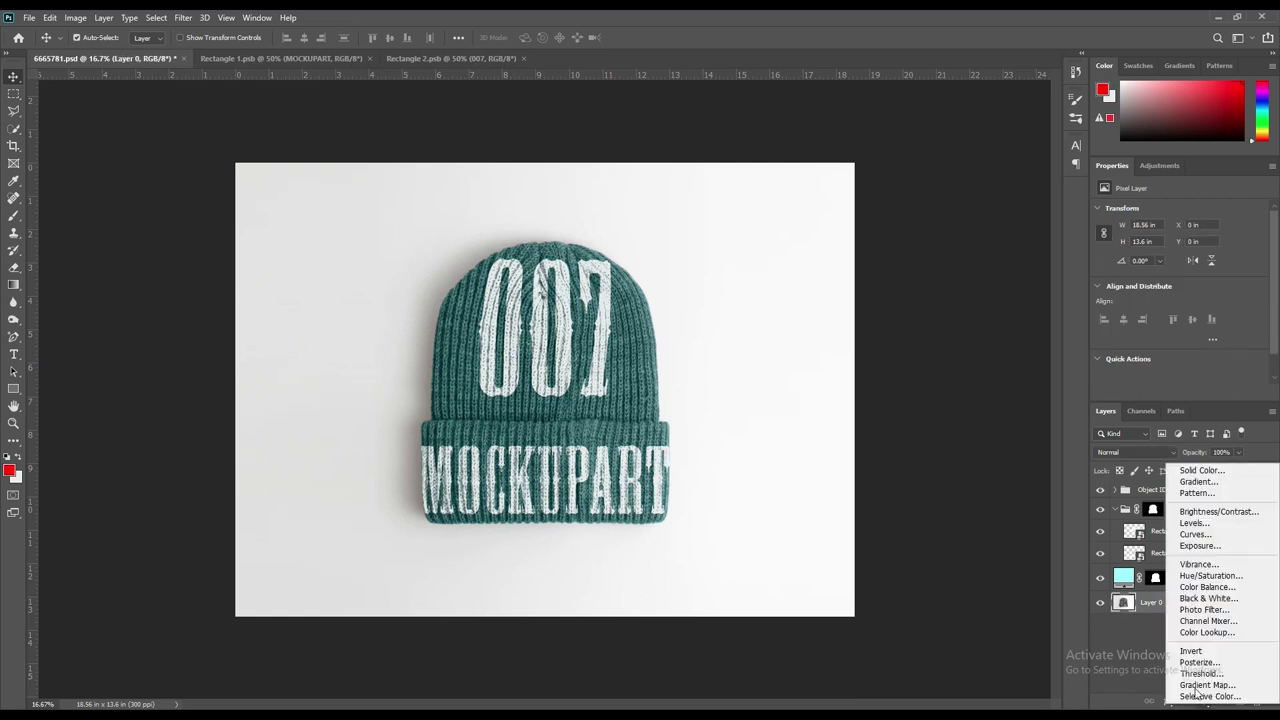
left_click(1215, 476)
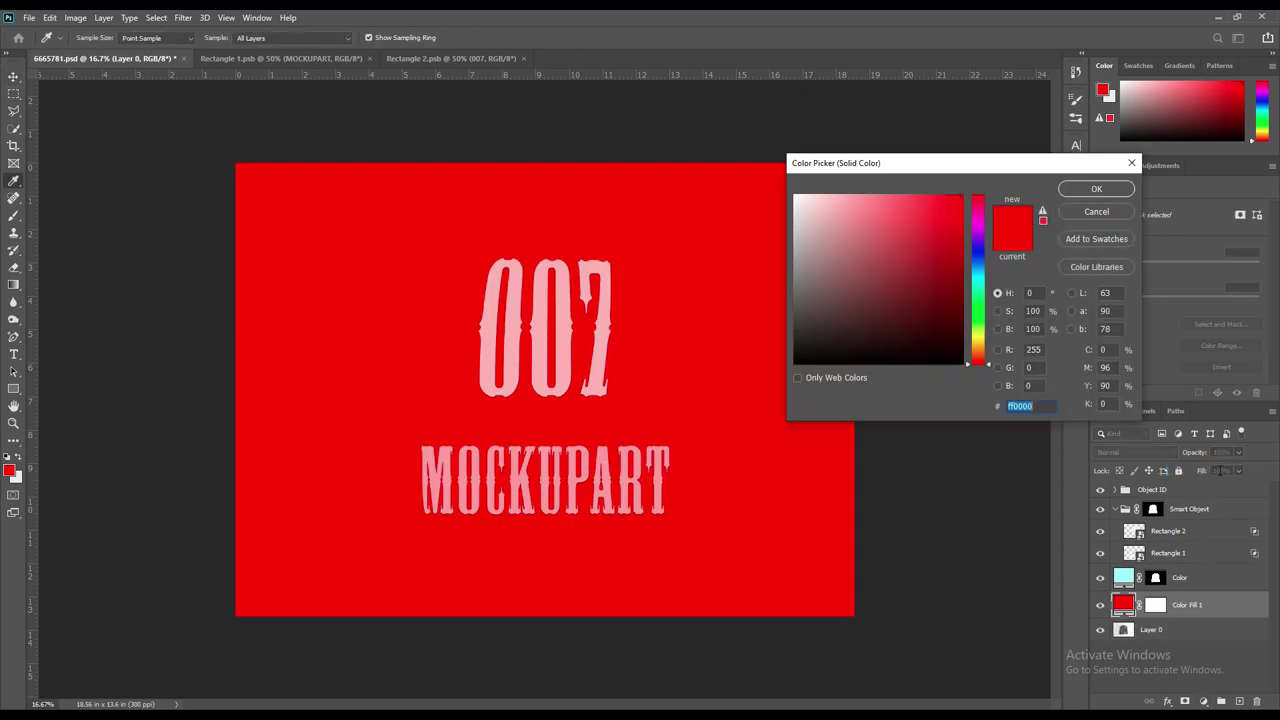
left_click(1096, 189)
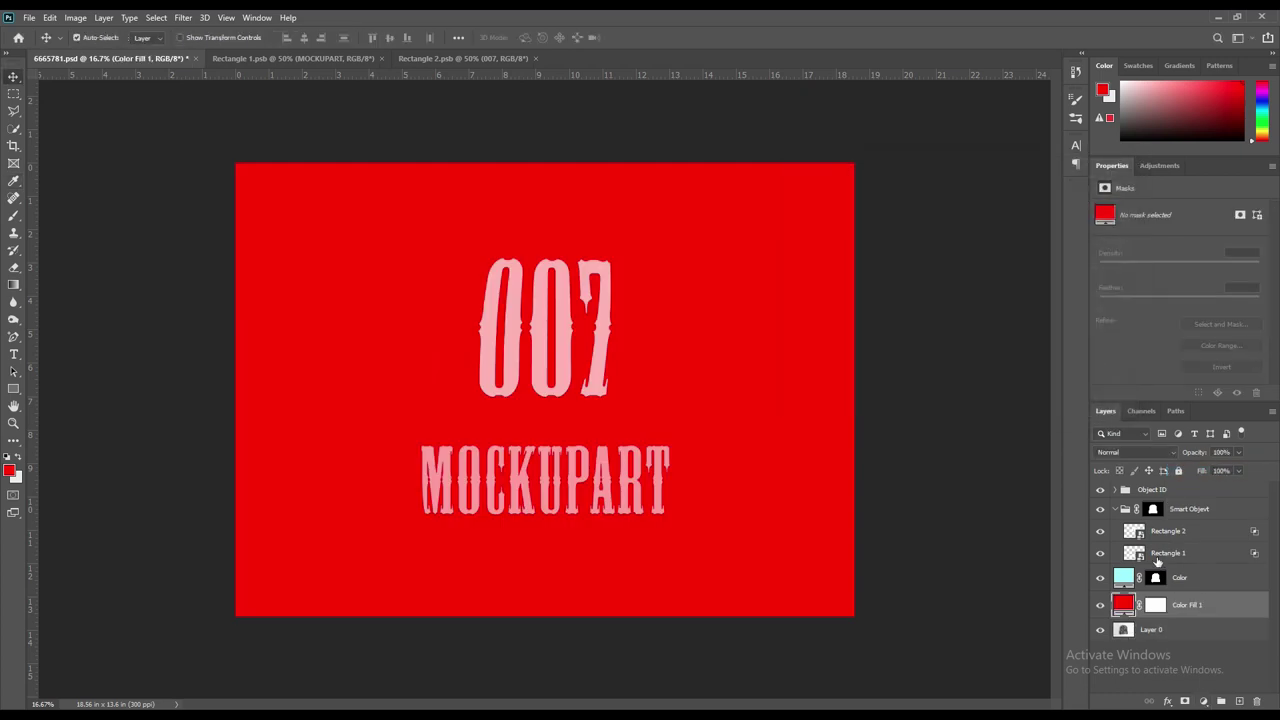
Replace the red fill's mask with the inverted beanie selection so it covers only the background
left_click(1153, 512, "ctrl")
left_click(1155, 607)
right_click(1155, 607)
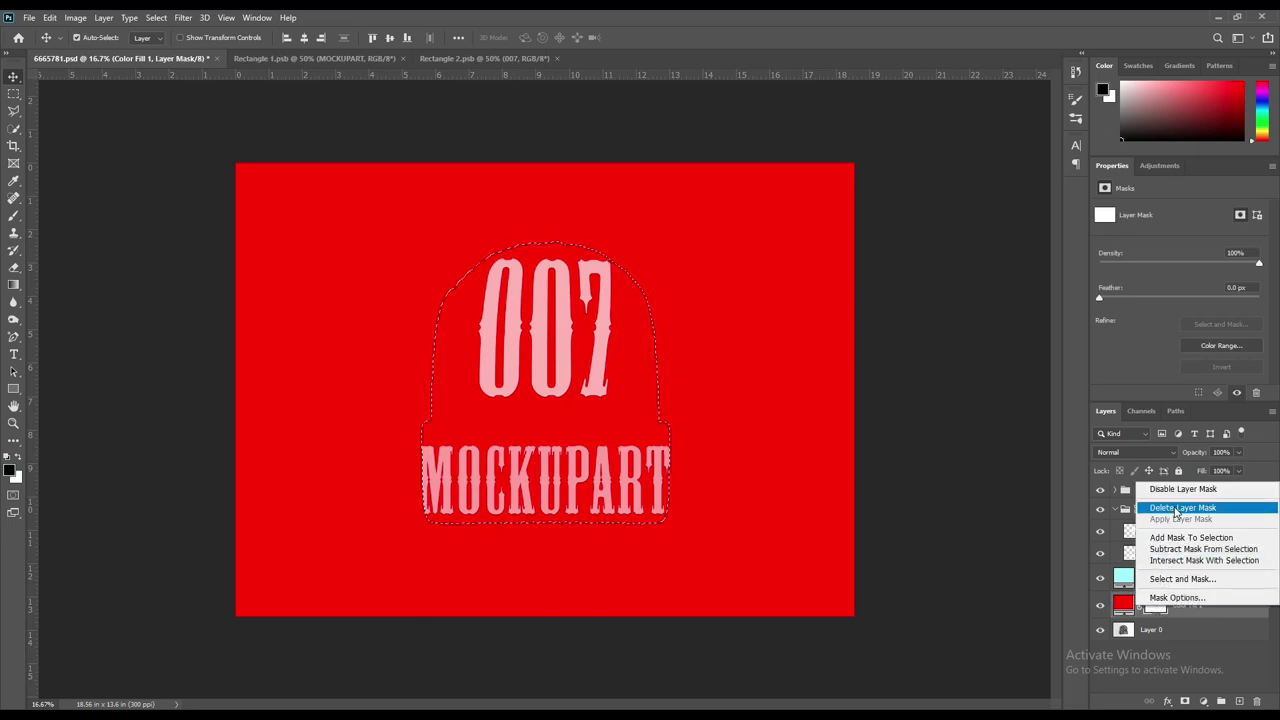
left_click(1176, 511)
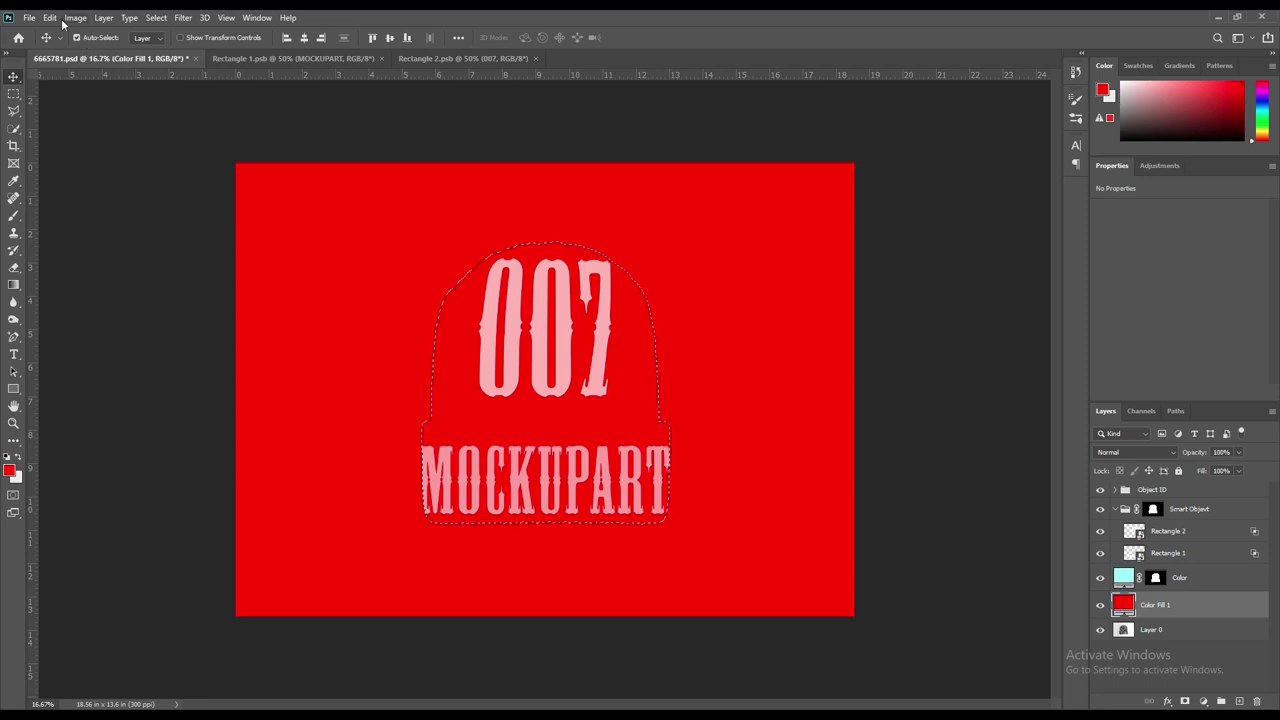
left_click(156, 19)
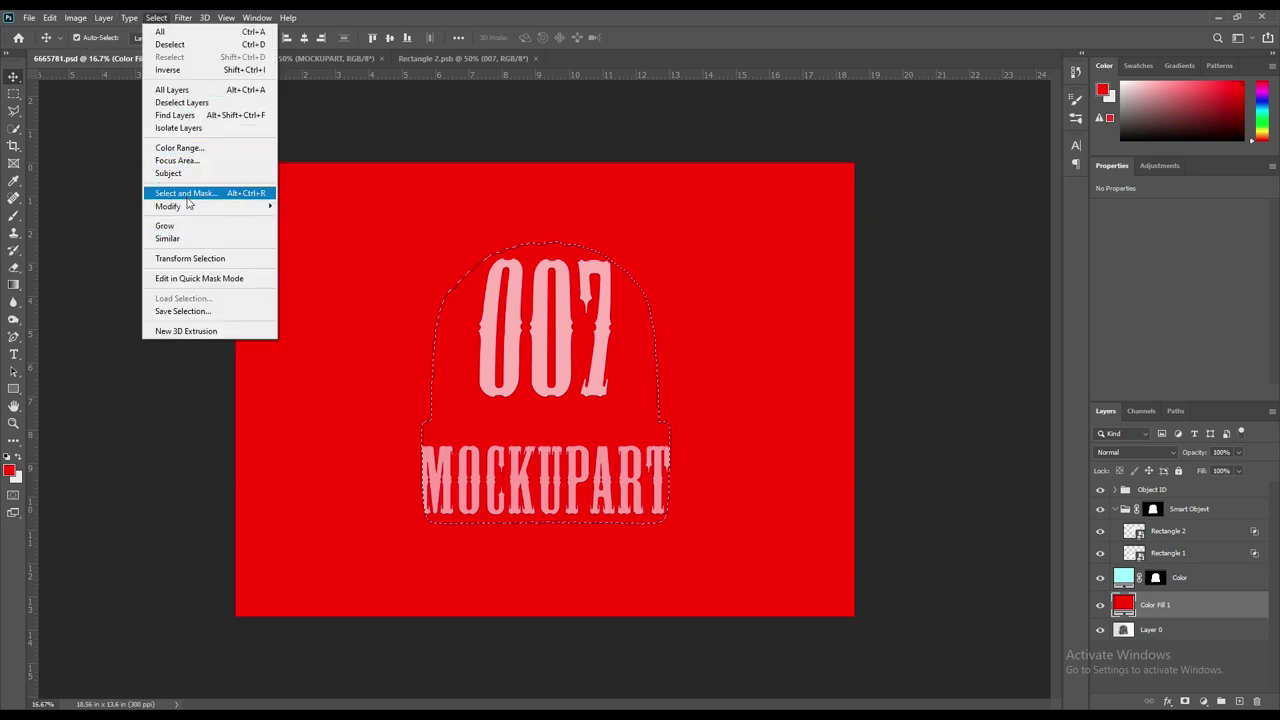
left_click(189, 72)
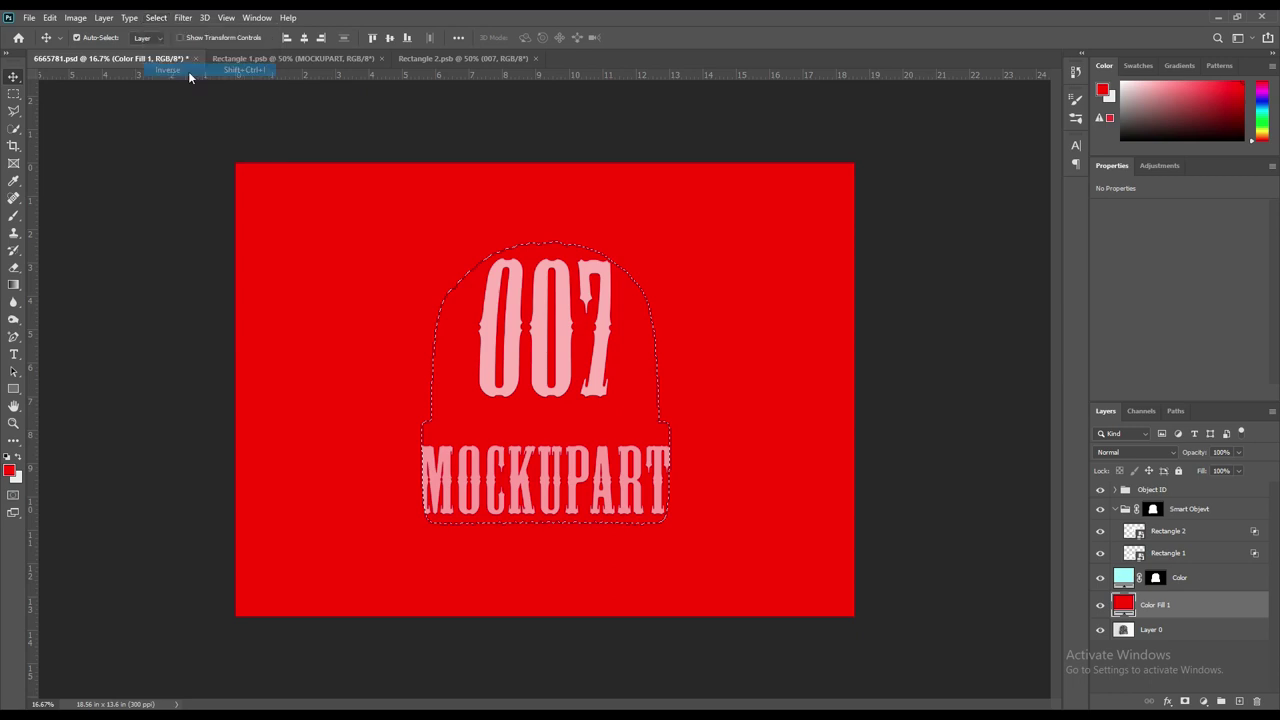
left_click(1185, 703)
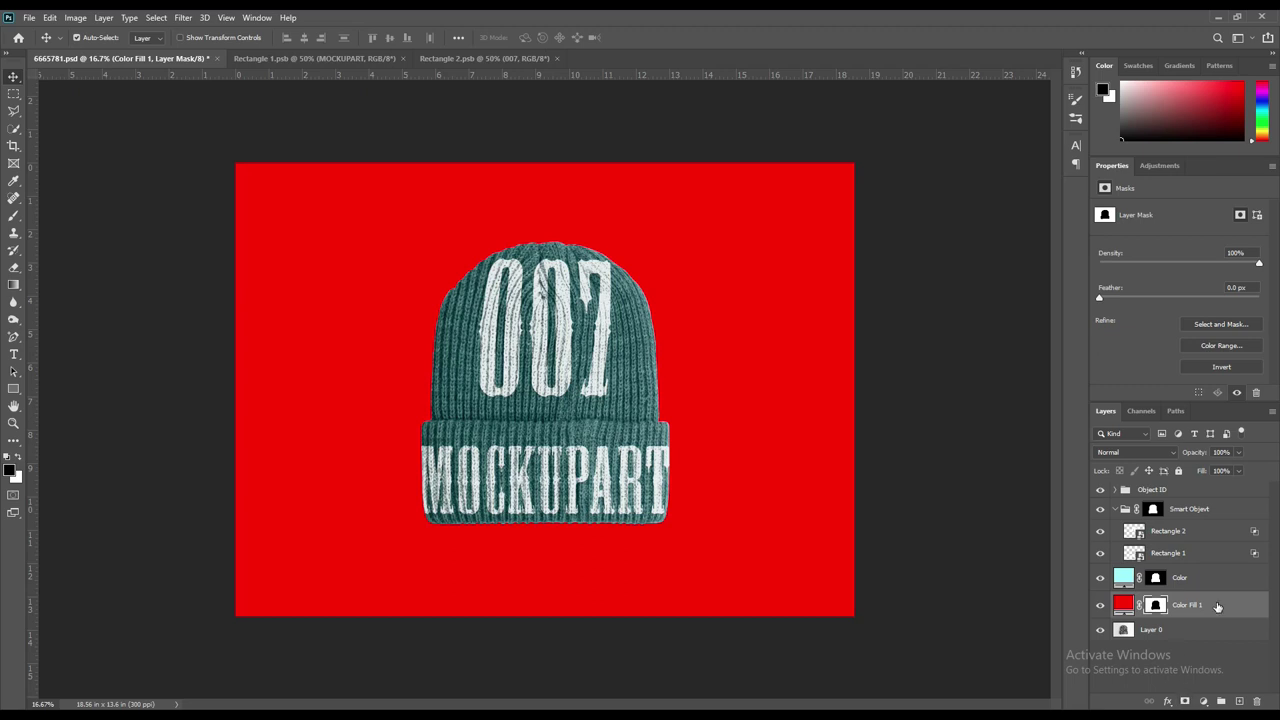
Fill the Color Fill 1 background with the beanie's sampled teal using Linear Burn blending
double_click(1123, 607)
left_click(633, 341)
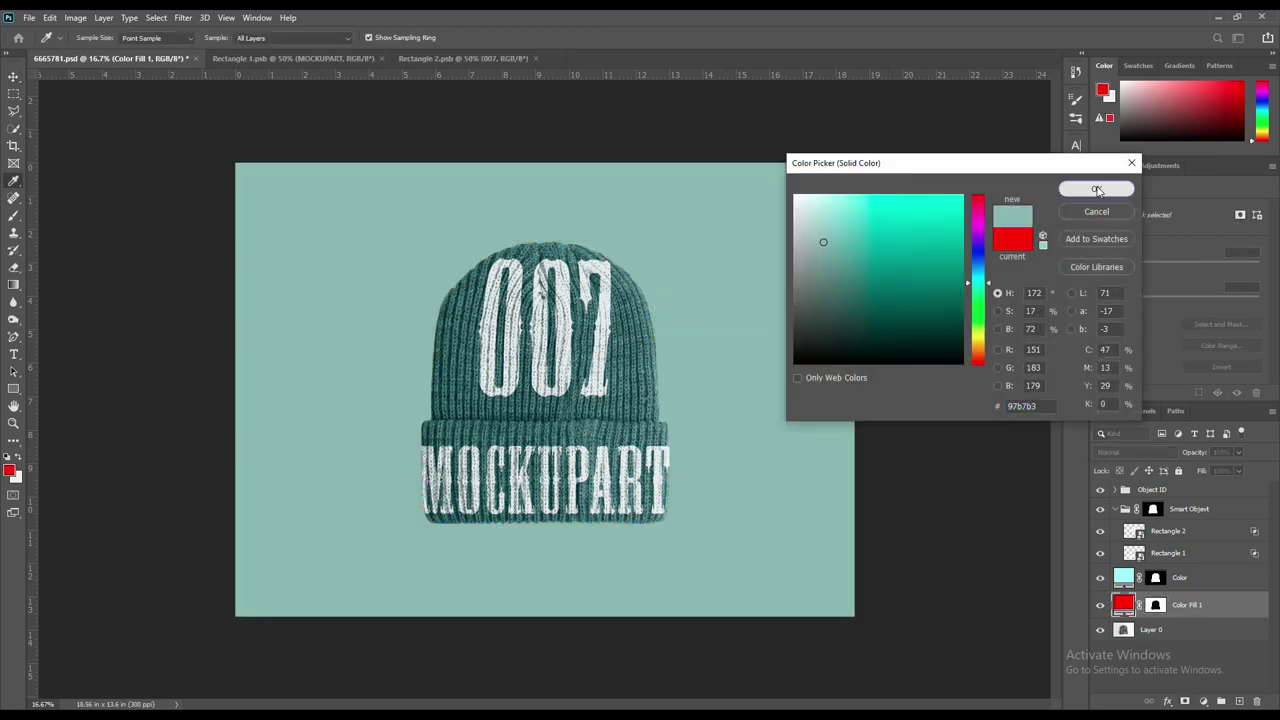
left_click(1096, 189)
left_click(1165, 453)
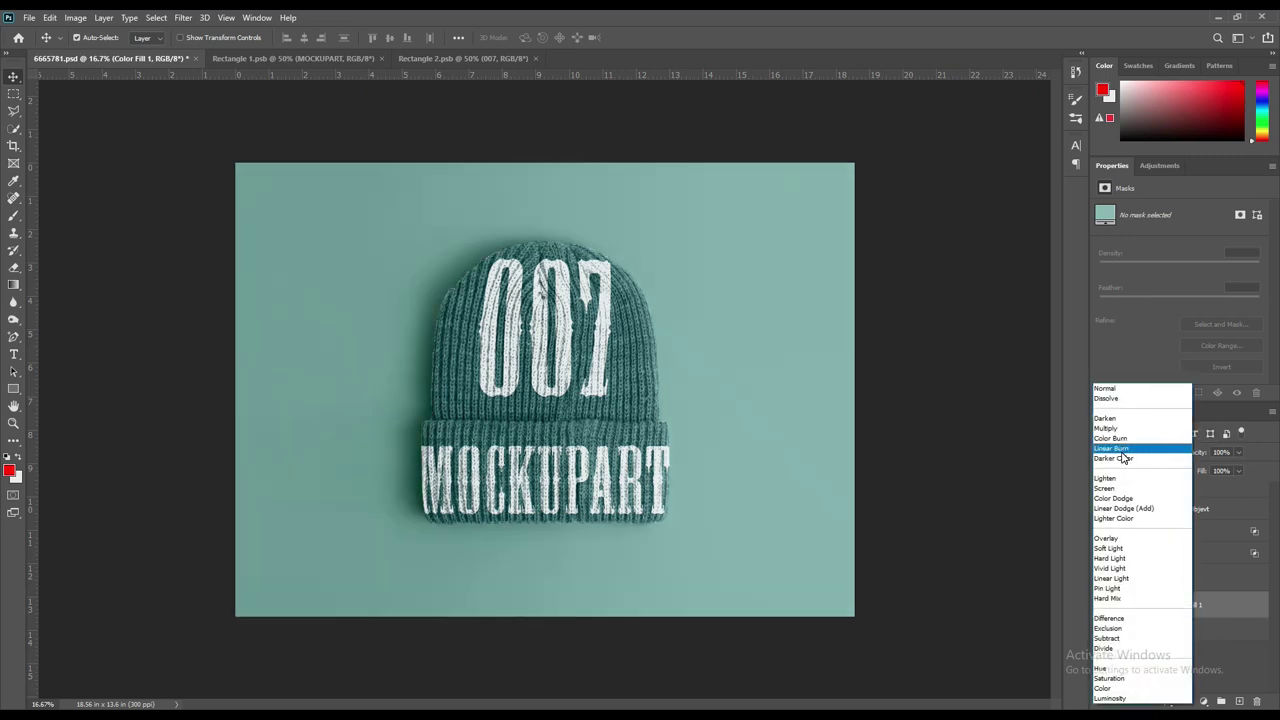
left_click(1112, 448)
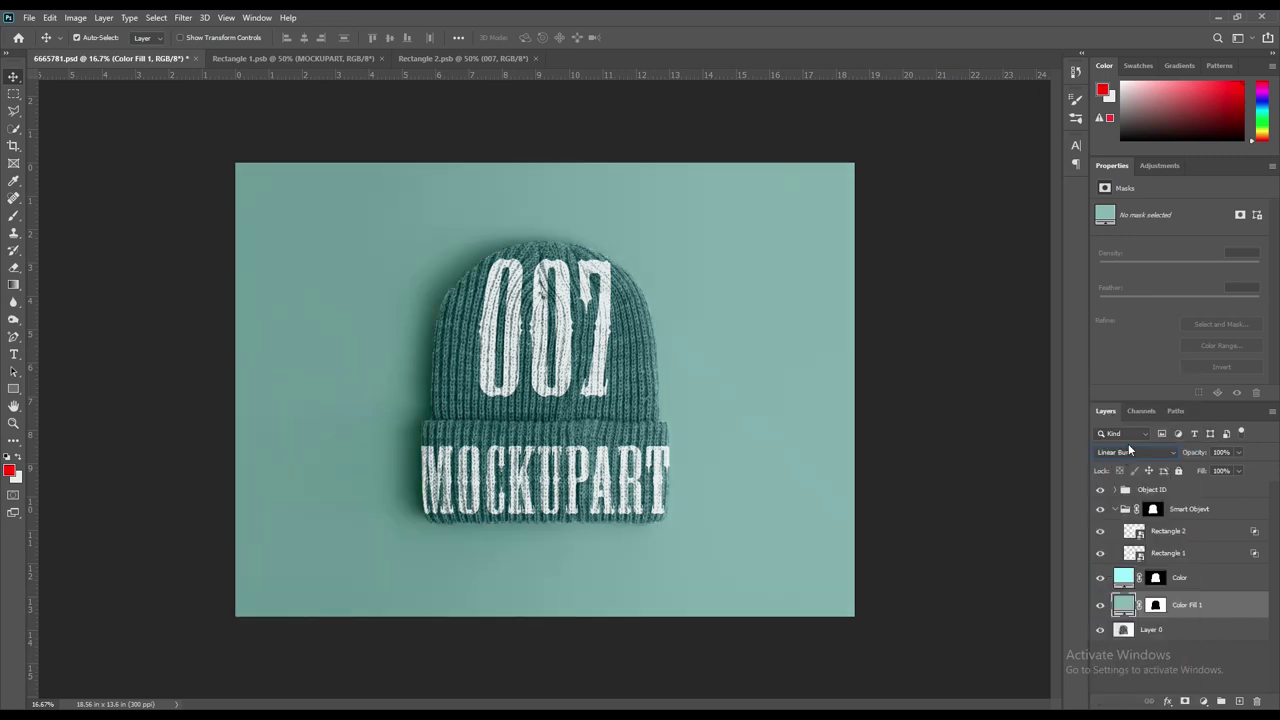
Lighten the Color Fill 1 colour to a pale teal (#a6c0bd)
double_click(1127, 604)
mouse_move(842, 238)
left_mouse_down()
mouse_move(828, 203)
mouse_move(829, 247)
mouse_move(817, 236)
left_mouse_up()
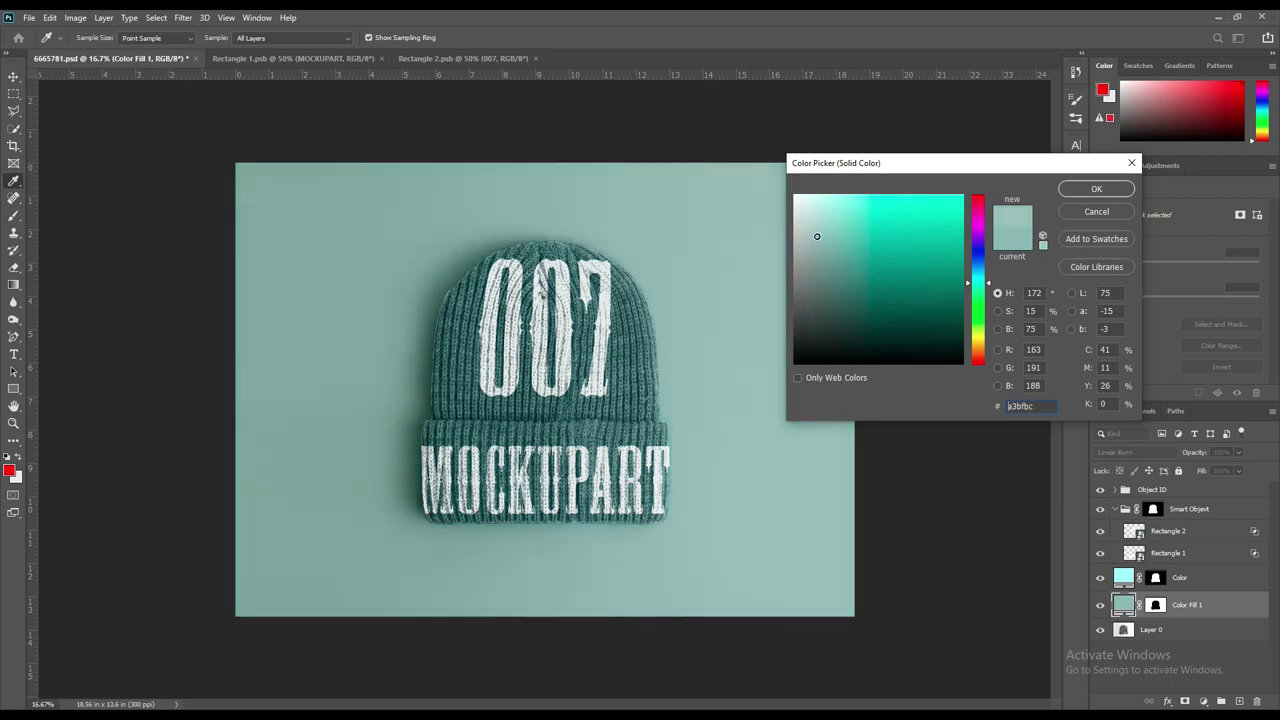
left_click(1092, 189)
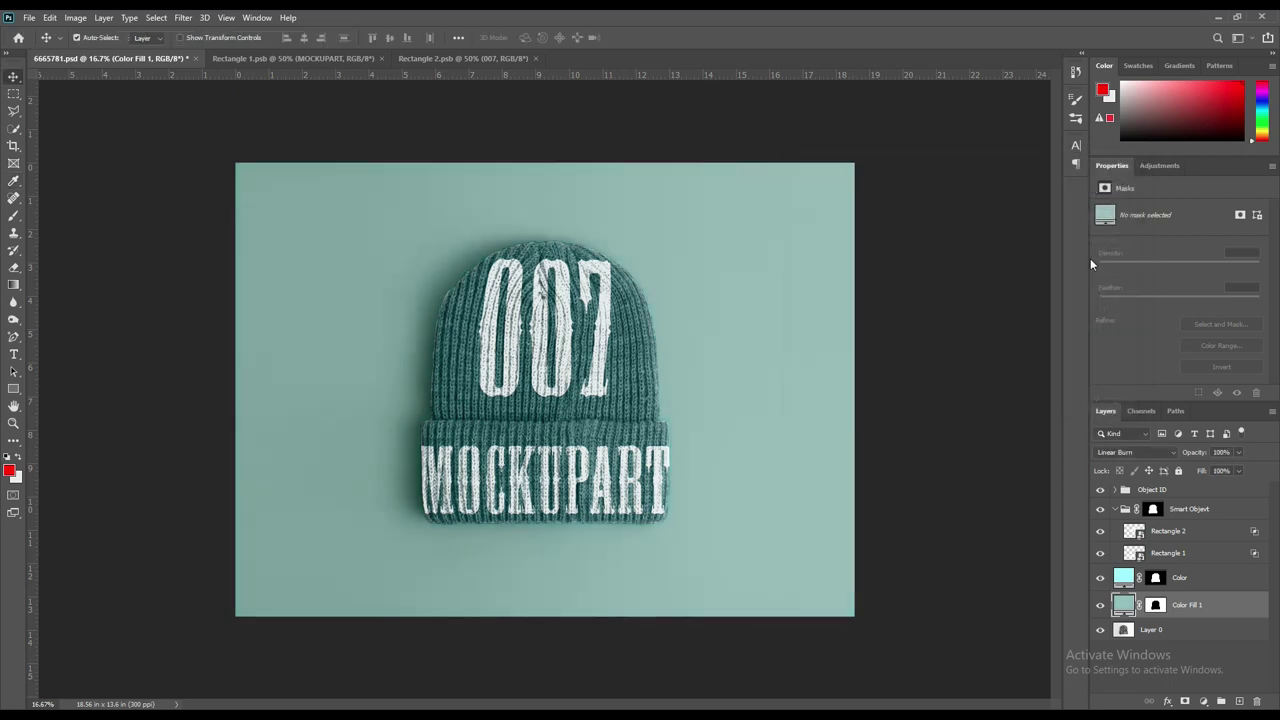
left_click(116, 196)
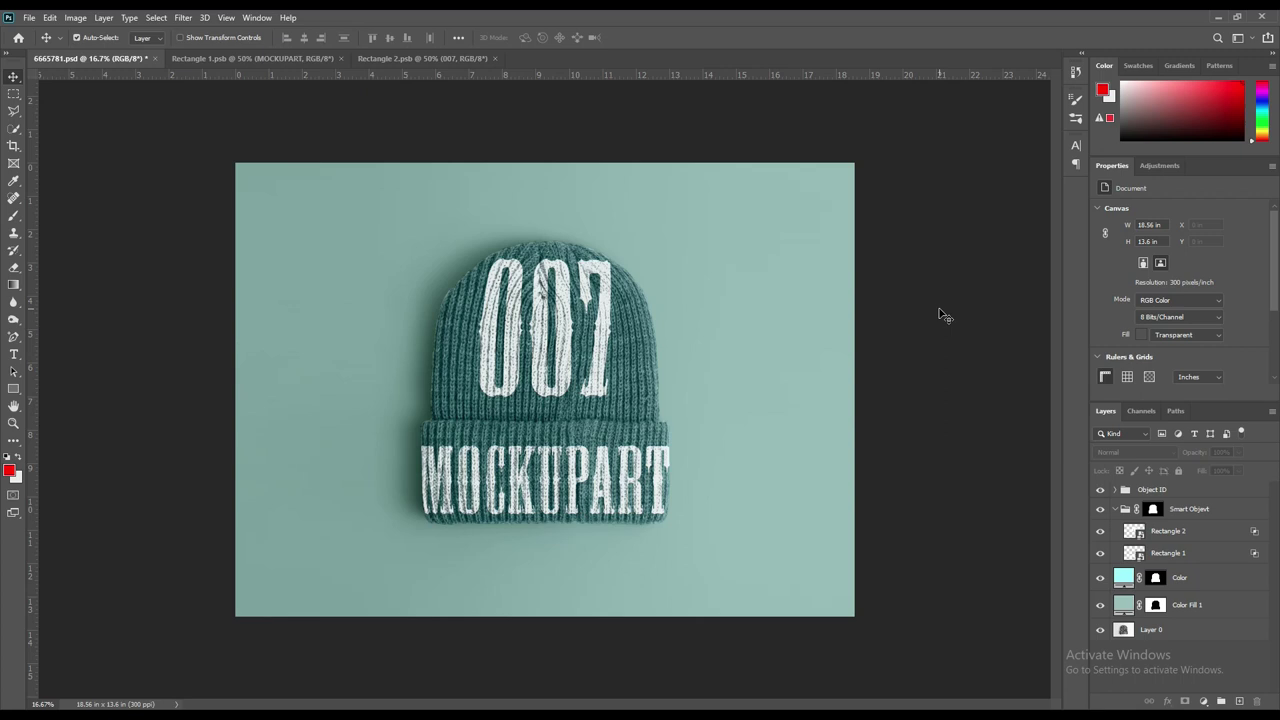
Apply a custom warp to Rectangle 1 so MOCKUPART bends along the beanie's cuff
left_click(1176, 552)
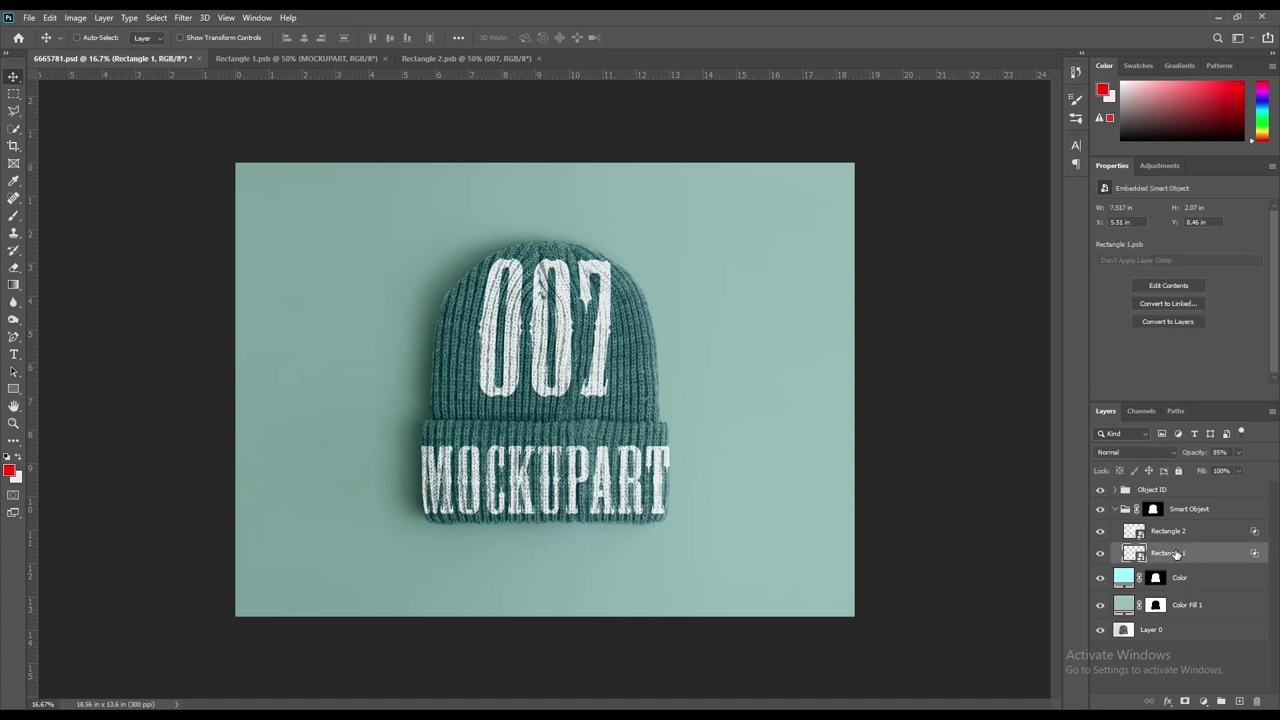
key("ctrl+t")
right_click(575, 450)
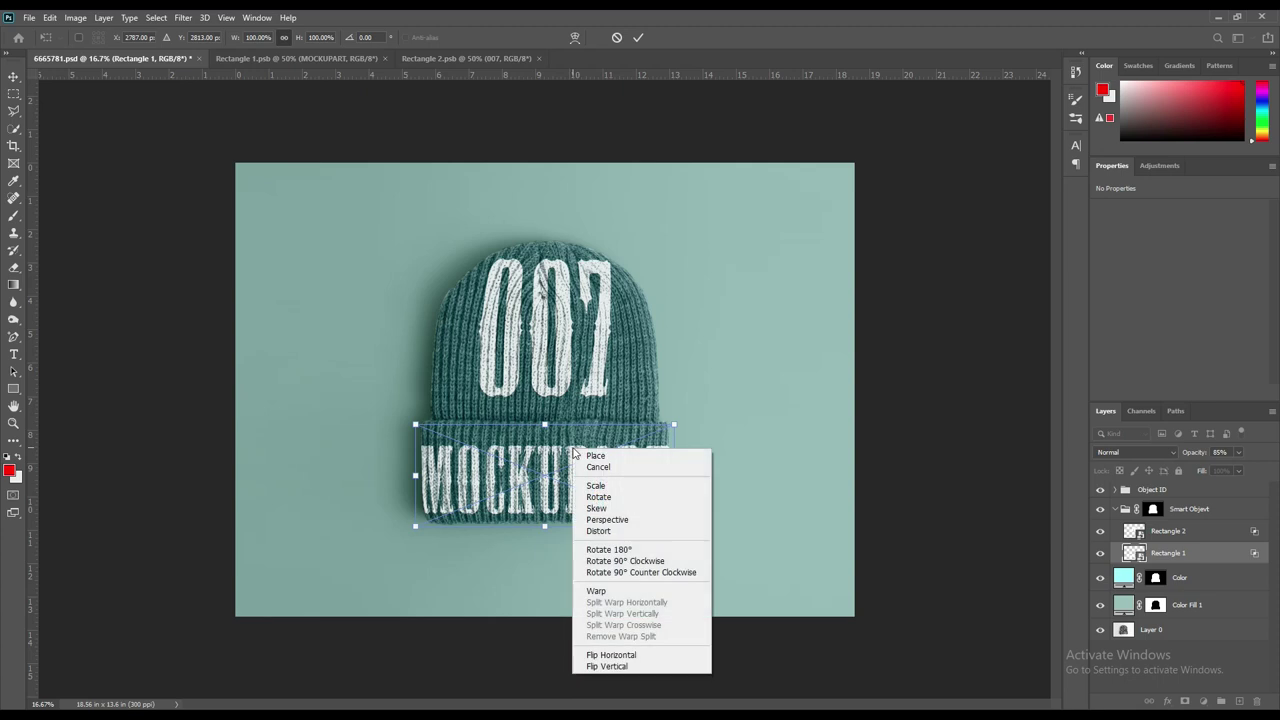
left_click(609, 593)
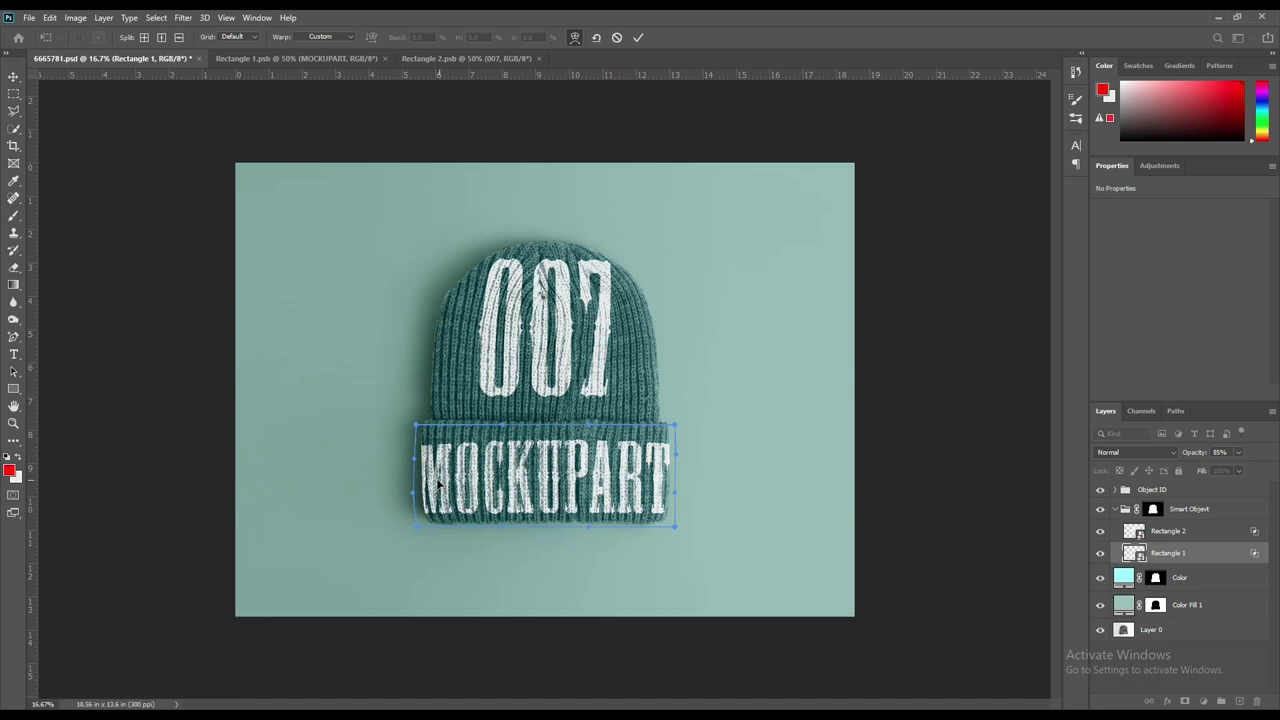
left_click_drag(651, 487, 655, 487)
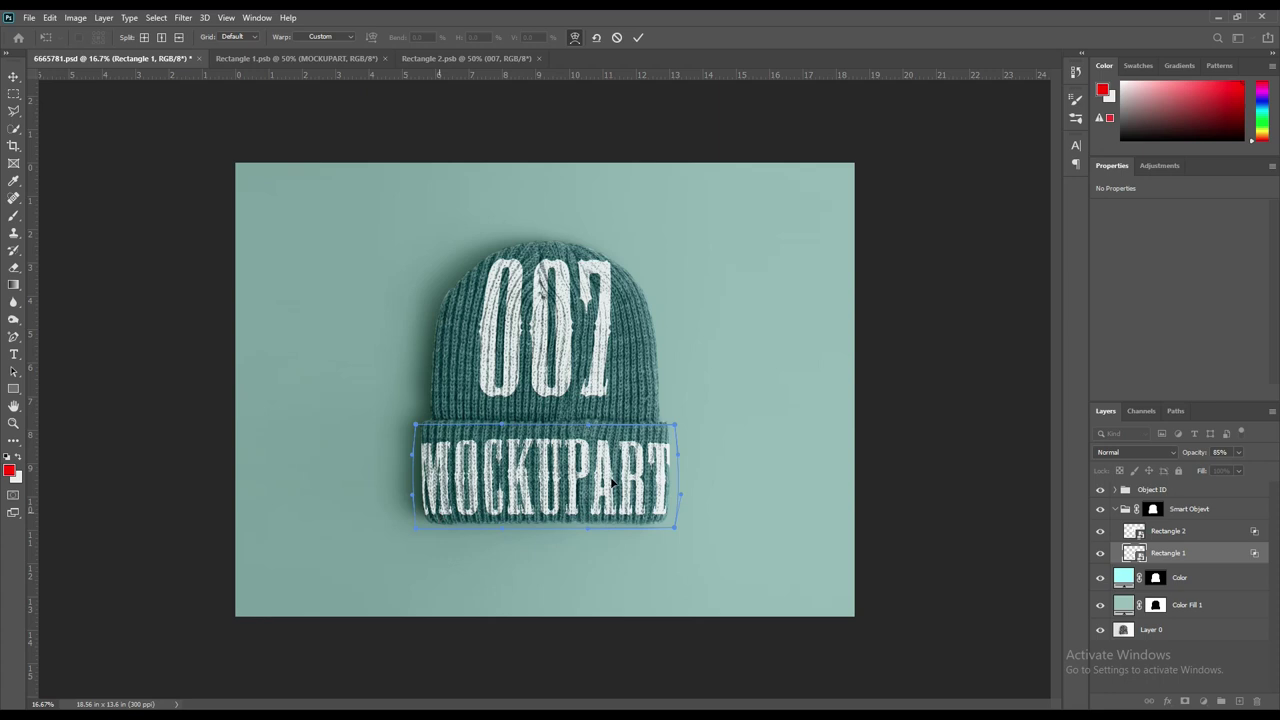
left_click(640, 38)
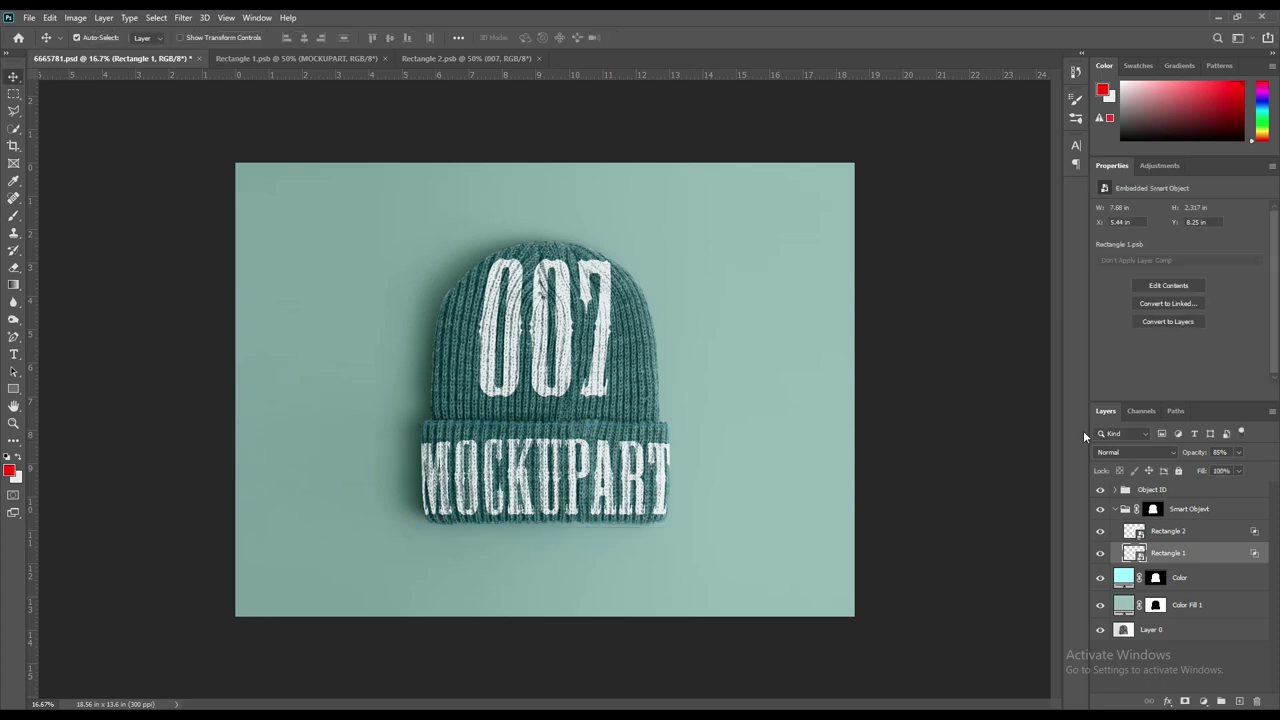
Warp Rectangle 2 so the 007 lettering curves over the crown and the hat's right side
left_click(1165, 536)
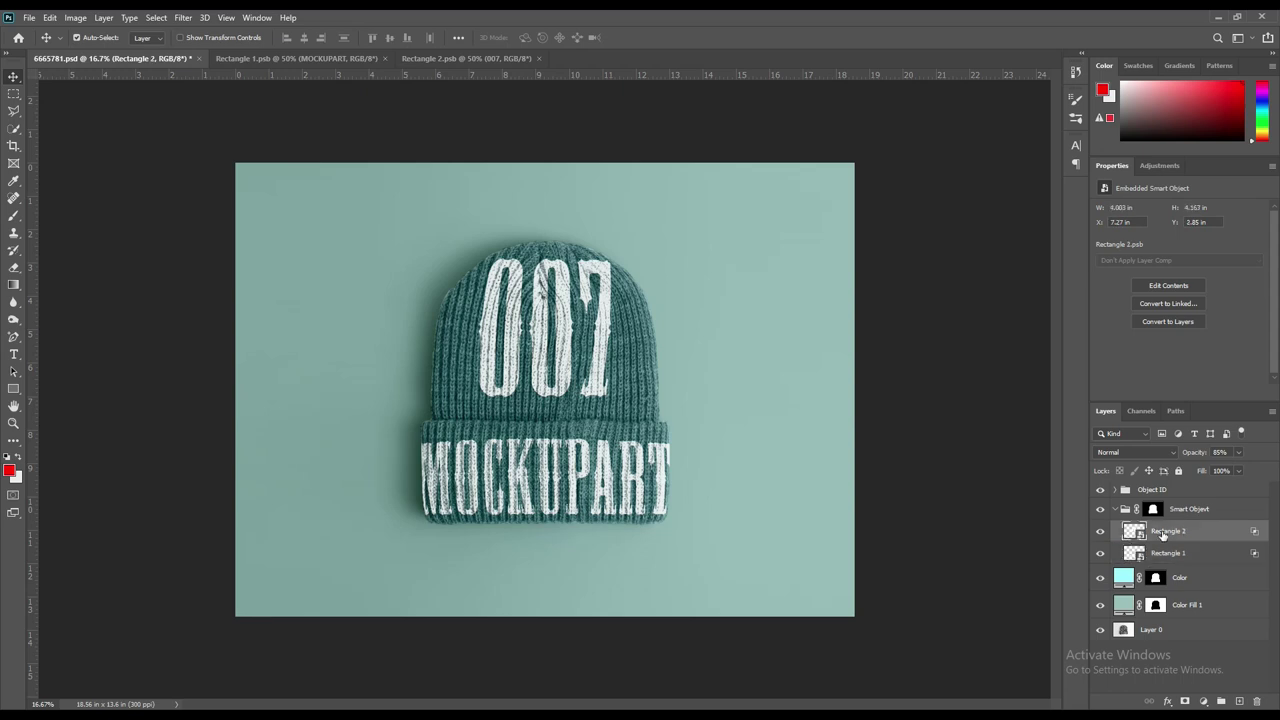
key("ctrl+t")
right_click(548, 319)
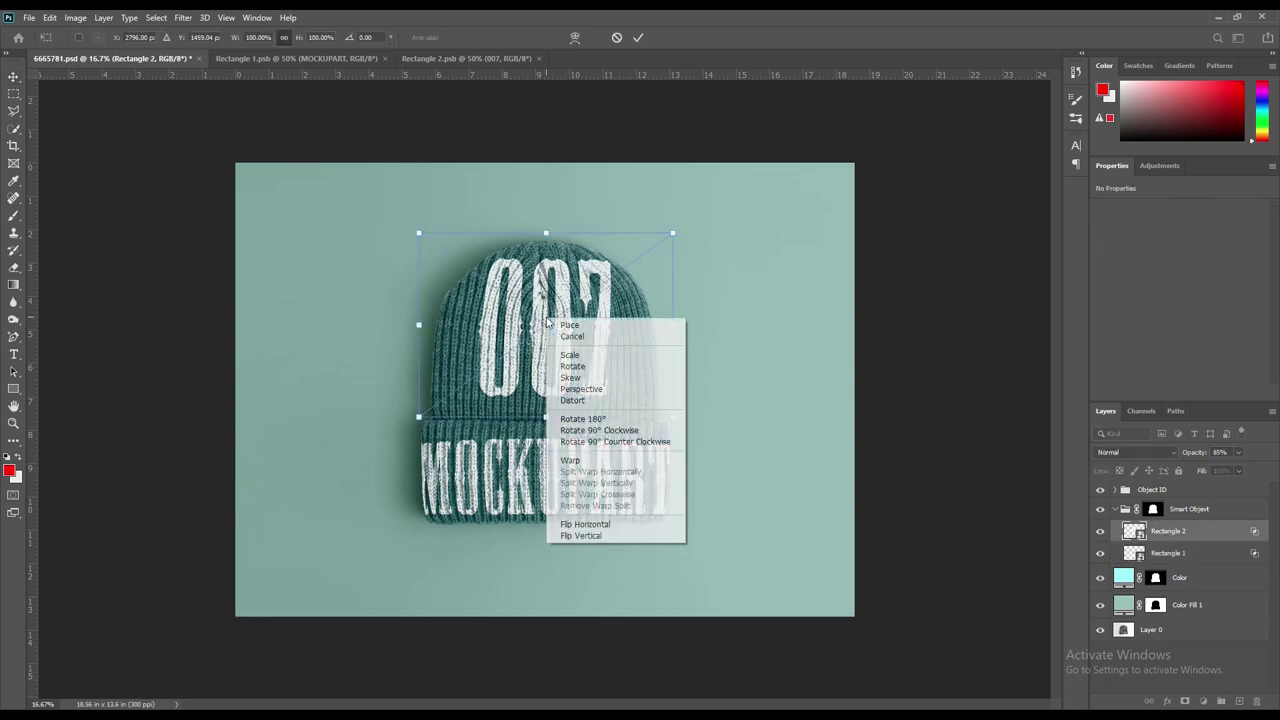
left_click(580, 461)
left_click_drag(491, 342, 480, 331)
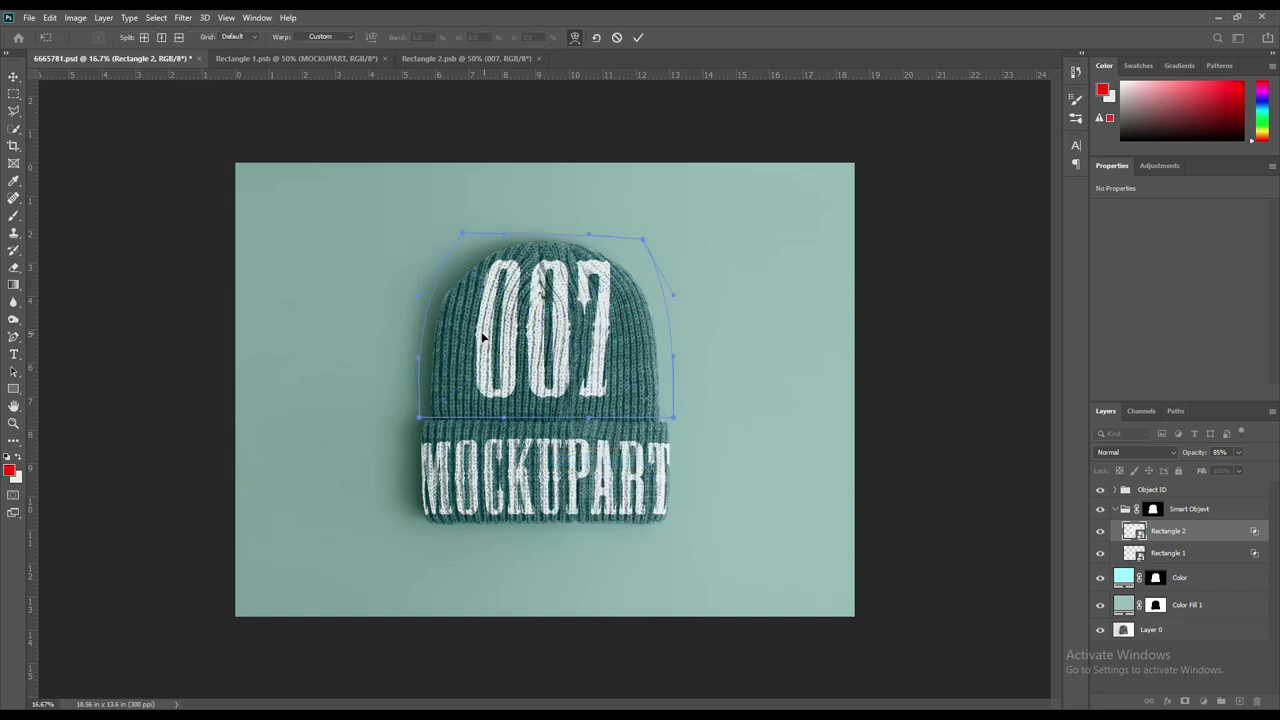
left_click_drag(604, 362, 614, 364)
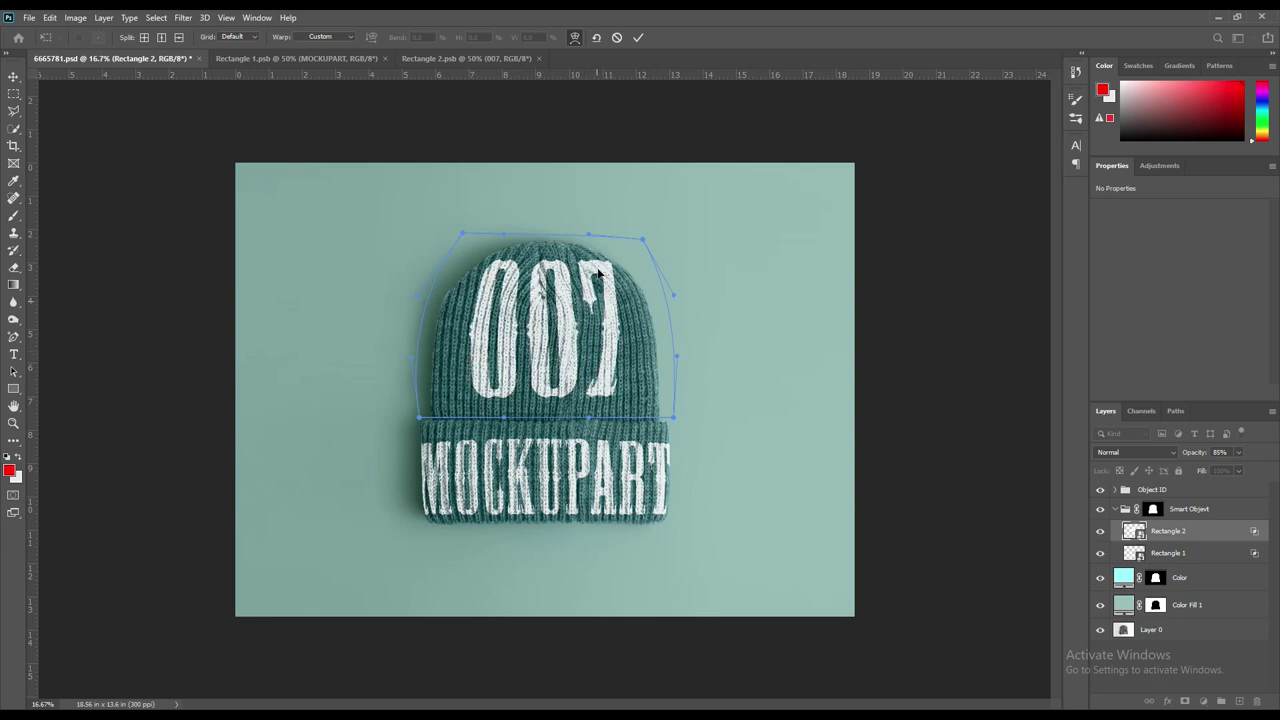
Refine the 007 warp's top edge and corners, commit it, and collapse the Smart Object group
left_click_drag(600, 272, 597, 270)
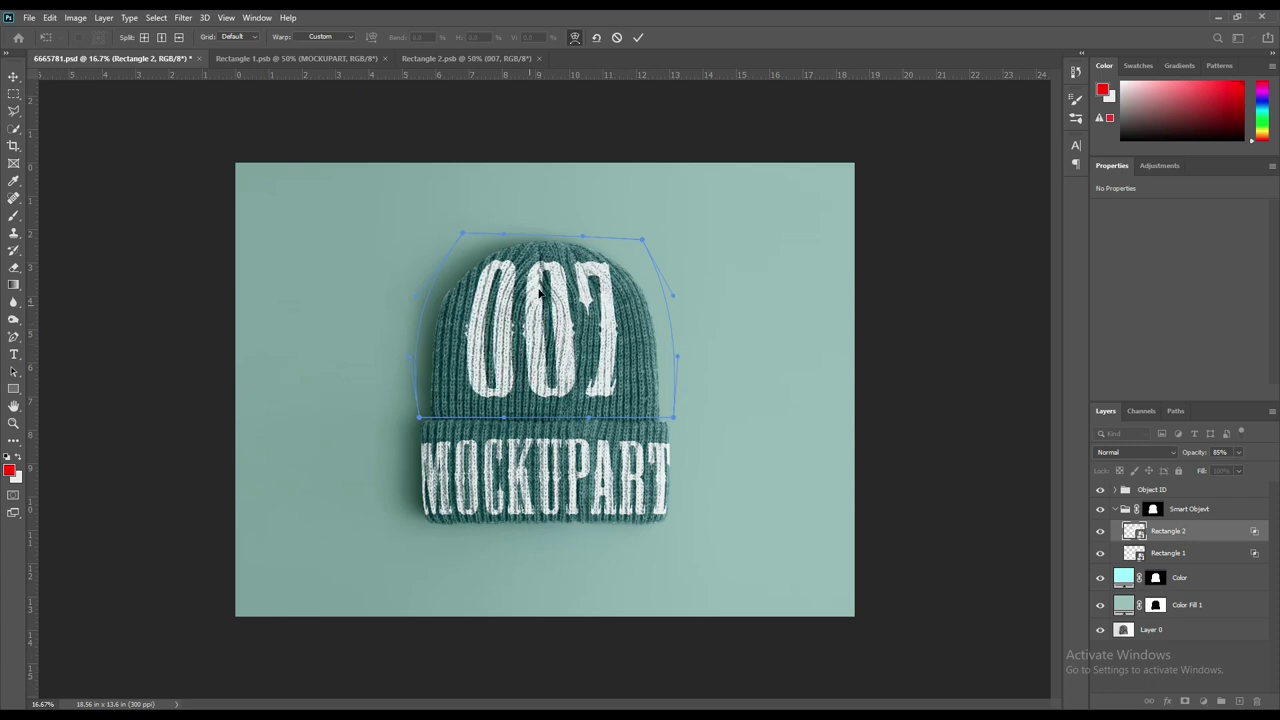
left_click_drag(642, 242, 627, 238)
left_click_drag(628, 392, 632, 390)
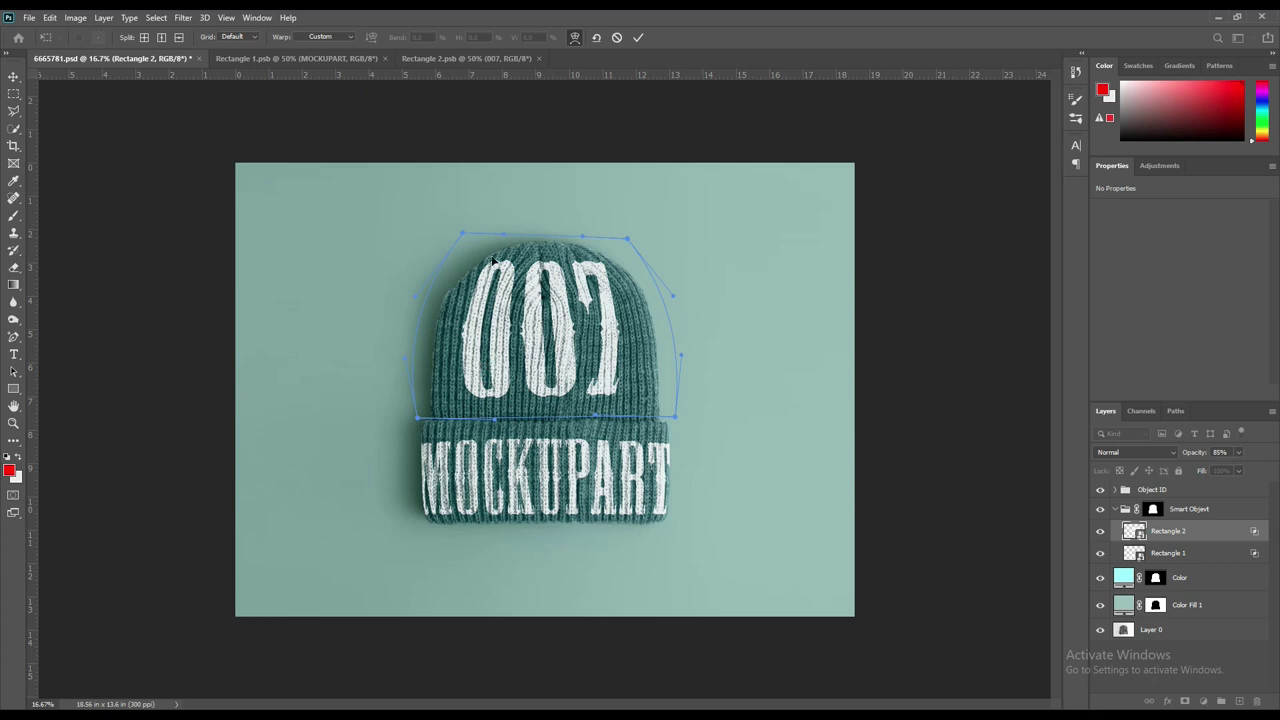
left_click_drag(462, 232, 467, 232)
left_click_drag(626, 240, 622, 234)
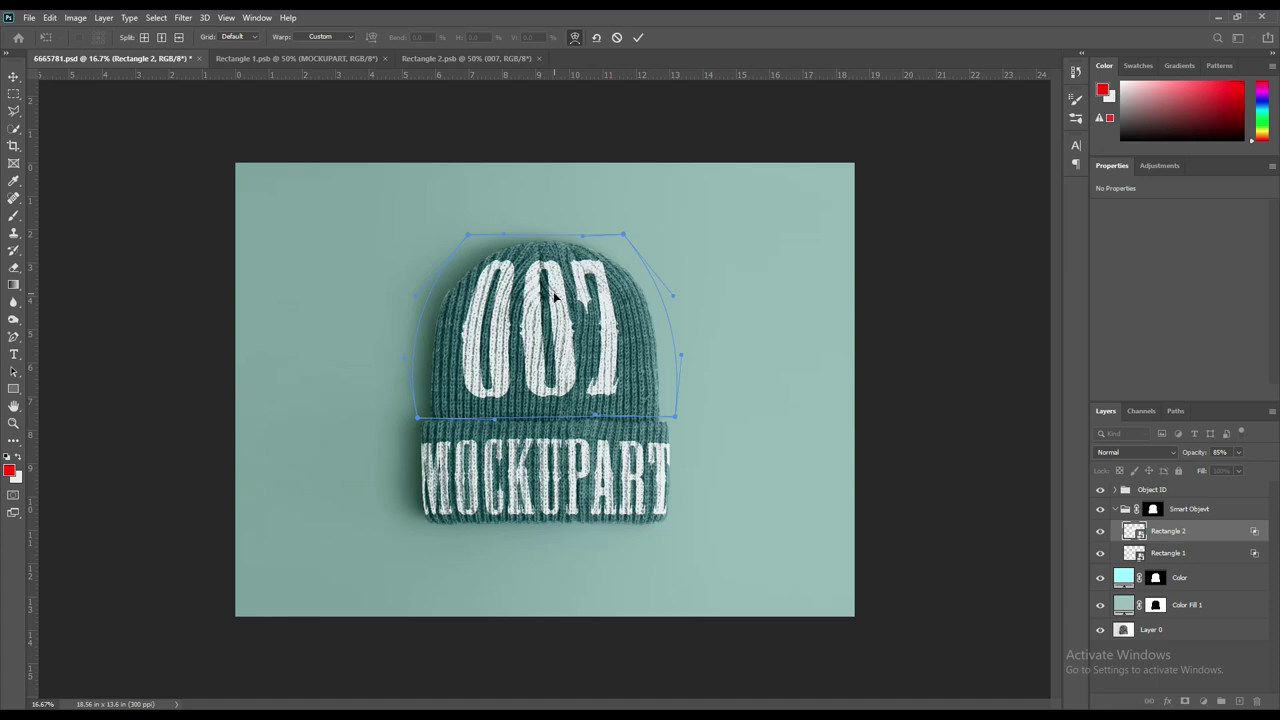
left_click(638, 37)
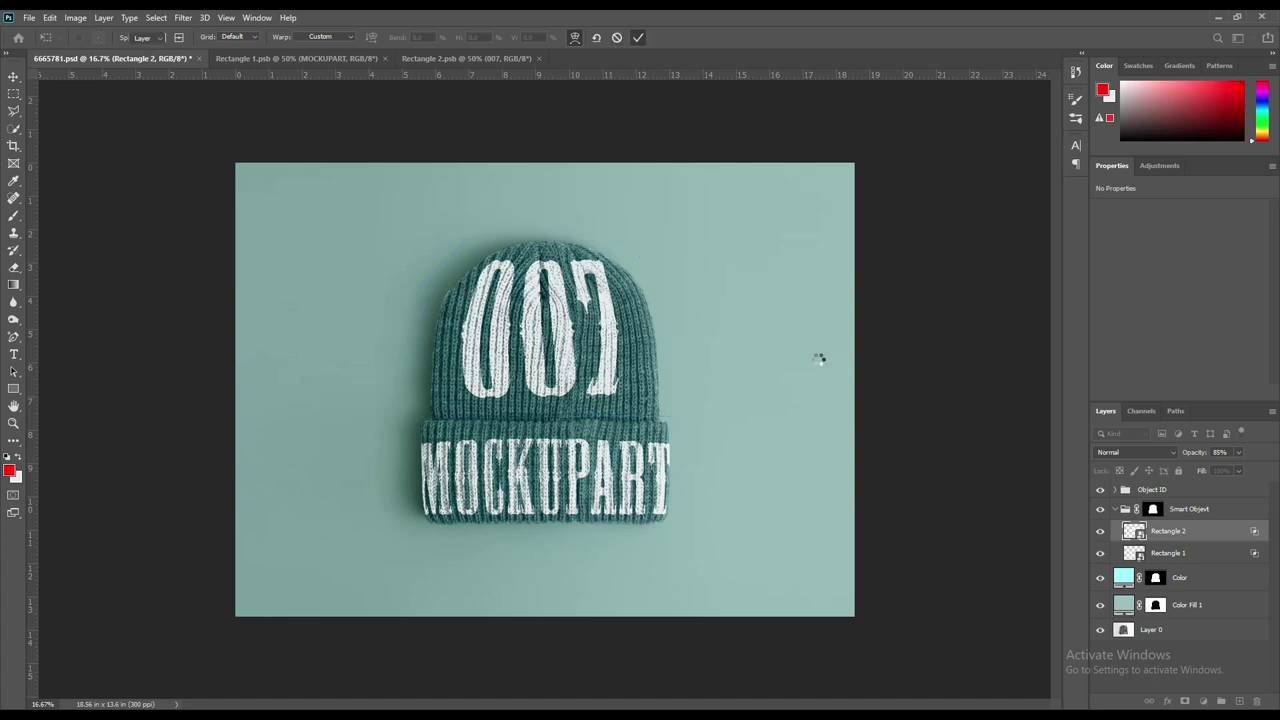
left_click(921, 357)
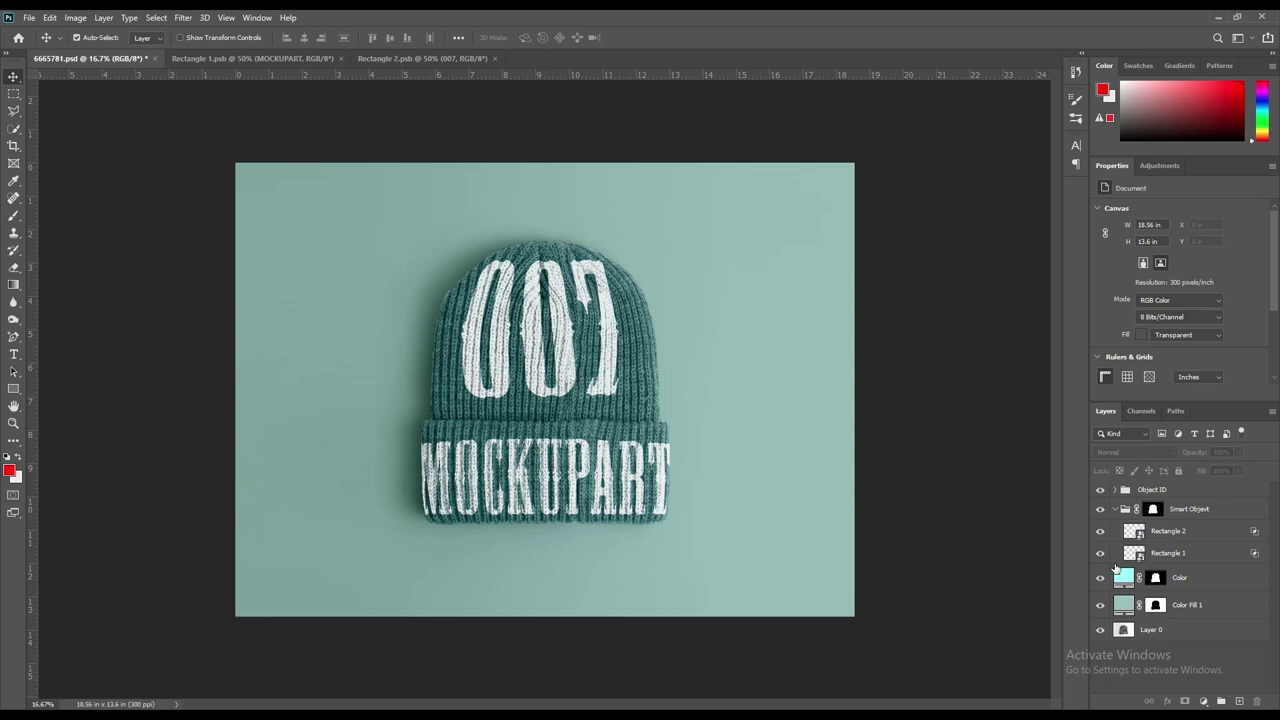
left_click(1115, 509)
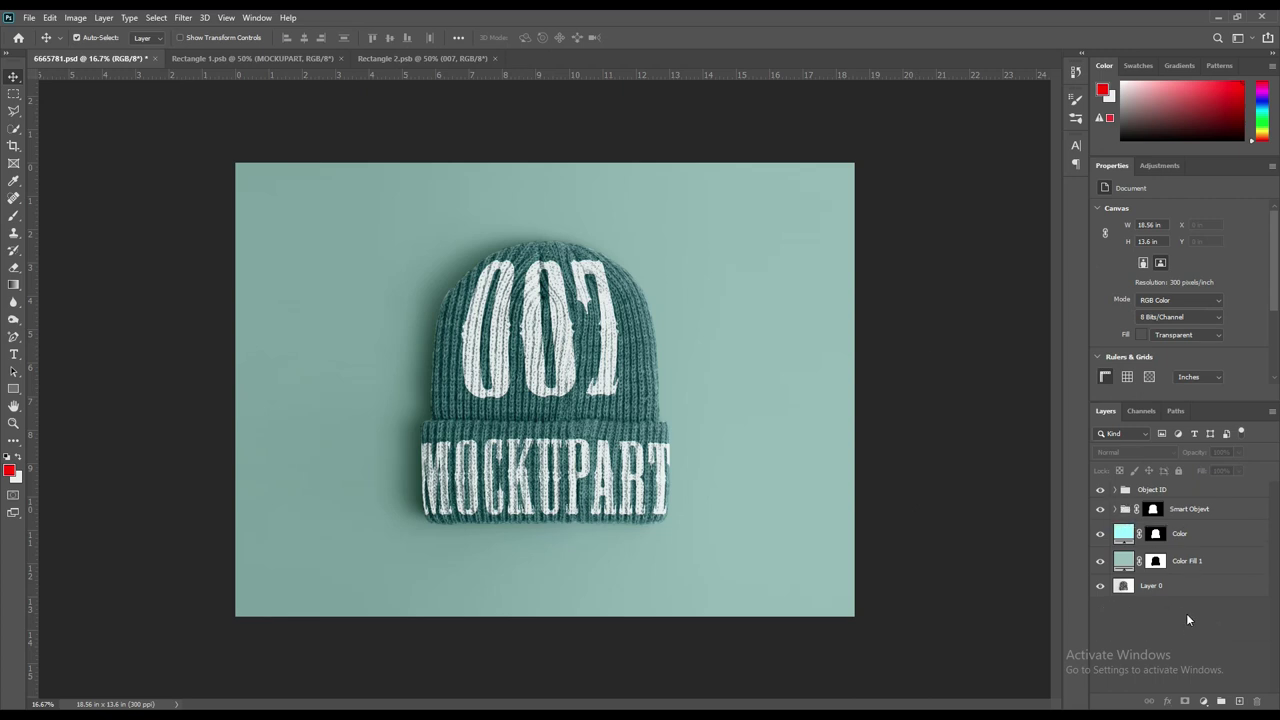